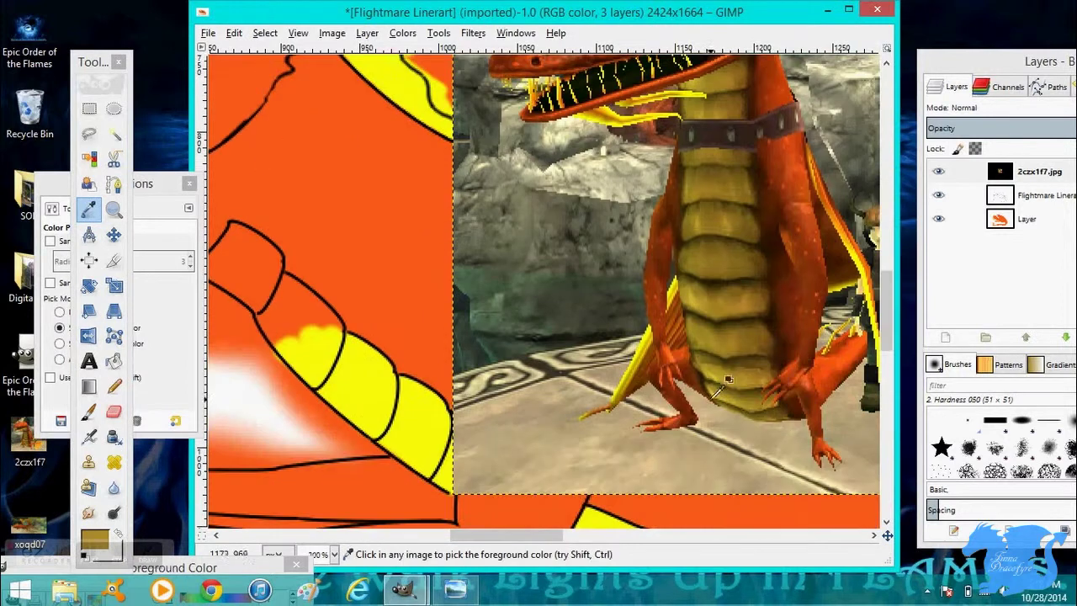
Hide the reference image and repaint the neck's front plates golden yellow on the base color layer with a size 27 brush
scroll(727, 372, down, 3)
click(938, 171)
click(1000, 219)
key(p)
mouse_move(278, 328)
mouse_down()
mouse_move(290, 349)
mouse_move(375, 392)
mouse_up()
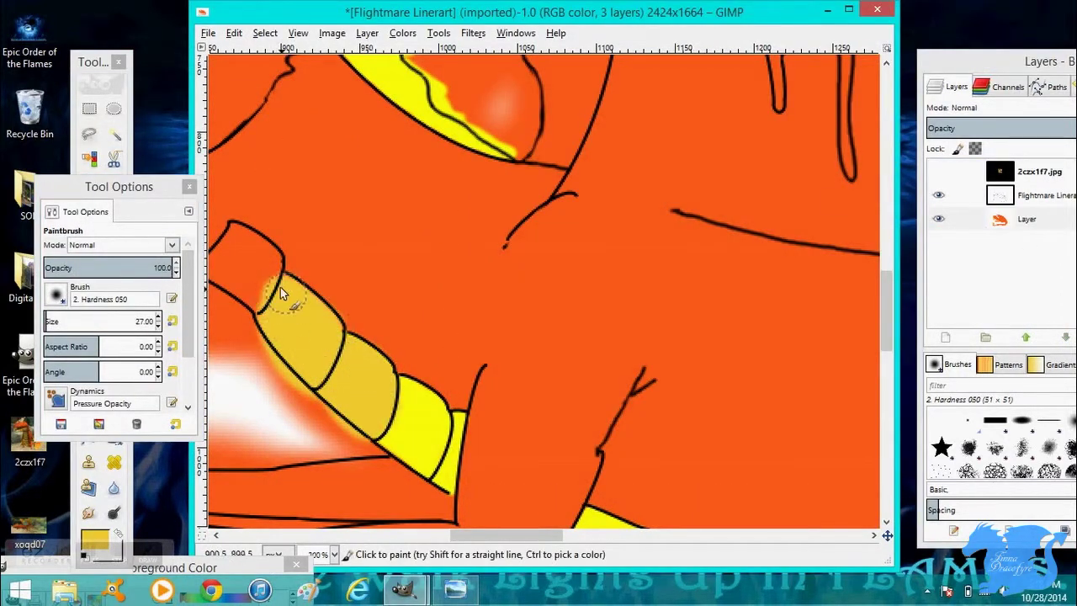
scroll(280, 287, left, 3)
mouse_move(409, 300)
mouse_down()
mouse_move(372, 260)
mouse_move(437, 278)
mouse_up()
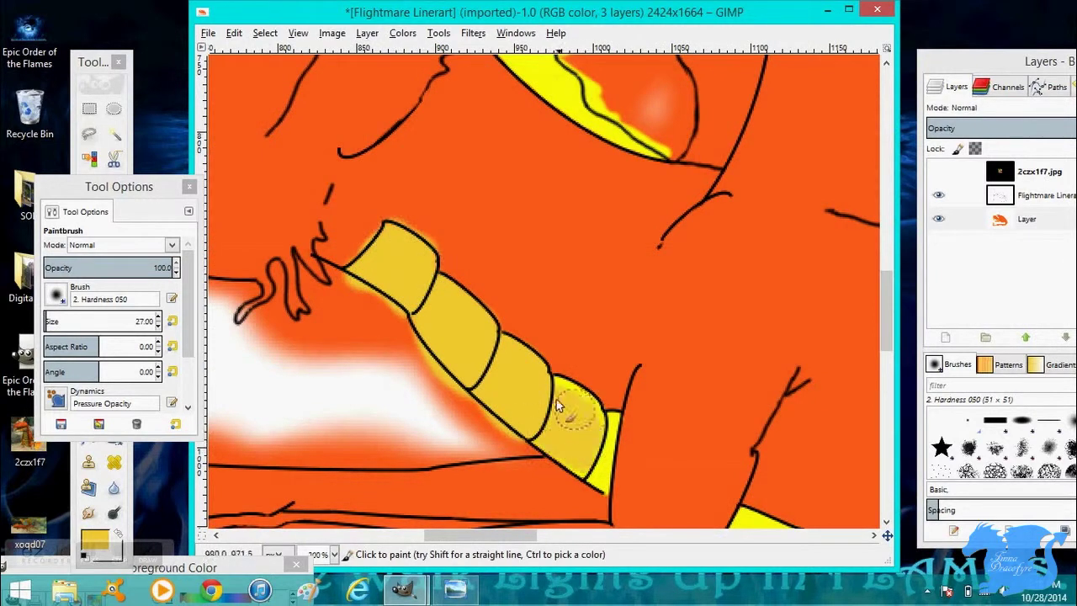
Paint the dragon's belly plates in the same golden yellow
scroll(556, 398, down, 5)
scroll(592, 368, right, 5)
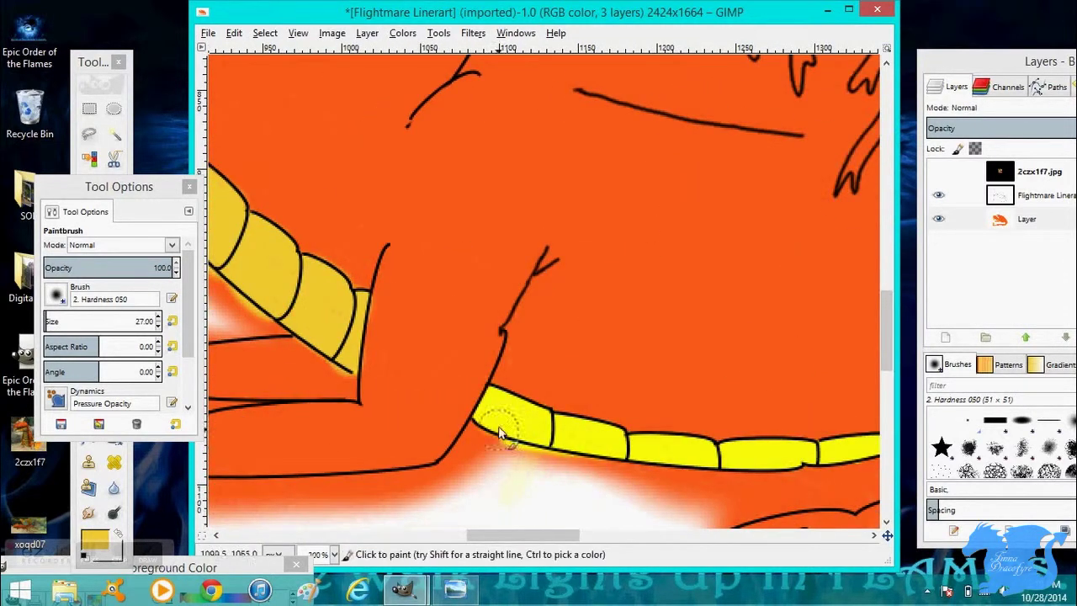
scroll(560, 428, right, 5)
mouse_move(371, 442)
mouse_down()
mouse_move(551, 456)
mouse_move(764, 415)
mouse_up()
Sample the blue of the eye from the reference image and fill the lineart dragon's eye with it
scroll(764, 415, left, 15)
scroll(858, 256, up, 15)
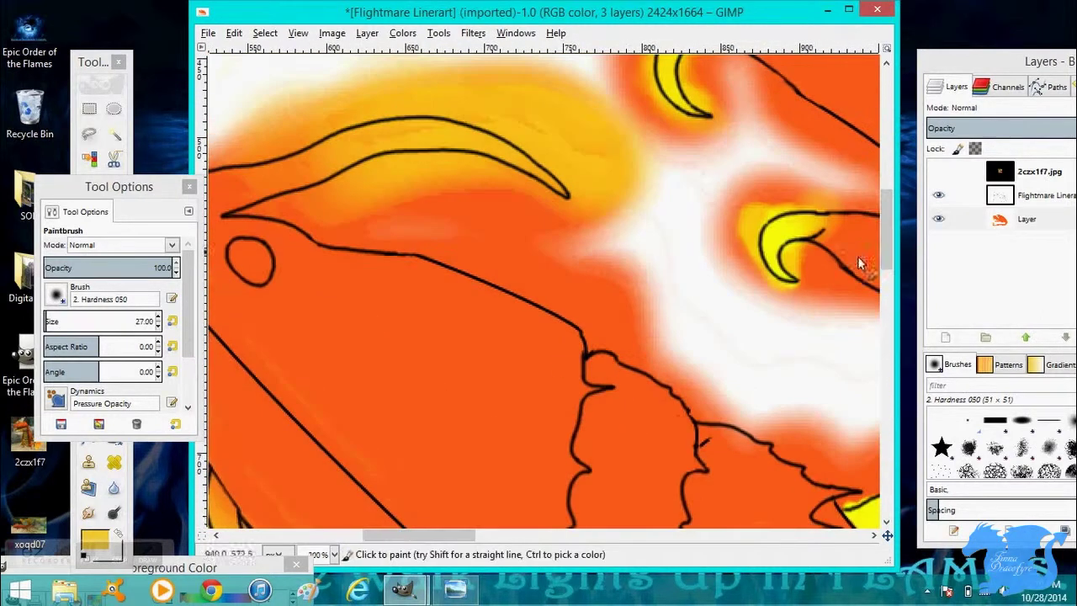
click(939, 171)
scroll(538, 290, right, 12)
click(89, 210)
click(481, 419)
scroll(495, 404, left, 12)
key(p)
mouse_move(503, 150)
mouse_down()
mouse_move(515, 168)
mouse_move(530, 158)
mouse_up()
Sample a dark orange-red from the reference dragon's head, hide the reference image, and show the drawing at 50% zoom
scroll(538, 290, down, 5)
scroll(538, 291, right, 12)
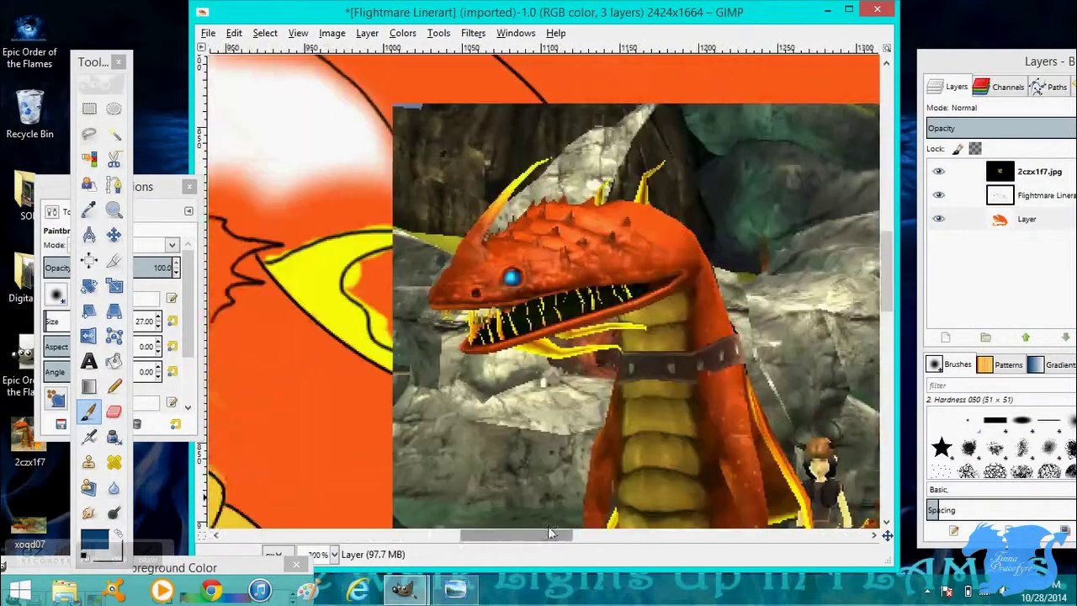
key(o)
click(553, 228)
click(636, 225)
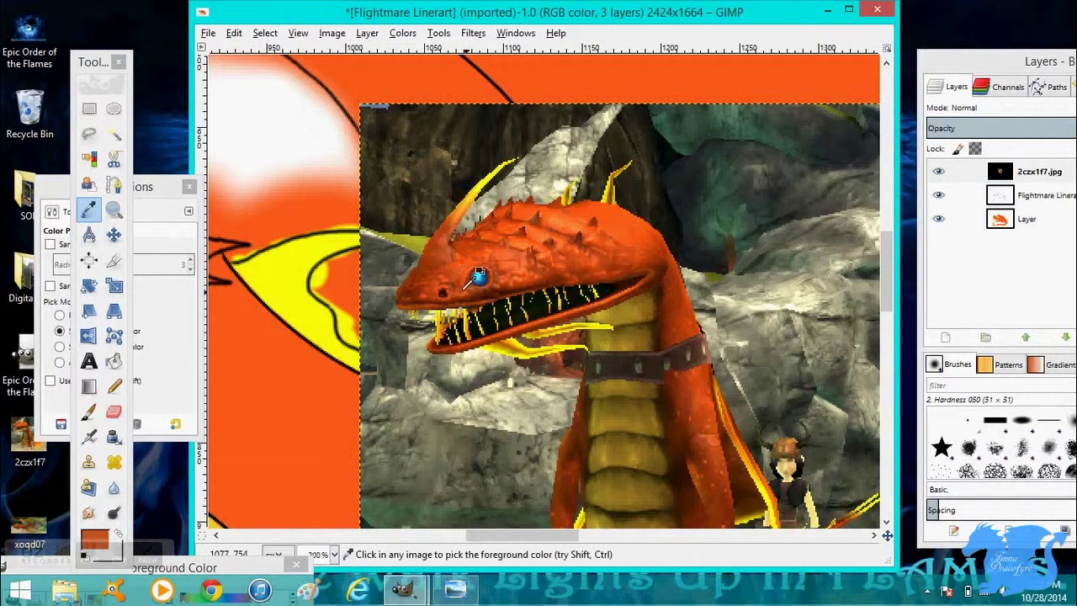
click(938, 170)
key(1)
click(334, 554)
click(325, 479)
Shade the neck frills, jaw and forelegs in dark orange with a size 68 brush at opacity 8 to 15
click(175, 274)
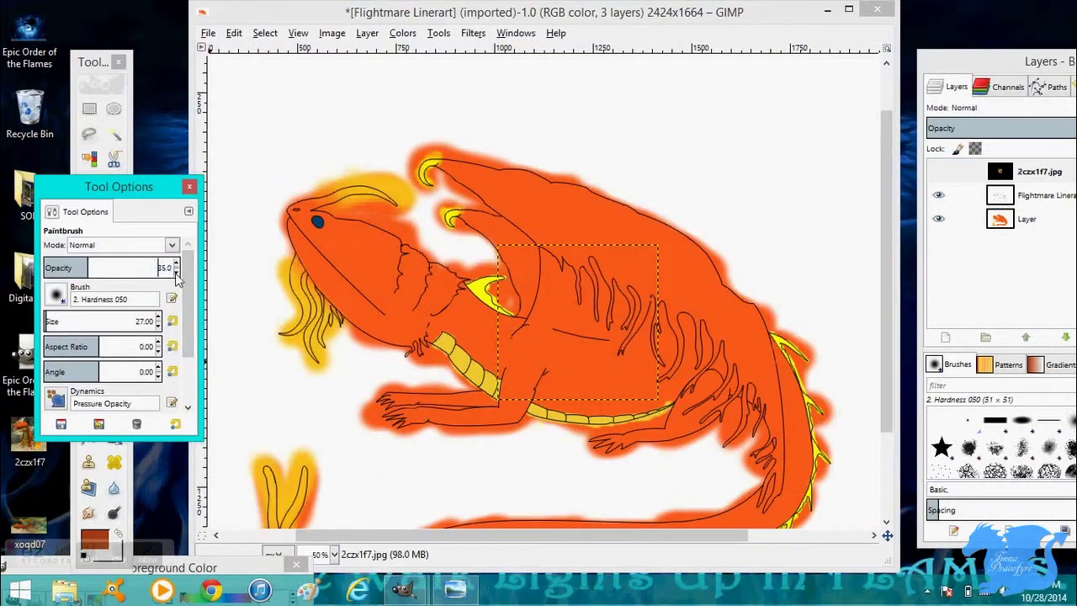
key(ctrl+shift+a)
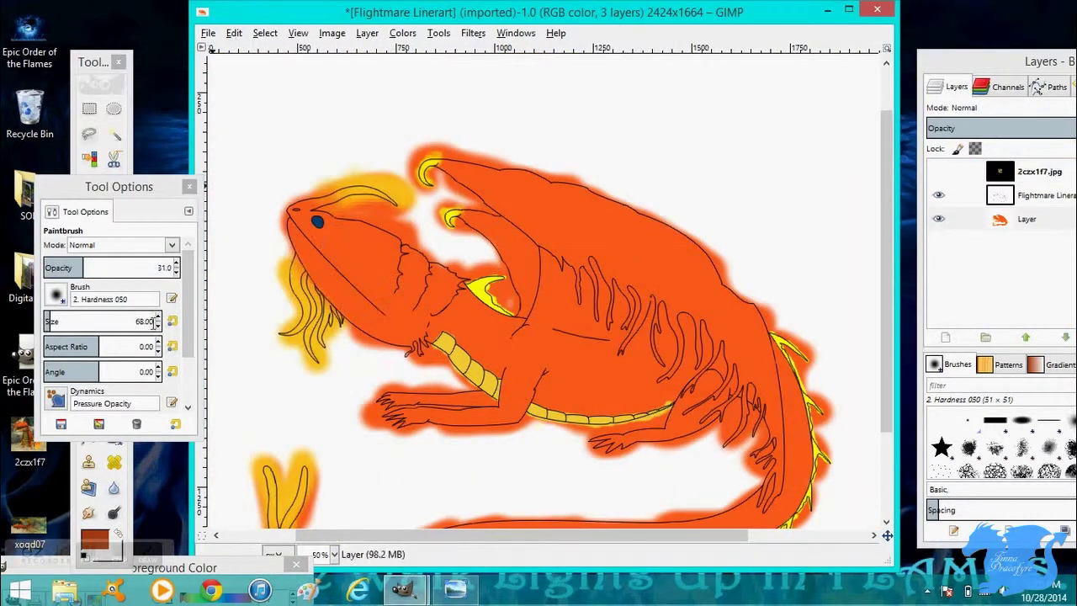
click(54, 271)
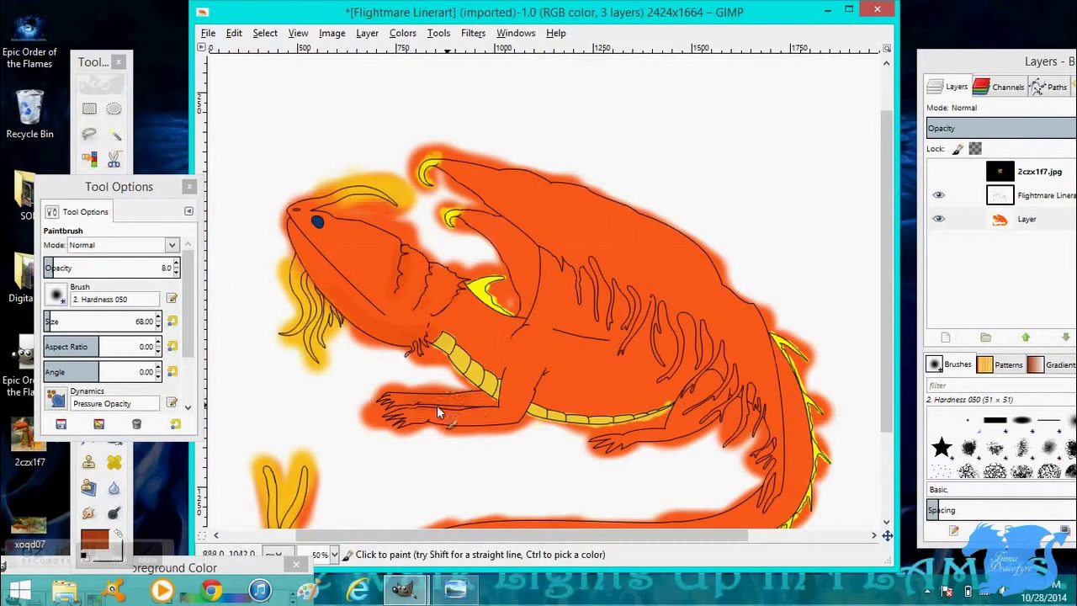
click(64, 268)
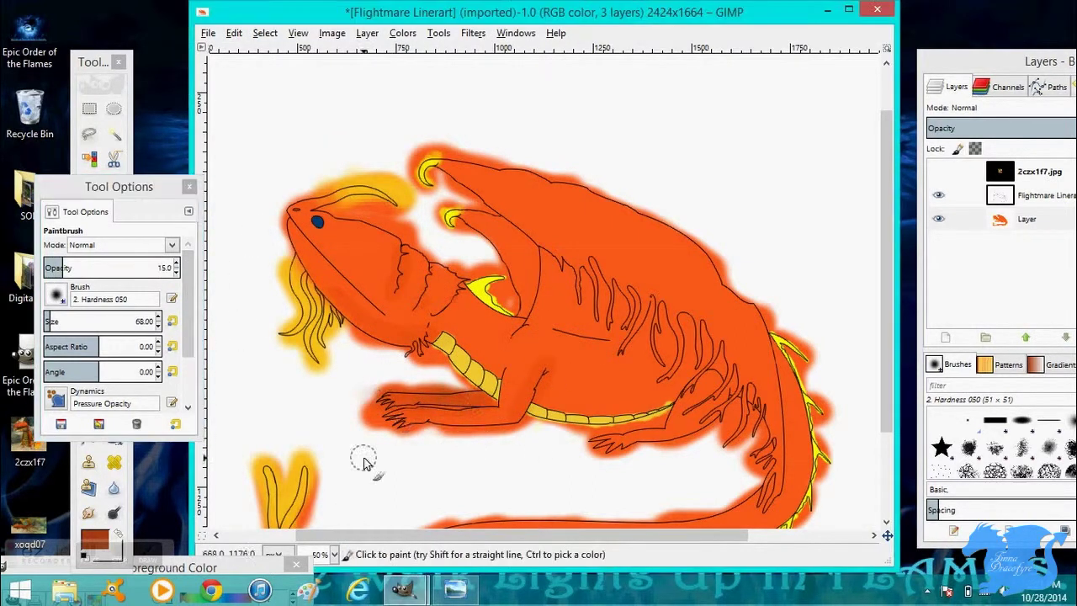
Shade the inner wing, shoulder line and body folds in dark orange with a size 48 brush at opacity 11
key(m)
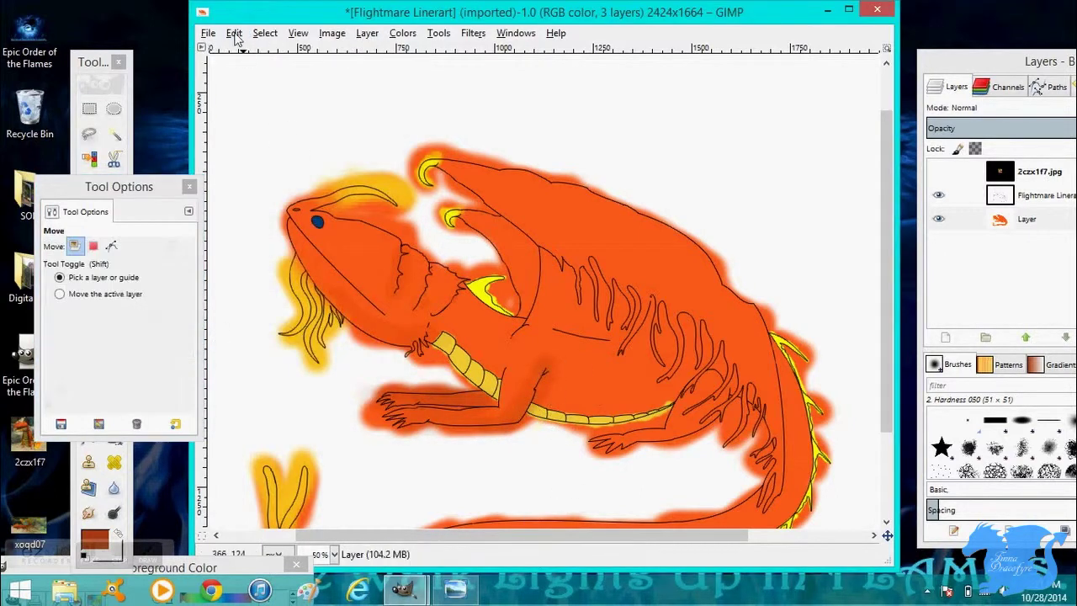
key(p)
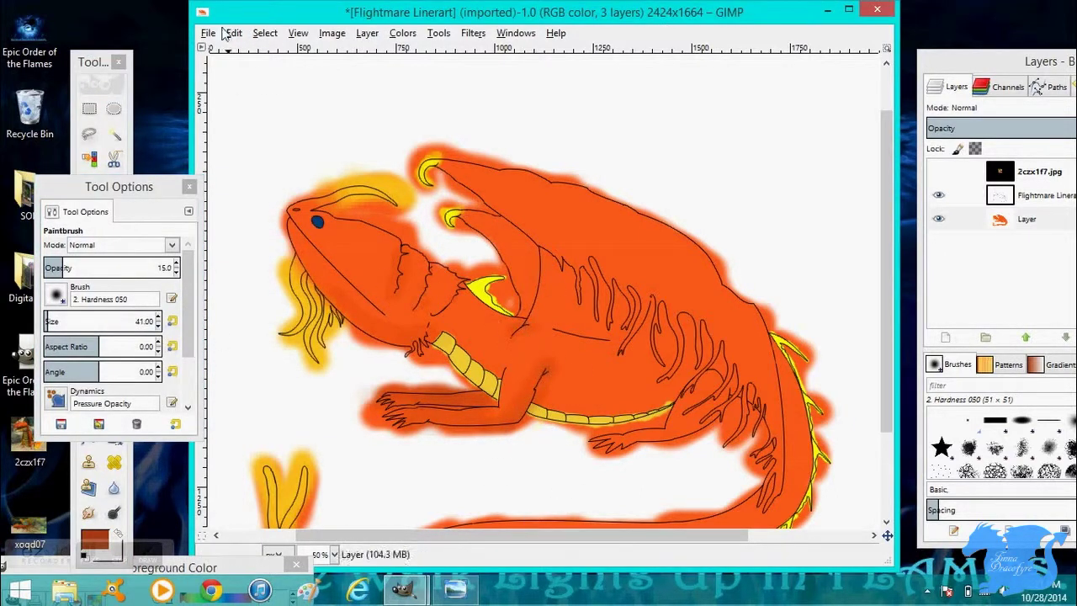
scroll(160, 321, up, 7)
drag(513, 334, 530, 331)
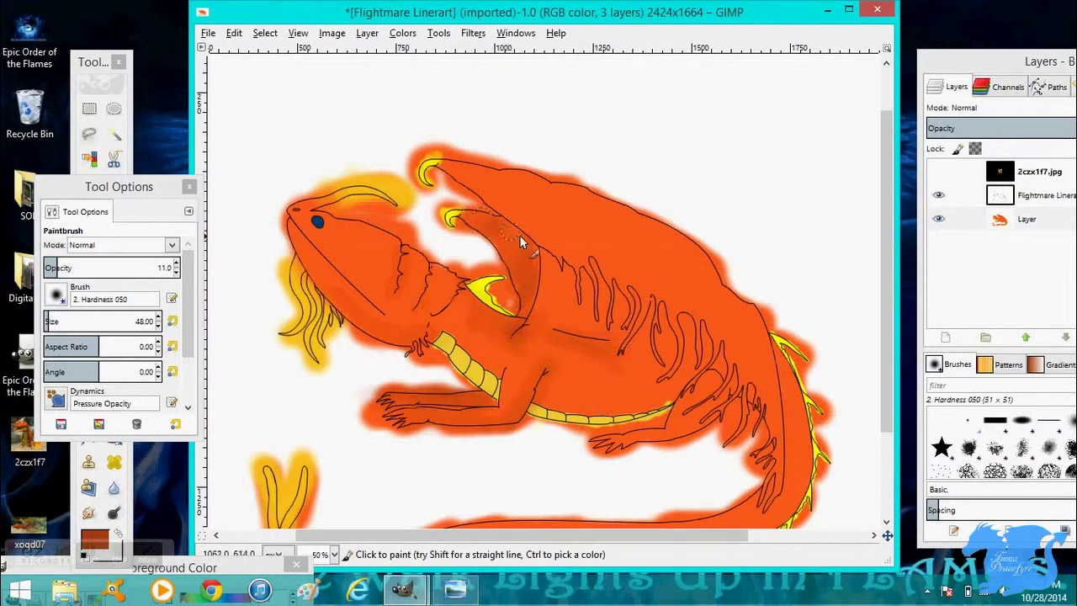
drag(511, 264, 527, 283)
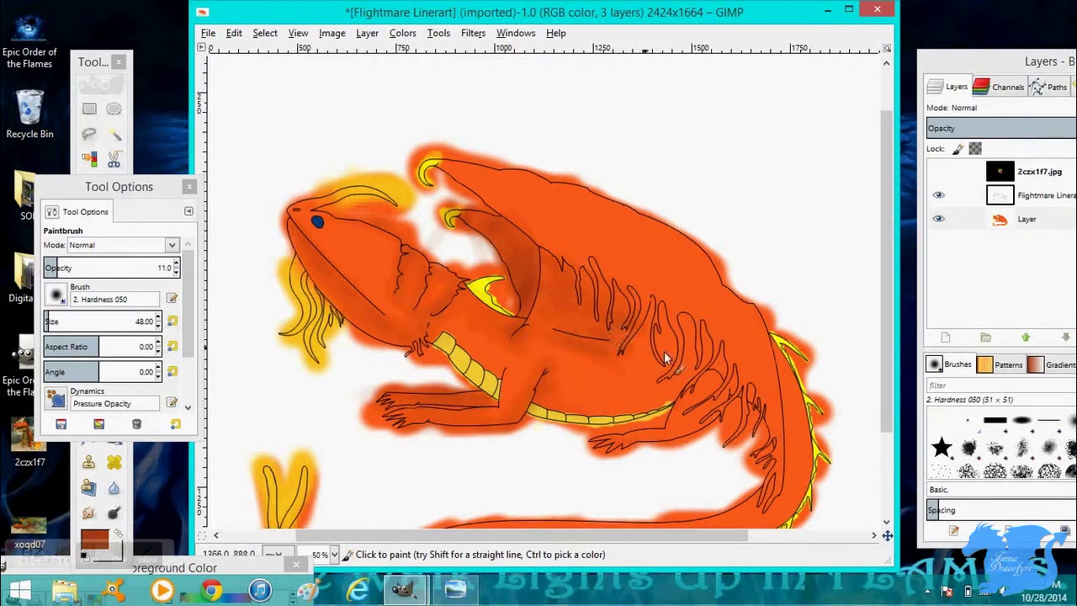
scroll(665, 358, down, 2)
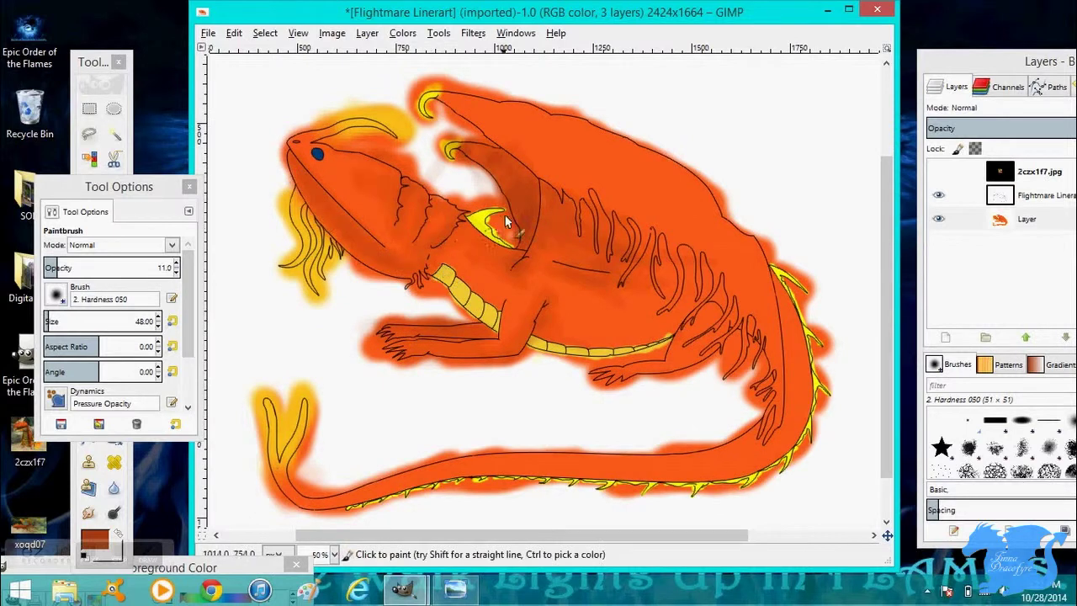
Mix lighter oranges, starting with ff7330, and brush them over the neck and wing at size 64 and opacity 31
click(106, 497)
drag(143, 251, 257, 283)
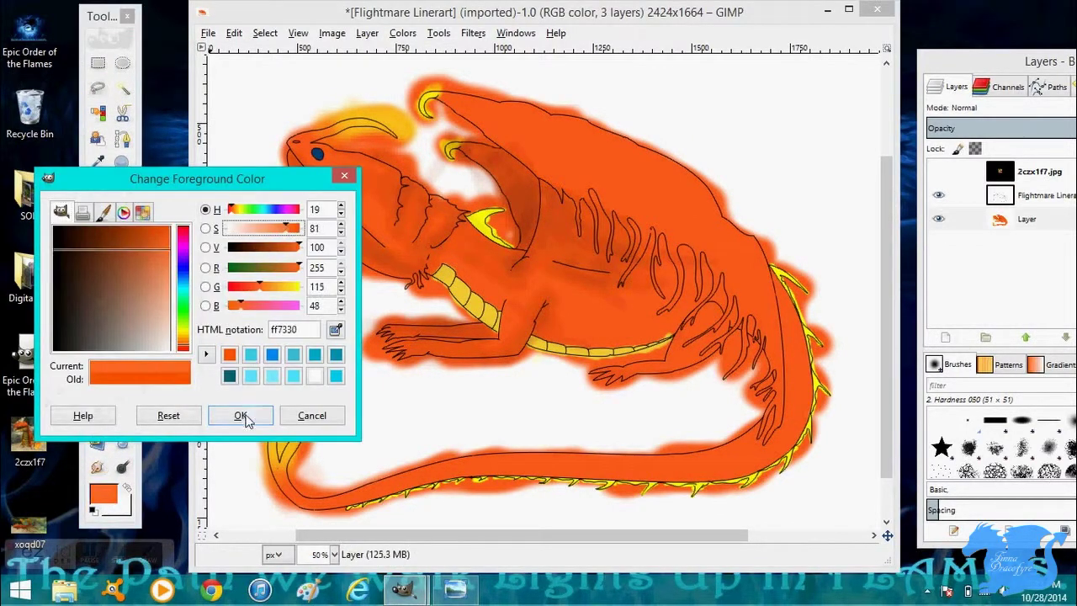
click(241, 416)
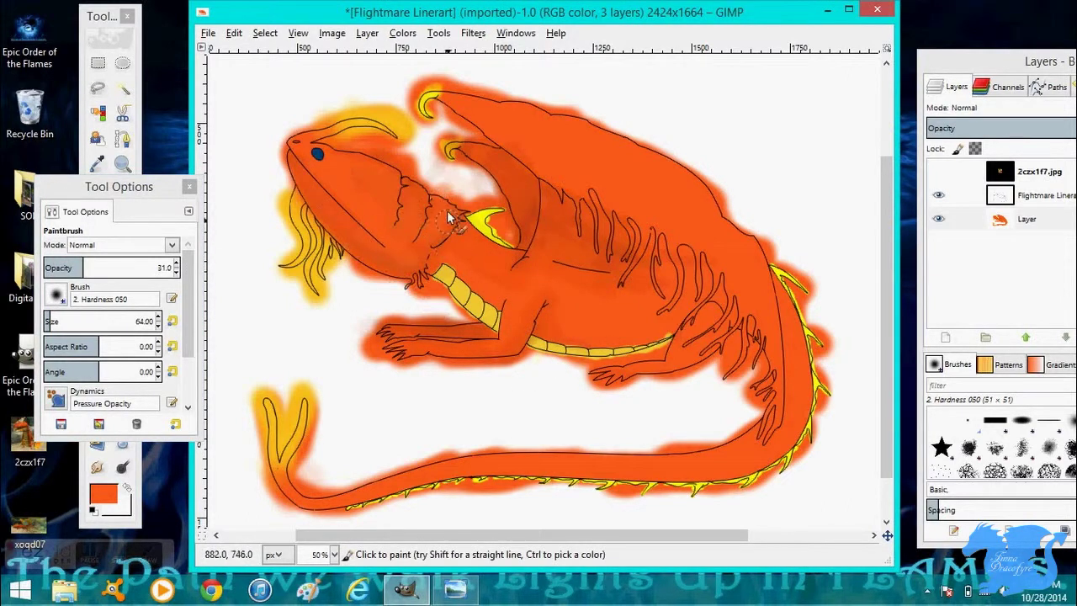
click(103, 495)
click(164, 258)
click(240, 415)
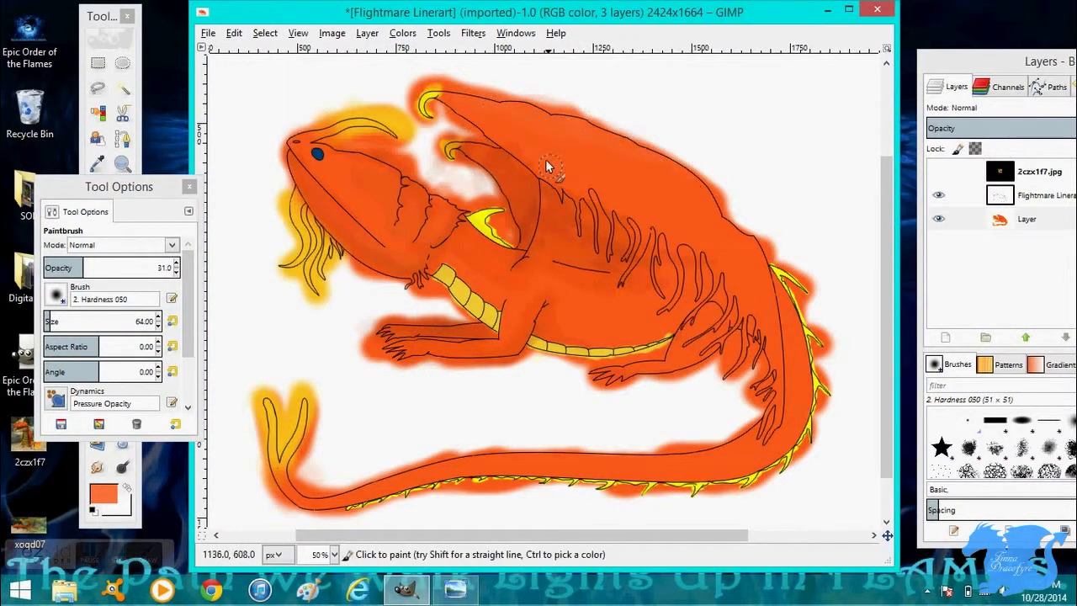
Choose a more saturated orange and blend it over the wing and body at opacity 13
click(104, 495)
click(240, 415)
click(335, 196)
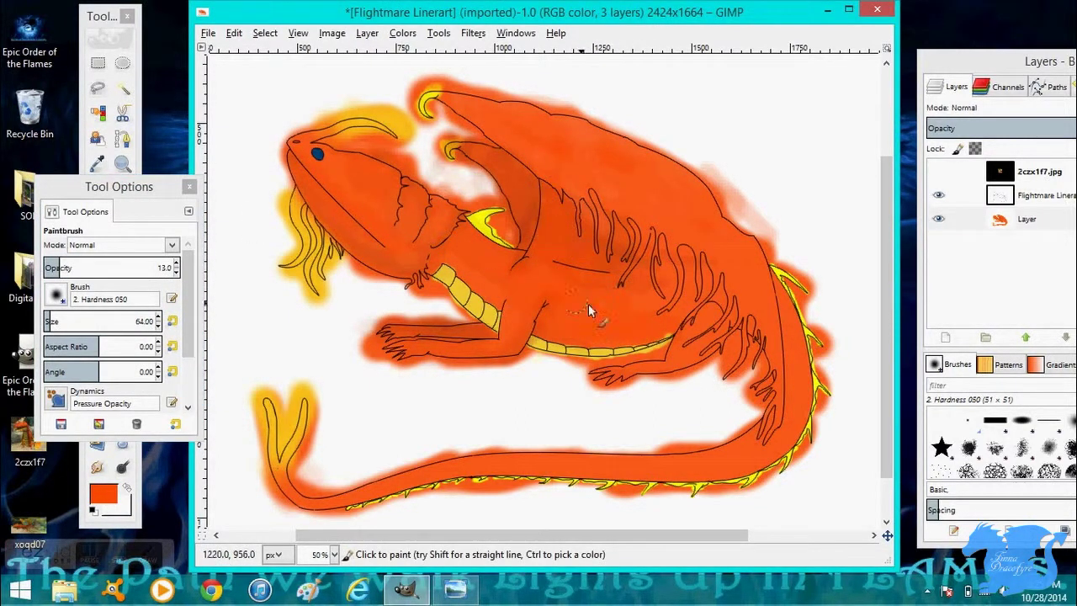
click(104, 495)
click(240, 415)
Sample the amber from the head horn and paint the wing claws with it at opacity 44
click(98, 164)
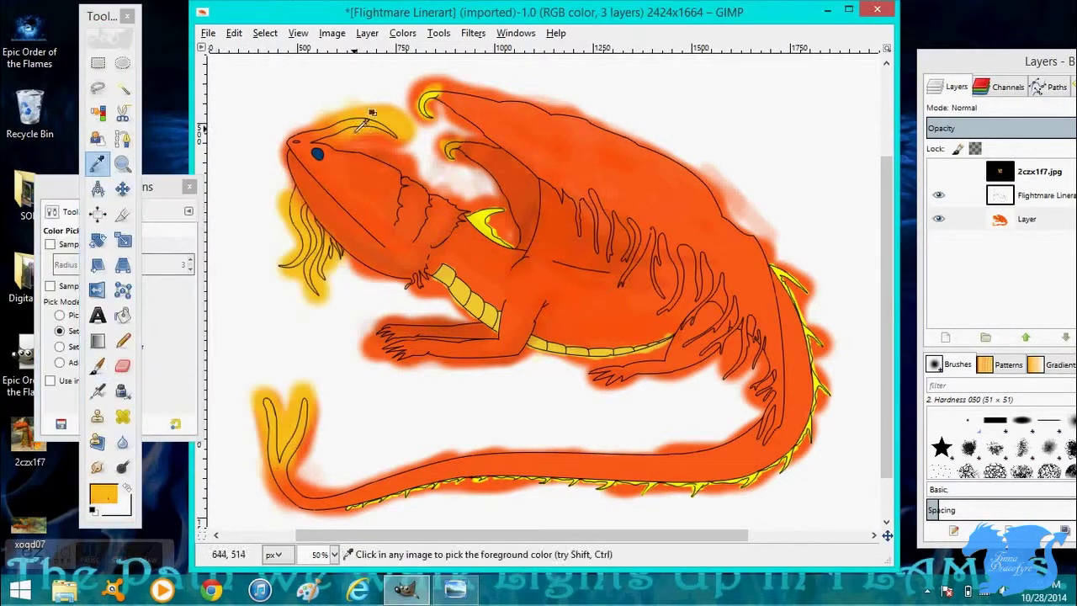
click(97, 365)
click(390, 132)
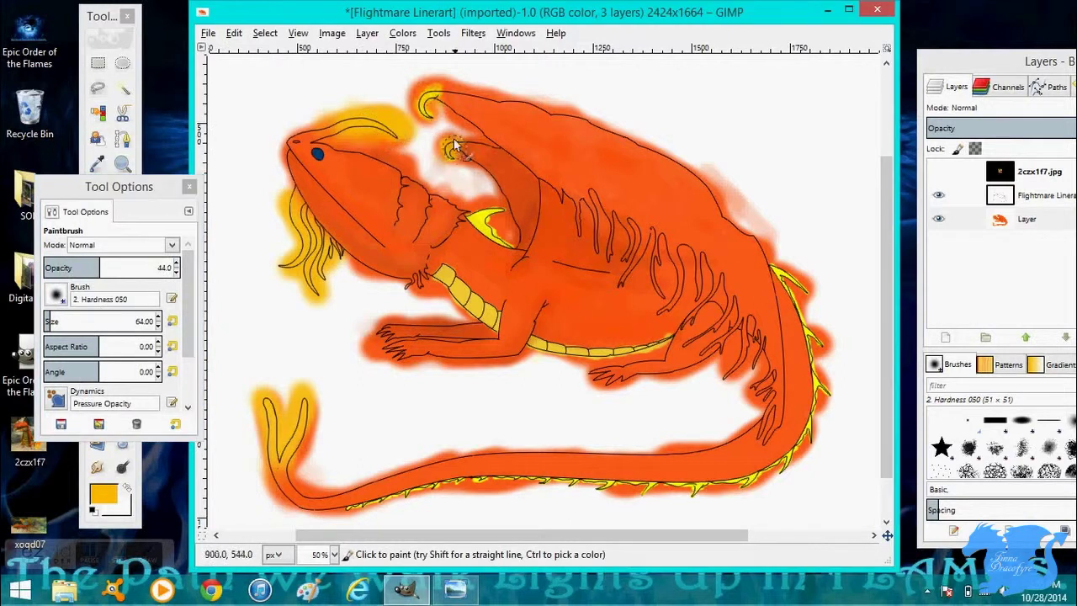
Reuse a recent orange from the color history and blend it softly over the jaw and neck at opacity 8
click(103, 494)
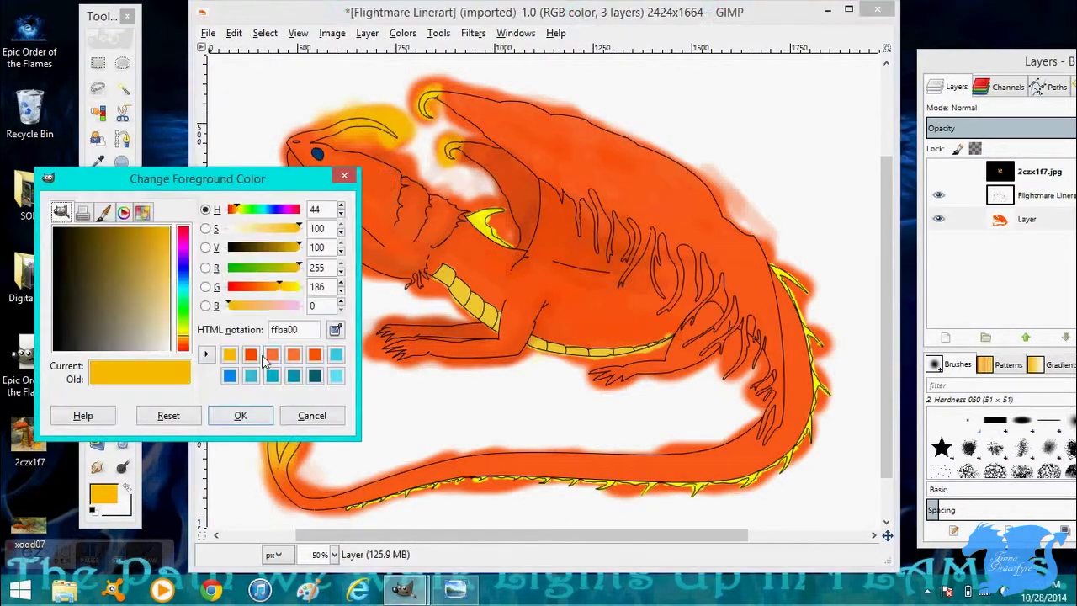
click(272, 354)
click(240, 415)
click(383, 245)
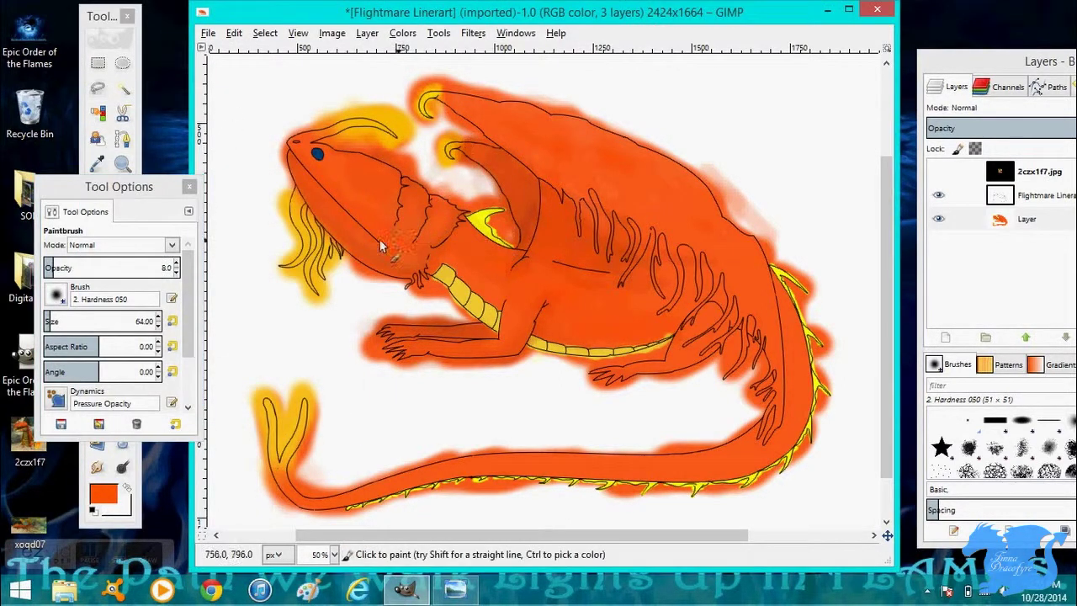
Sample the plates' golden yellow and darken it to d5ad24 as the foreground color
click(97, 164)
click(103, 495)
click(122, 313)
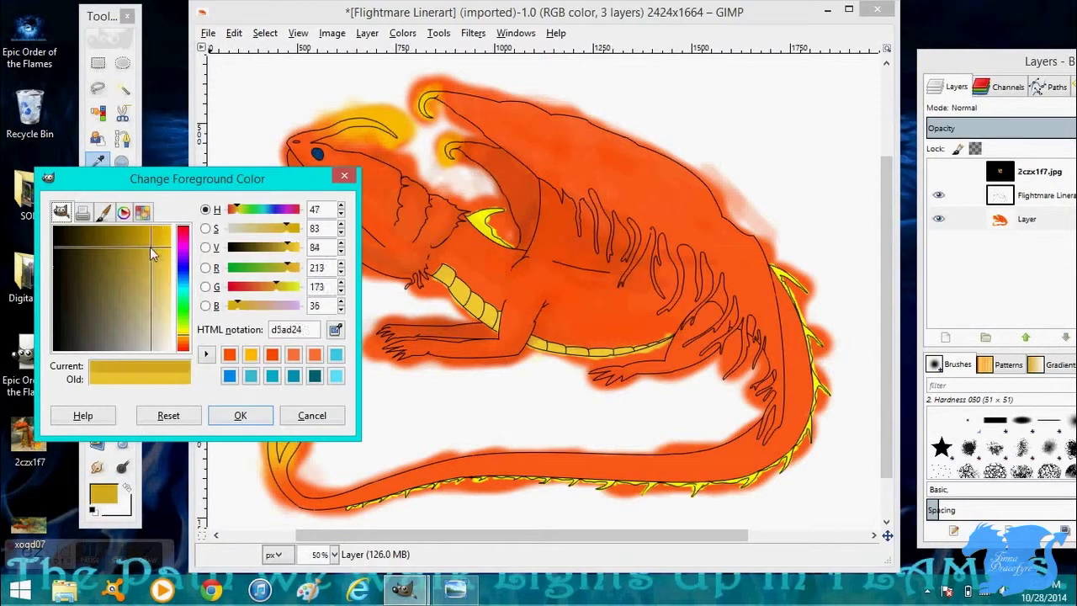
key(Return)
Shade the neck plates at 200% zoom in dark gold with a size 17 brush at opacity 43
click(98, 365)
key(2)
scroll(543, 290, up, 3)
click(109, 345)
key(bracketleft)
key(bracketleft)
key(bracketleft)
key(greater)
key(greater)
key(greater)
key(greater)
key(greater)
click(494, 238)
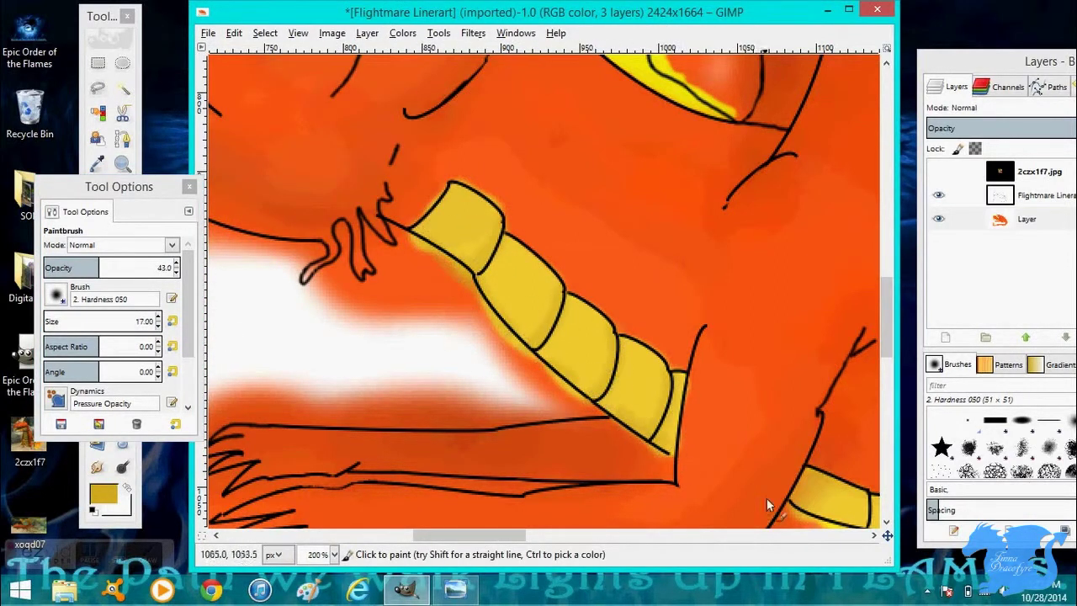
Continue the dark gold shading along the belly plates
click(265, 32)
click(277, 50)
scroll(686, 350, down, 3)
scroll(685, 350, right, 4)
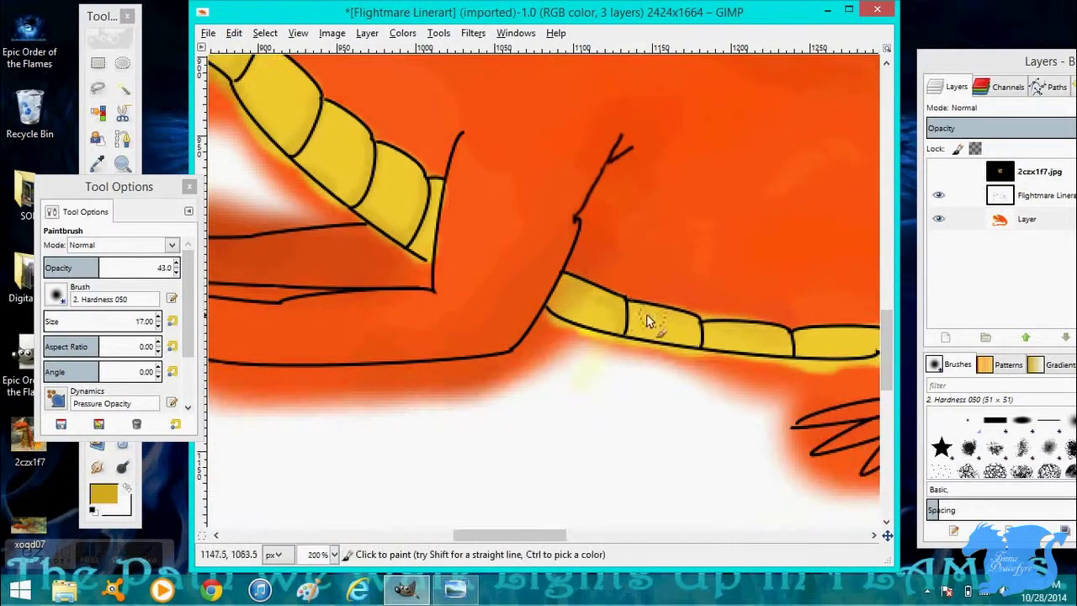
scroll(686, 349, right, 4)
Soften the neck plates' shading in dark gold with a size 23 brush at opacity 14
scroll(755, 328, left, 10)
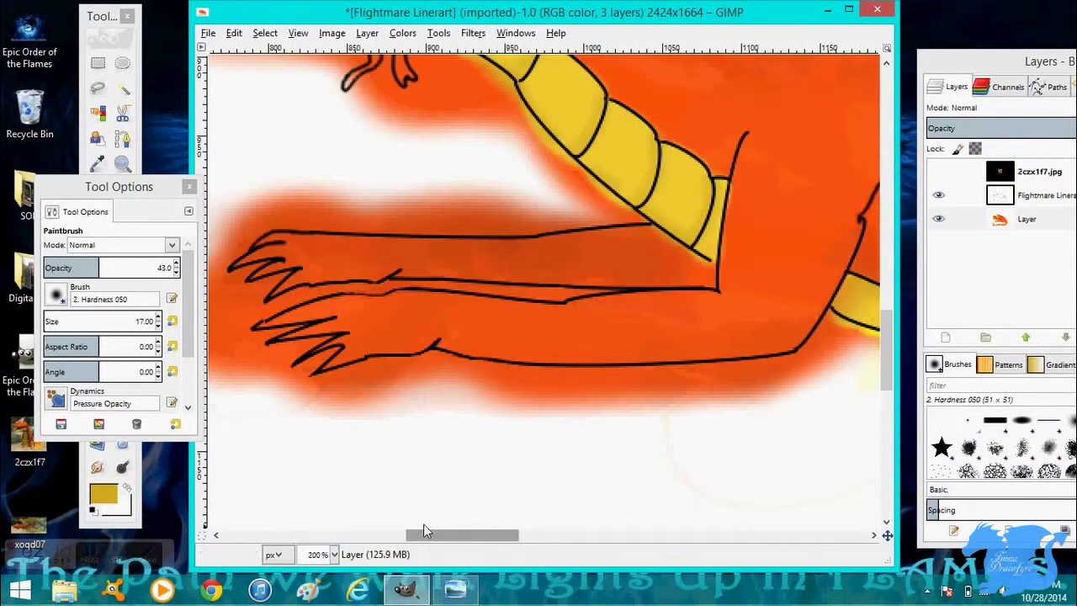
scroll(877, 317, up, 2)
scroll(366, 527, down, 4)
mouse_move(366, 535)
mouse_down()
mouse_move(497, 537)
mouse_move(383, 537)
mouse_up()
click(334, 554)
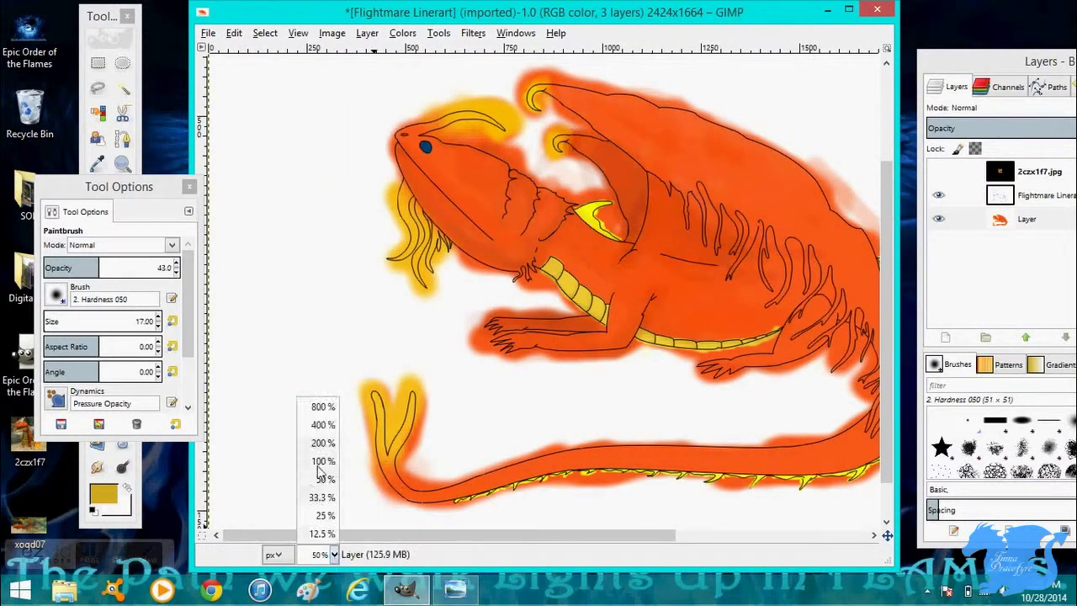
click(319, 455)
click(74, 271)
key(m)
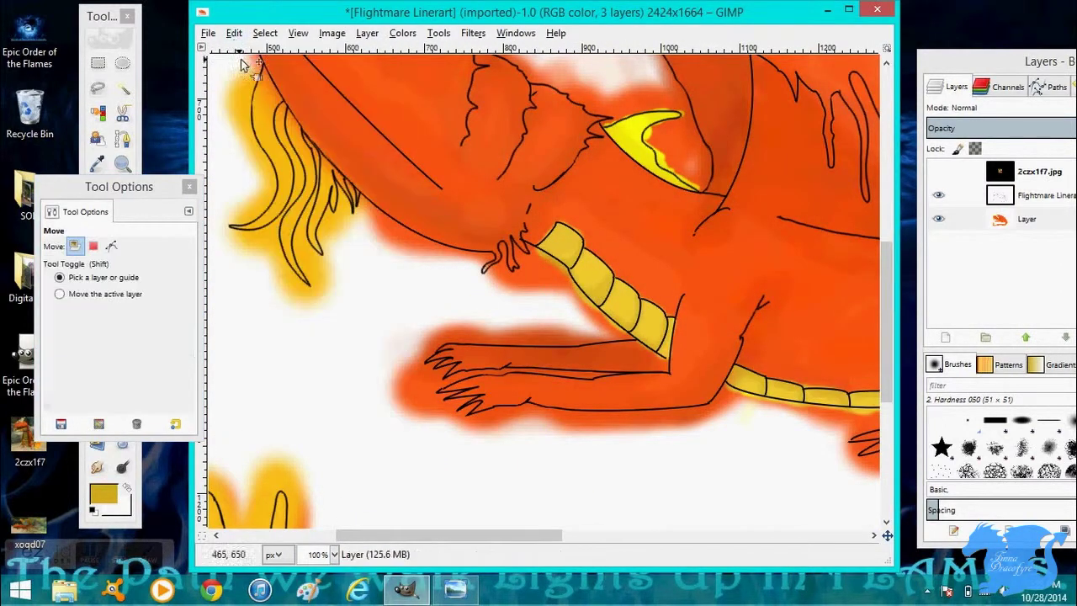
key(2)
click(123, 91)
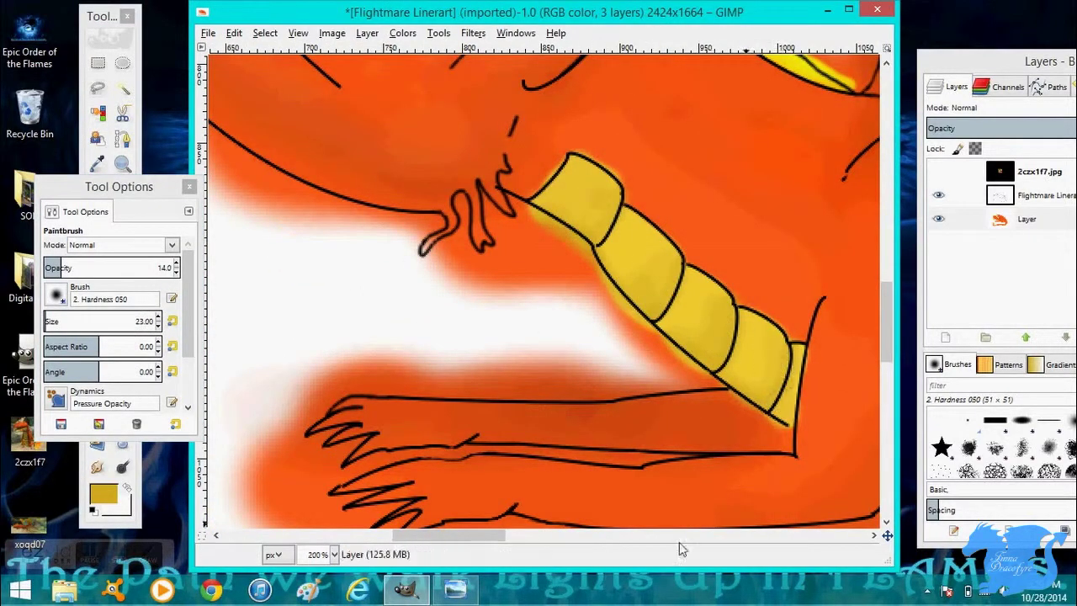
scroll(760, 434, up, 5)
scroll(761, 433, down, 5)
Sample the shoulder spine's bright yellow and highlight the head horn and chin whiskers at opacity 39, using brush sizes 23 and 43
click(334, 555)
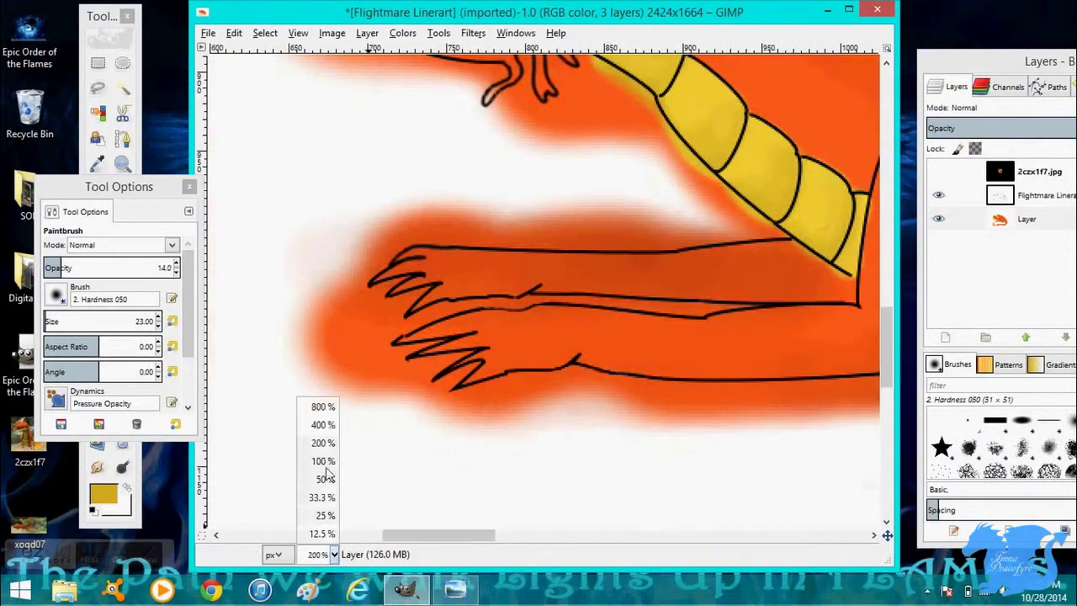
click(324, 479)
scroll(580, 349, up, 2)
scroll(895, 393, up, 2)
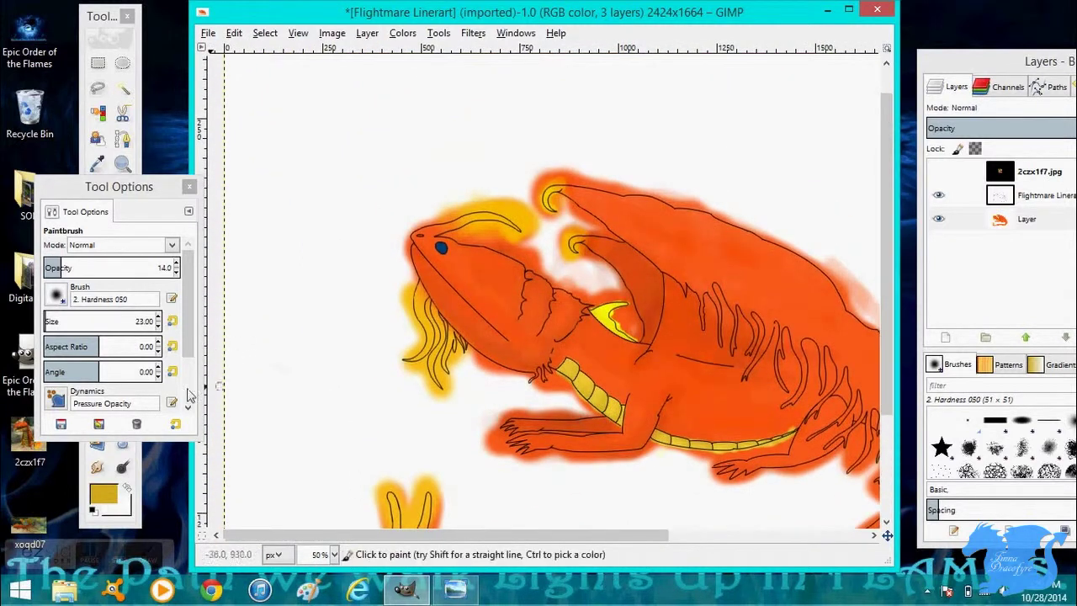
ctrl+click(623, 318)
click(94, 263)
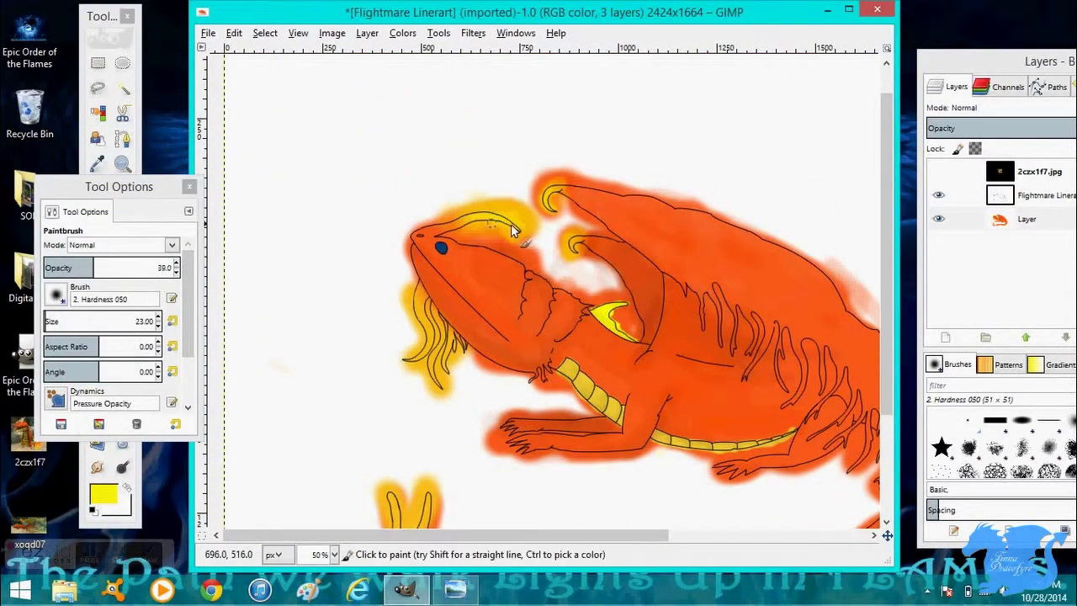
scroll(156, 320, up, 20)
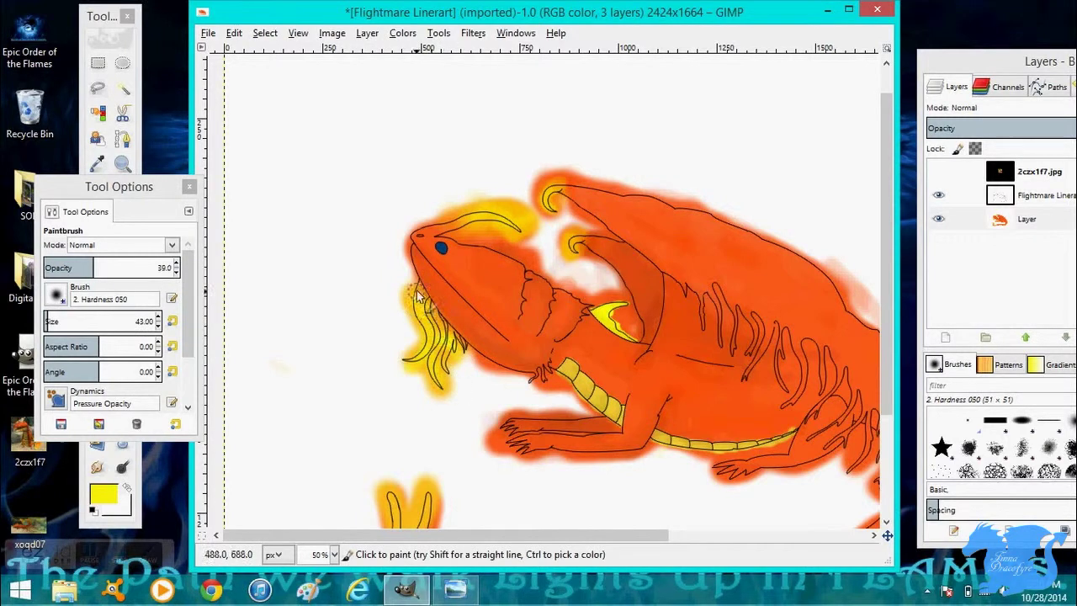
drag(563, 535, 600, 536)
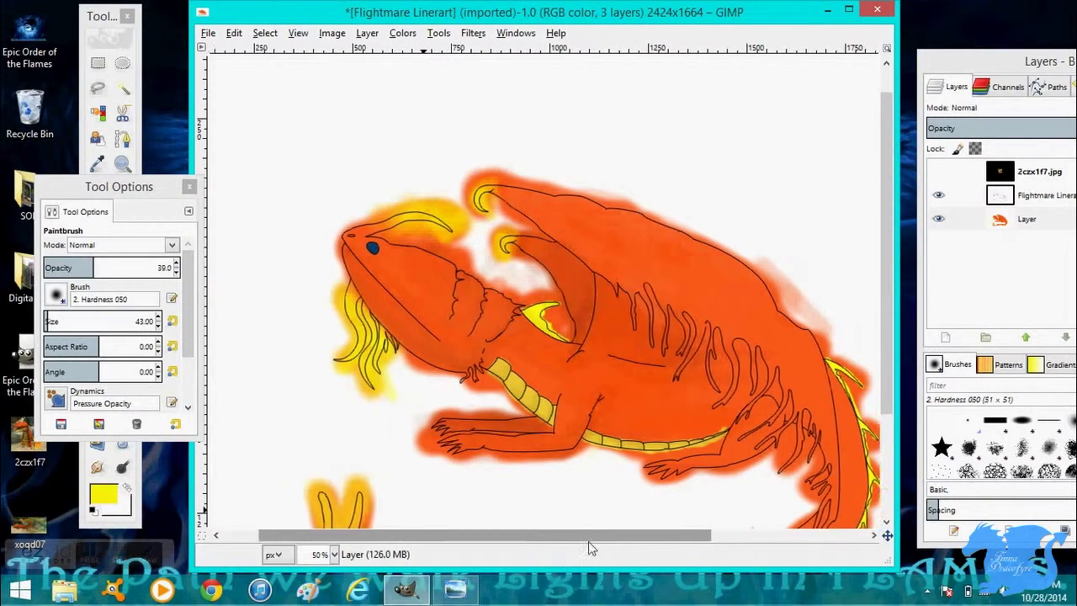
Paint bright yellow veins across the near wing, plus a border along its upper edge at 200% zoom, with a size 18 brush
scroll(323, 450, down, 2)
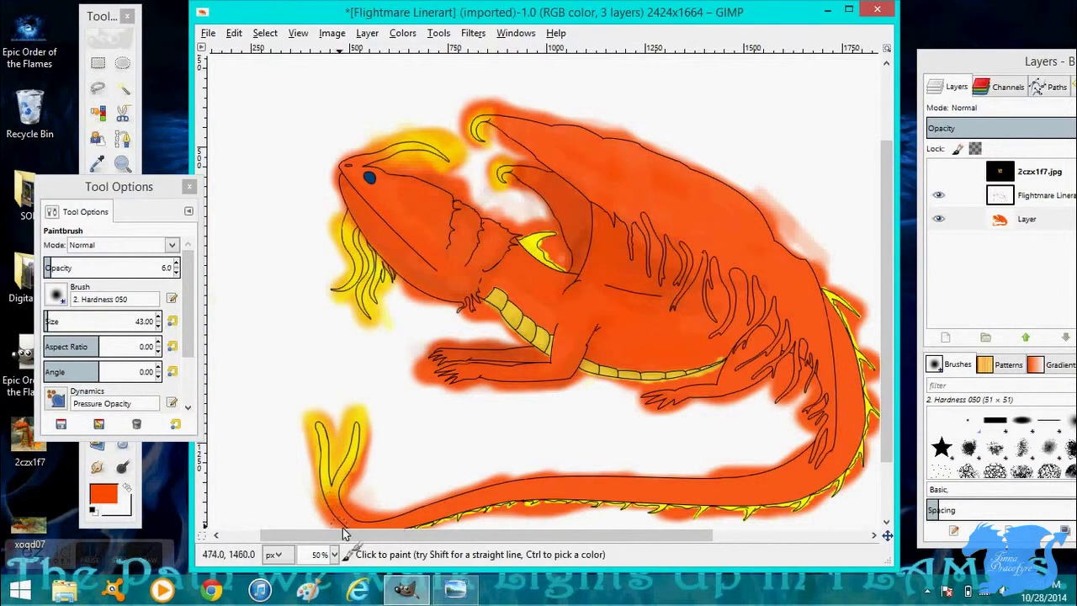
scroll(336, 505, up, 2)
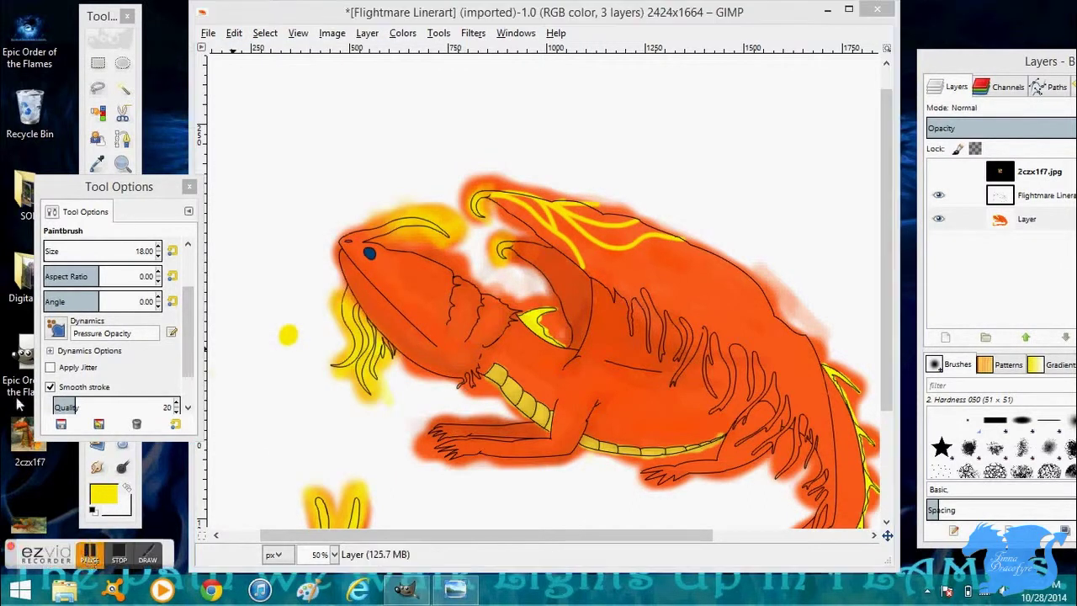
click(90, 560)
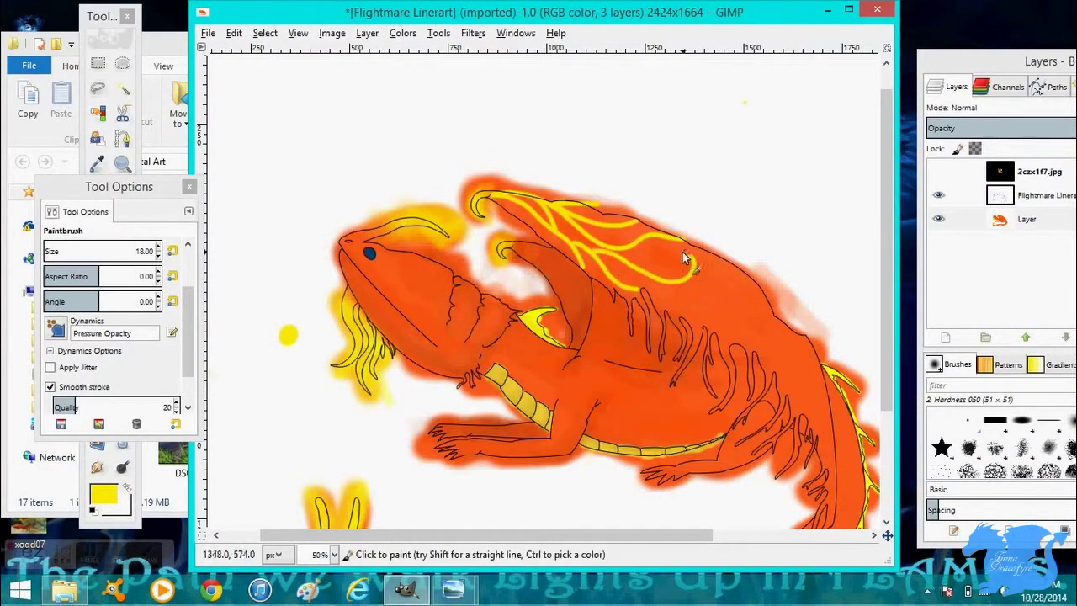
click(324, 555)
click(320, 445)
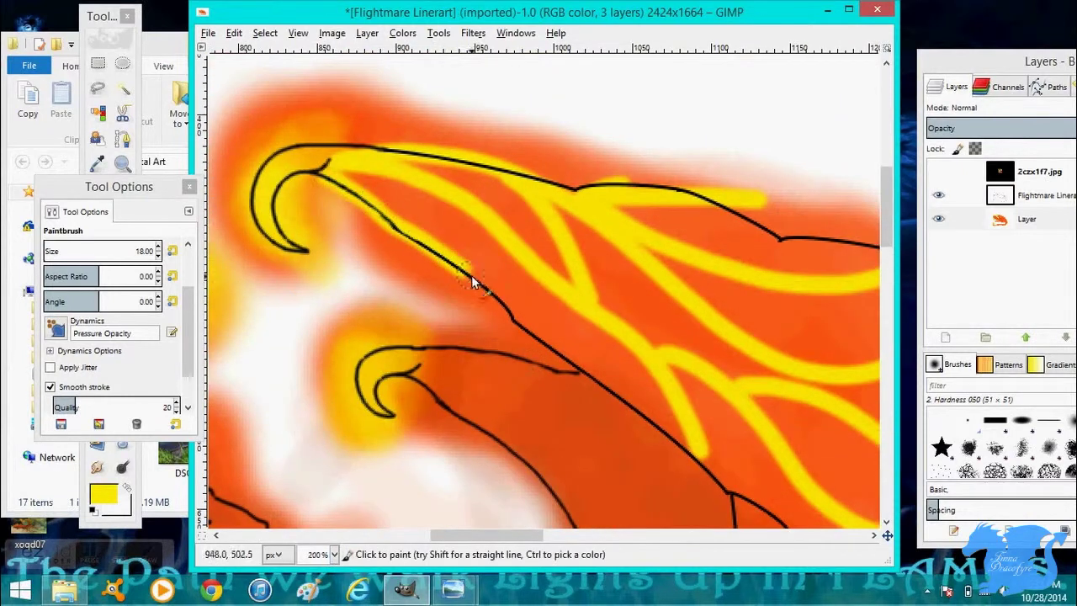
scroll(571, 468, right, 4)
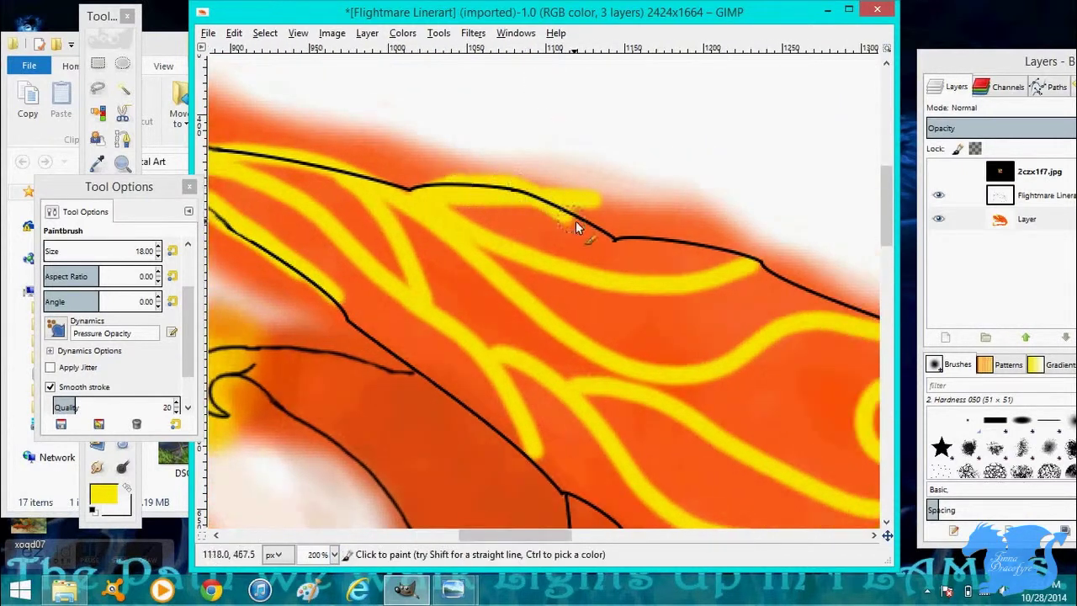
scroll(601, 238, right, 4)
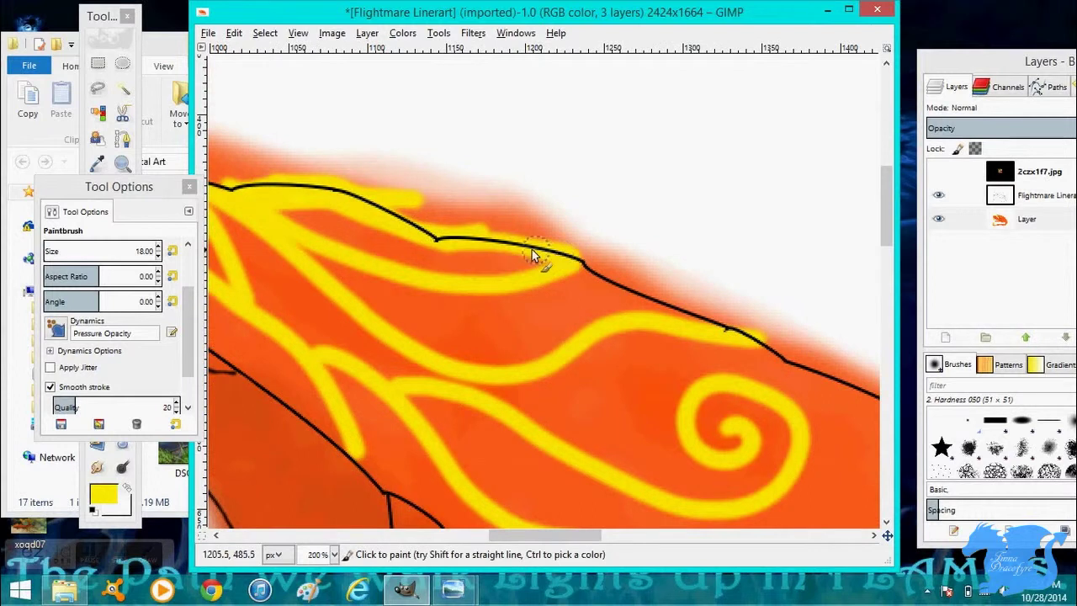
mouse_move(565, 262)
mouse_down()
mouse_move(697, 318)
mouse_move(591, 268)
mouse_move(700, 320)
mouse_up()
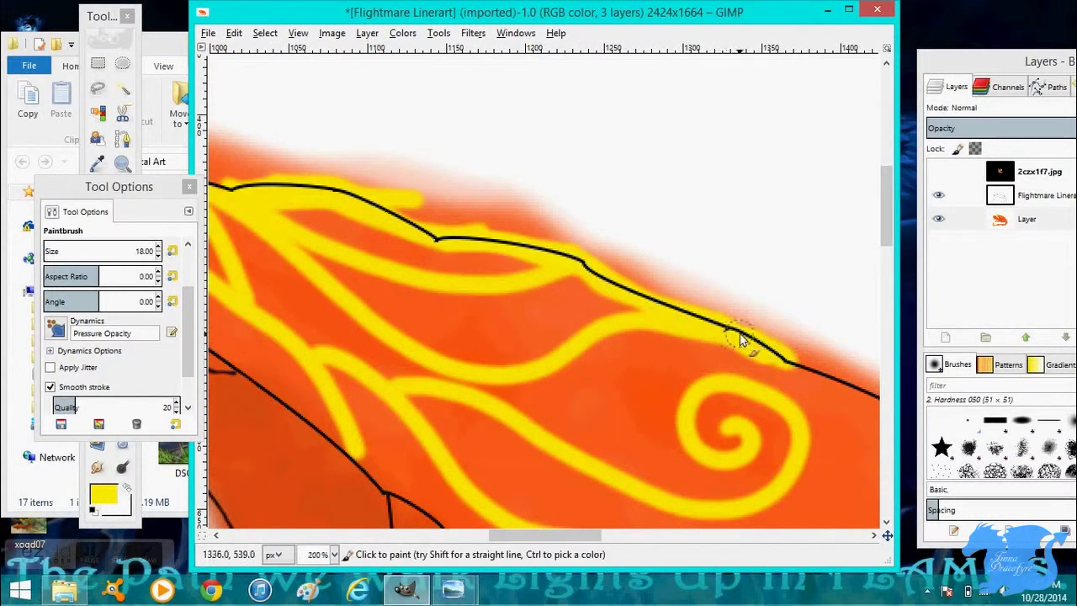
Line the rest of the near wing's outer edge in bright yellow with a size 31 brush
scroll(740, 333, right, 6)
scroll(551, 267, down, 5)
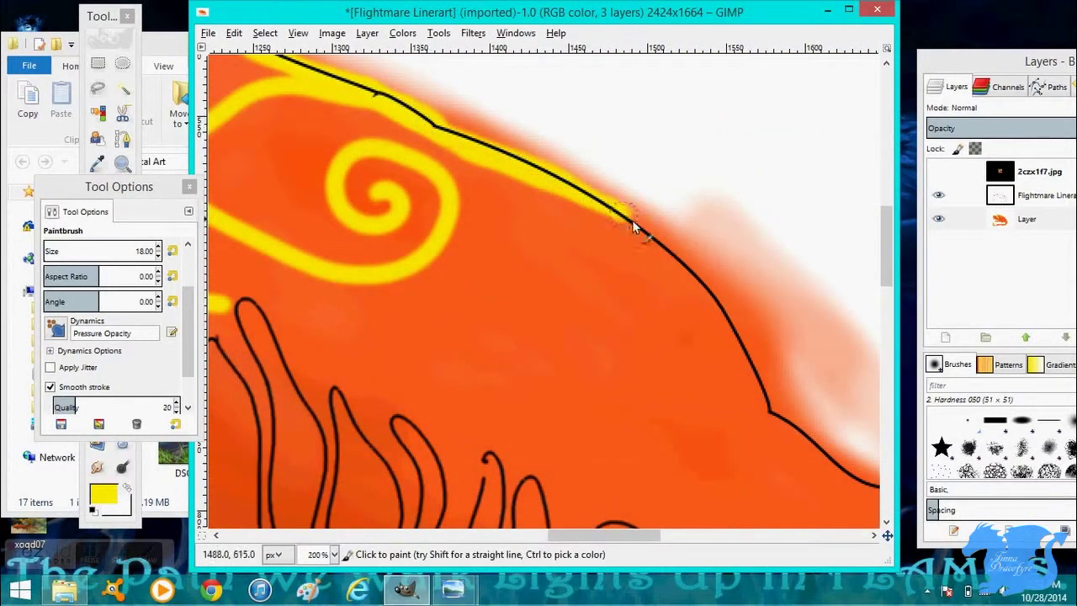
drag(85, 251, 106, 250)
mouse_move(441, 127)
mouse_down()
mouse_move(650, 239)
mouse_move(728, 315)
mouse_move(770, 413)
mouse_up()
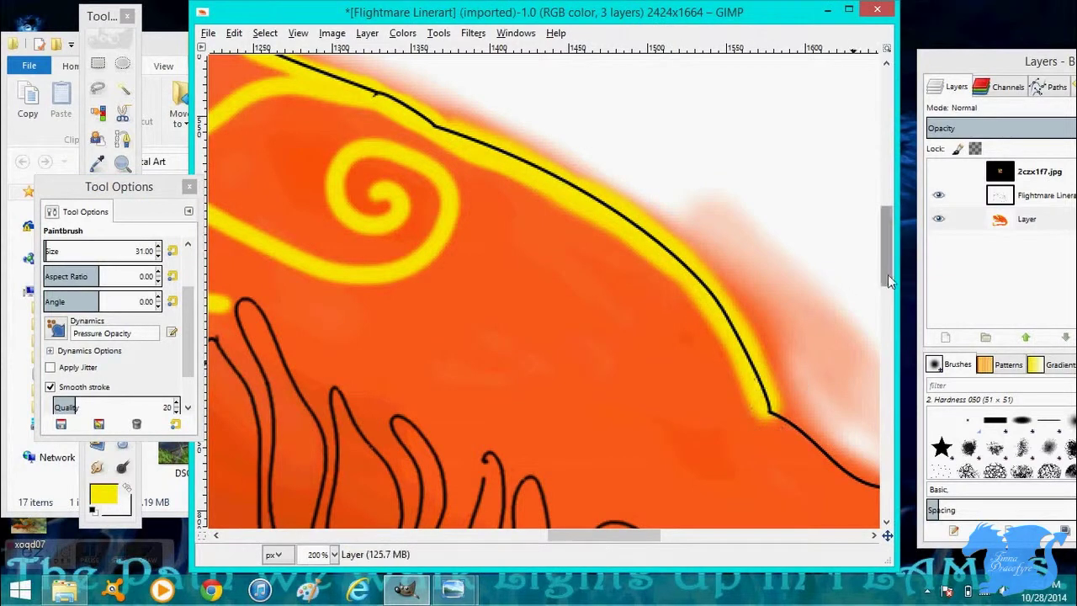
scroll(889, 281, down, 5)
mouse_move(467, 139)
mouse_down()
mouse_move(551, 201)
mouse_move(621, 234)
mouse_up()
scroll(621, 234, left, 3)
scroll(621, 234, up, 4)
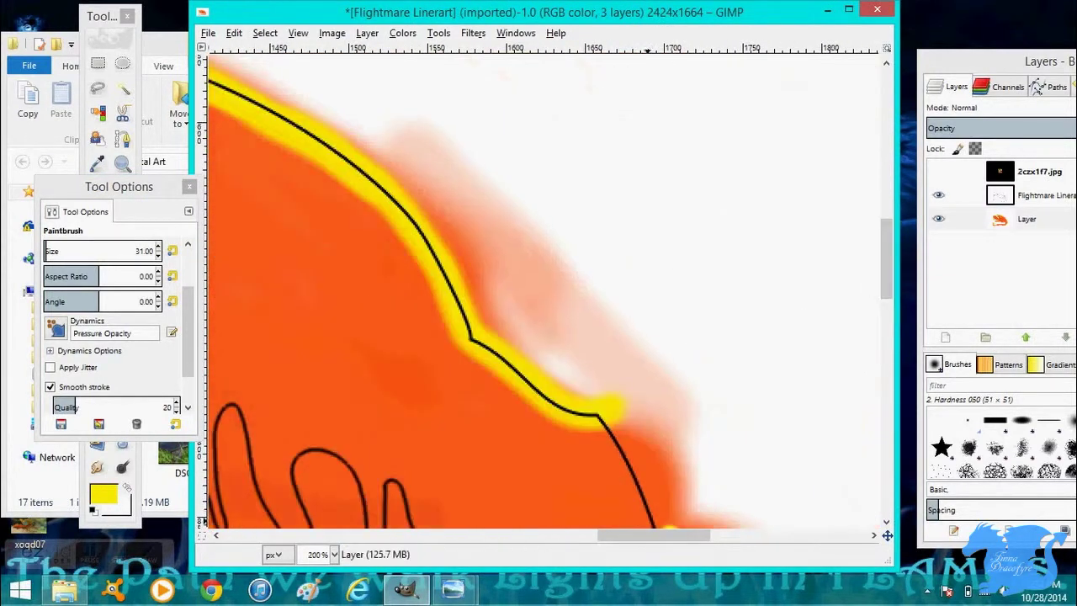
Paint a yellow border along the near wing's lower front edge down to the first fringe spike
scroll(715, 337, down, 1)
scroll(608, 539, left, 3)
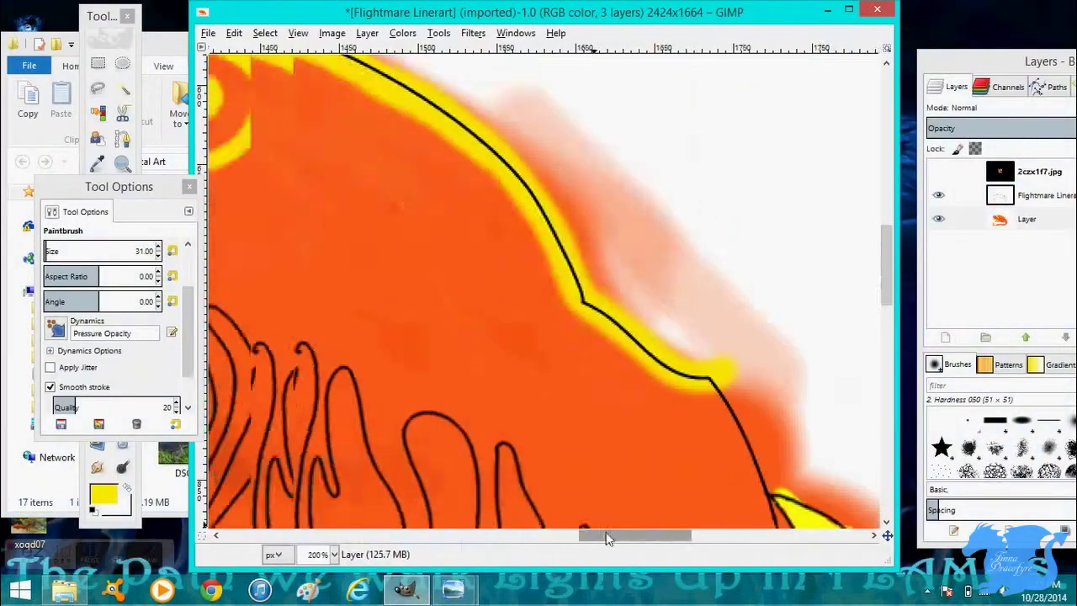
scroll(607, 538, left, 5)
scroll(361, 221, up, 2)
drag(455, 295, 580, 394)
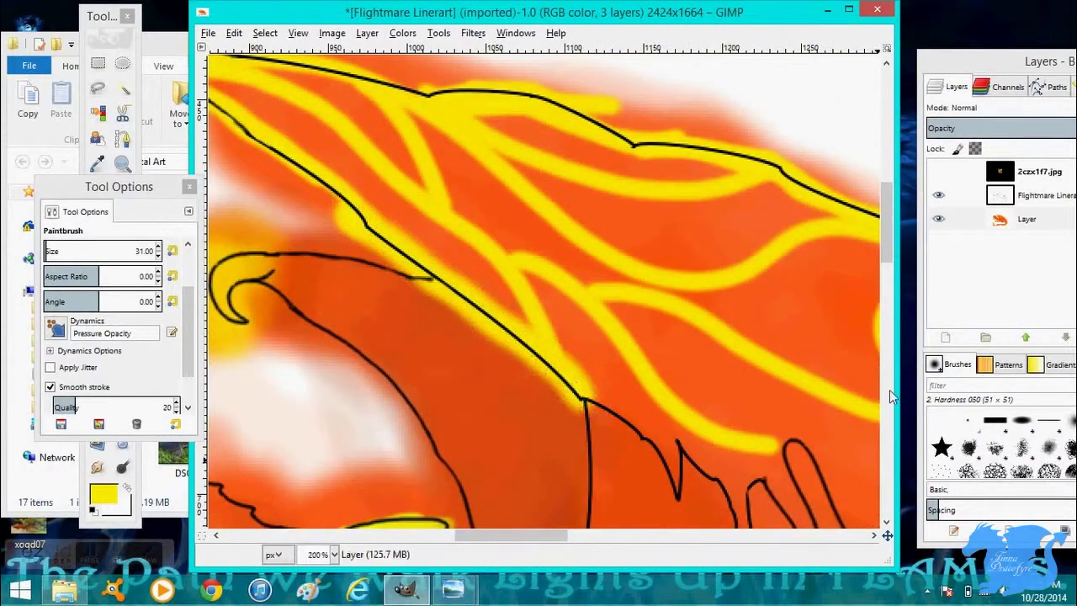
scroll(588, 286, down, 3)
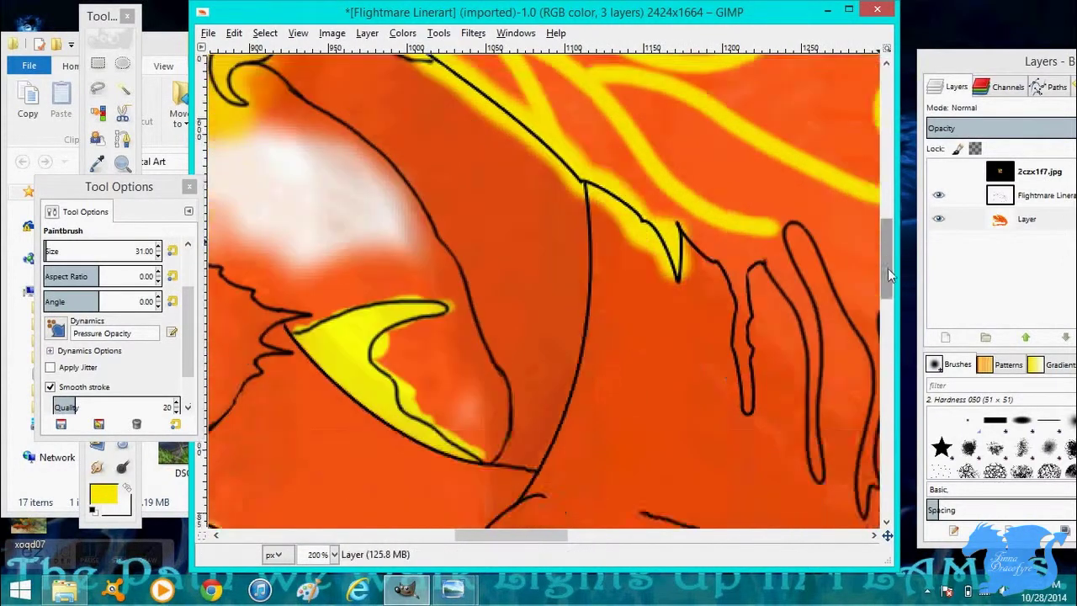
Check the reference image and fill the first fringe strands along the wing's lower edge in bright yellow
mouse_move(452, 589)
click(387, 518)
click(405, 589)
mouse_move(697, 320)
mouse_down()
mouse_move(769, 320)
mouse_move(808, 370)
mouse_up()
scroll(581, 336, down, 3)
mouse_move(580, 320)
mouse_down()
mouse_move(590, 418)
mouse_move(620, 271)
mouse_move(644, 455)
mouse_up()
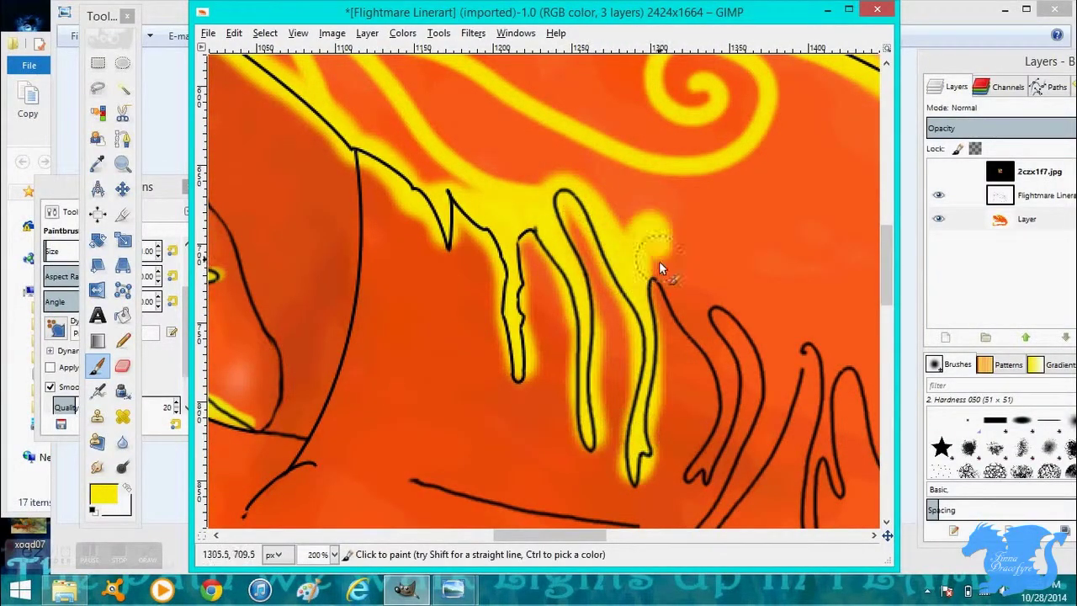
drag(659, 261, 718, 349)
scroll(761, 390, down, 3)
mouse_move(658, 112)
mouse_down()
mouse_move(716, 235)
mouse_move(696, 353)
mouse_move(686, 145)
mouse_move(690, 161)
mouse_move(749, 194)
mouse_move(756, 326)
mouse_up()
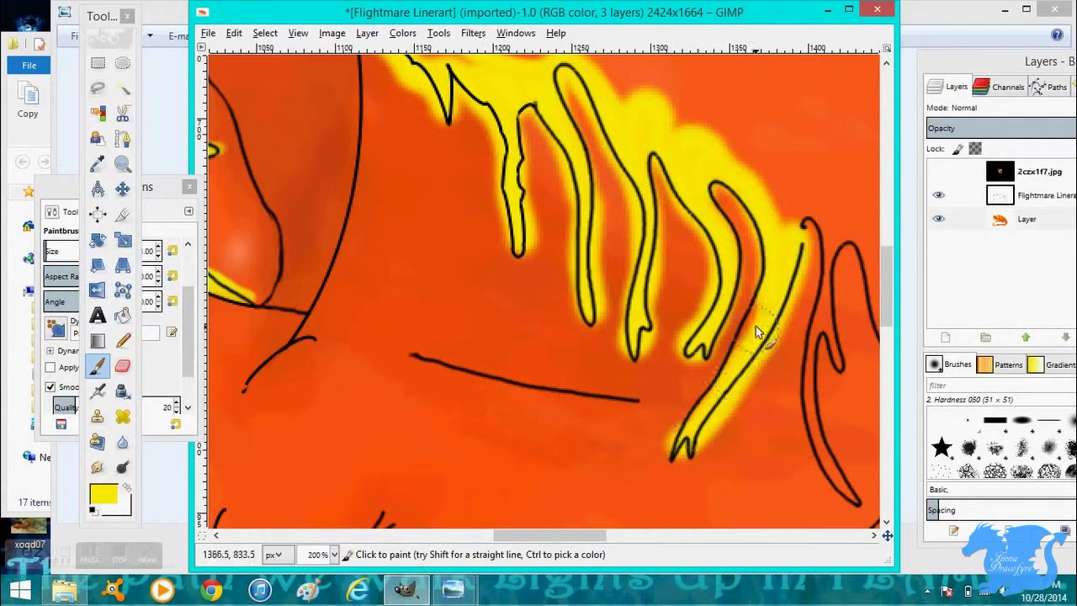
Continue the bright yellow fill through the middle fringe strands of the wing's lower edge
drag(545, 533, 573, 533)
drag(657, 210, 675, 460)
scroll(639, 336, right, 2)
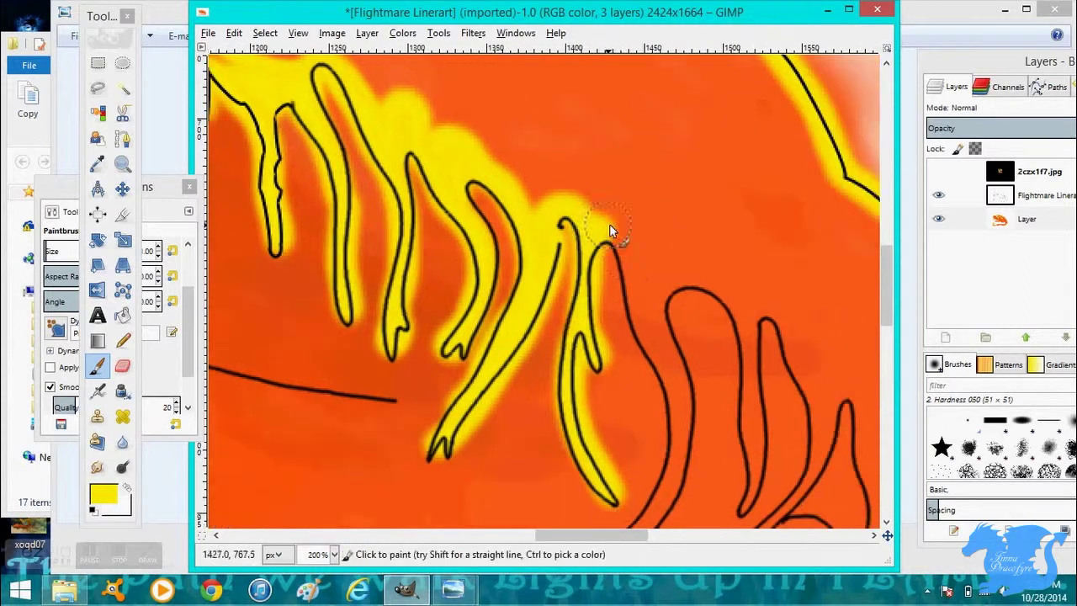
drag(609, 224, 639, 337)
drag(888, 296, 888, 313)
mouse_move(598, 445)
mouse_down()
mouse_move(645, 217)
mouse_move(732, 196)
mouse_move(765, 232)
mouse_move(828, 354)
mouse_up()
scroll(885, 304, down, 5)
scroll(891, 350, right, 4)
scroll(892, 350, up, 3)
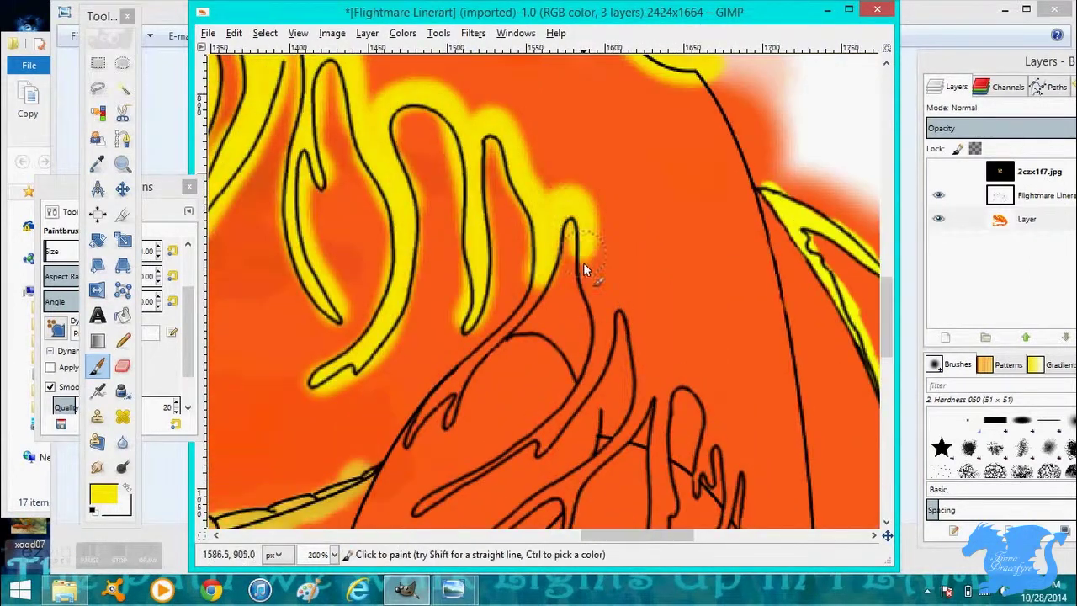
Fill the forked fringe strands overlapping the hind leg in bright yellow
drag(416, 442, 546, 328)
scroll(795, 287, down, 3)
drag(417, 408, 541, 356)
mouse_move(484, 438)
mouse_down()
mouse_move(634, 312)
mouse_move(622, 210)
mouse_up()
drag(547, 438, 568, 402)
mouse_move(661, 301)
mouse_down()
mouse_move(649, 469)
mouse_move(637, 421)
mouse_move(700, 278)
mouse_move(697, 389)
mouse_up()
Fill the last small fringe strands beside the base of the tail in bright yellow
scroll(637, 384, down, 3)
scroll(696, 384, down, 6)
scroll(696, 384, right, 3)
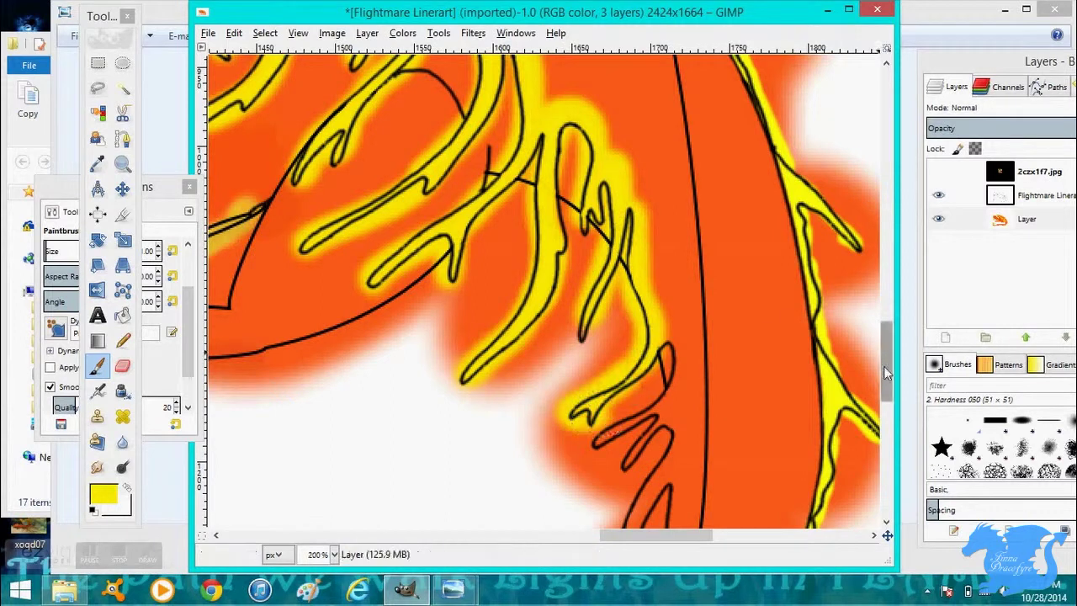
mouse_move(452, 589)
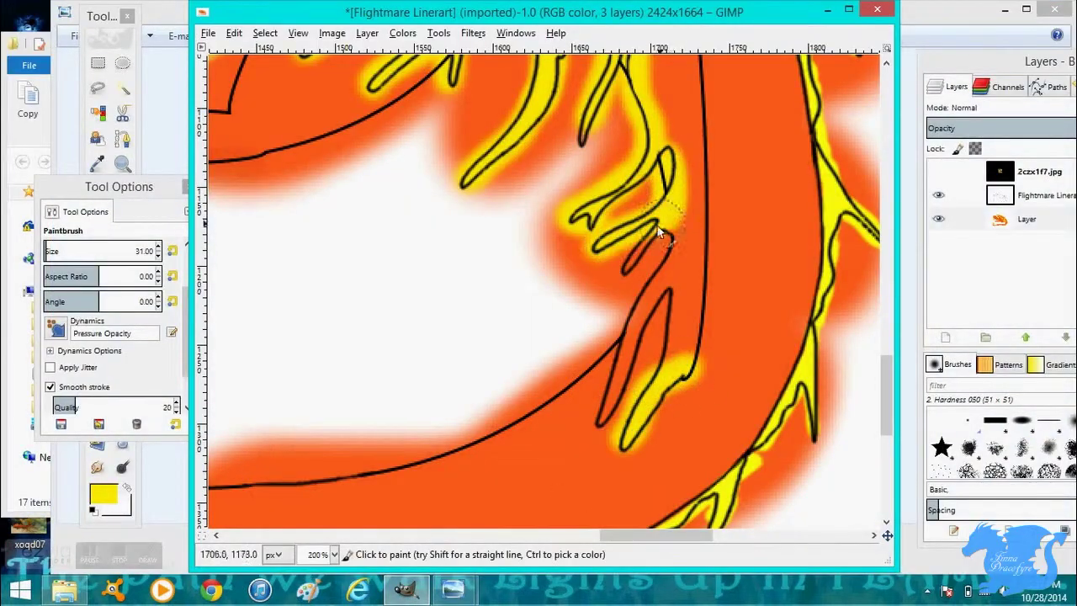
drag(661, 234, 614, 392)
Reduce the brush to size 14 and paint a thin yellow border down the wing's rear edge past the first back spine
scroll(620, 203, up, 10)
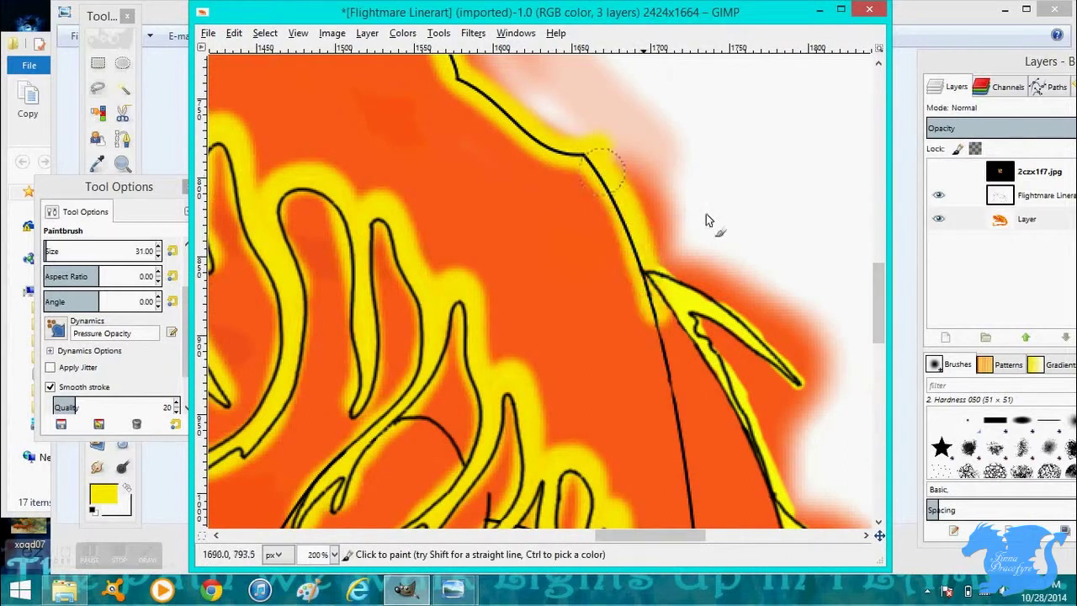
key(bracketleft)
key(bracketleft)
key(bracketleft)
key(bracketleft)
key(bracketleft)
key(bracketleft)
key(bracketleft)
key(bracketleft)
key(bracketleft)
key(bracketleft)
key(bracketleft)
key(bracketleft)
key(bracketleft)
key(bracketleft)
key(bracketleft)
key(bracketleft)
key(bracketleft)
drag(597, 179, 659, 360)
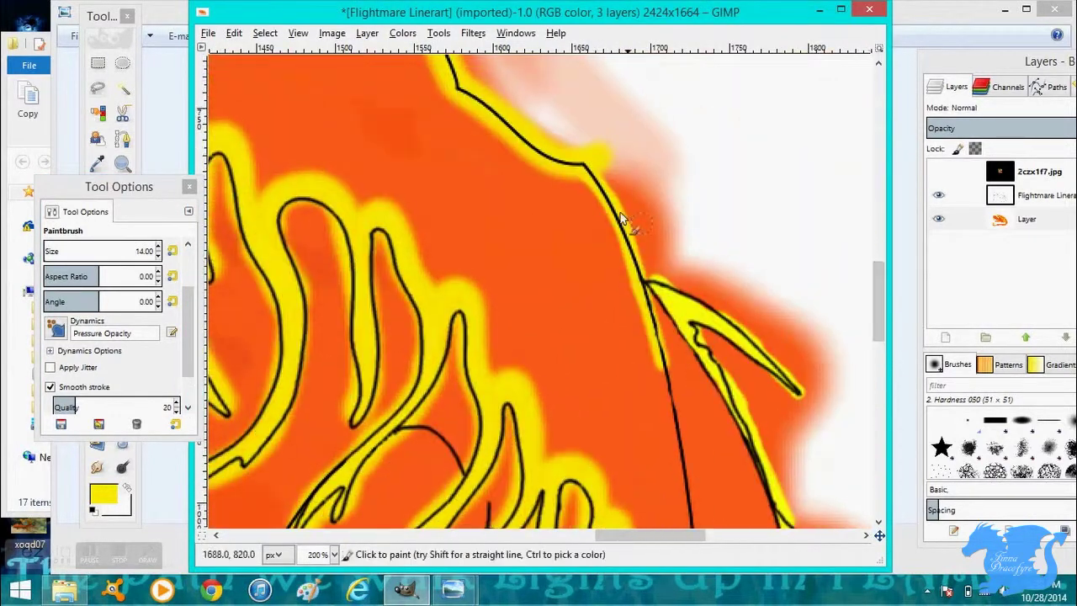
scroll(538, 286, down, 4)
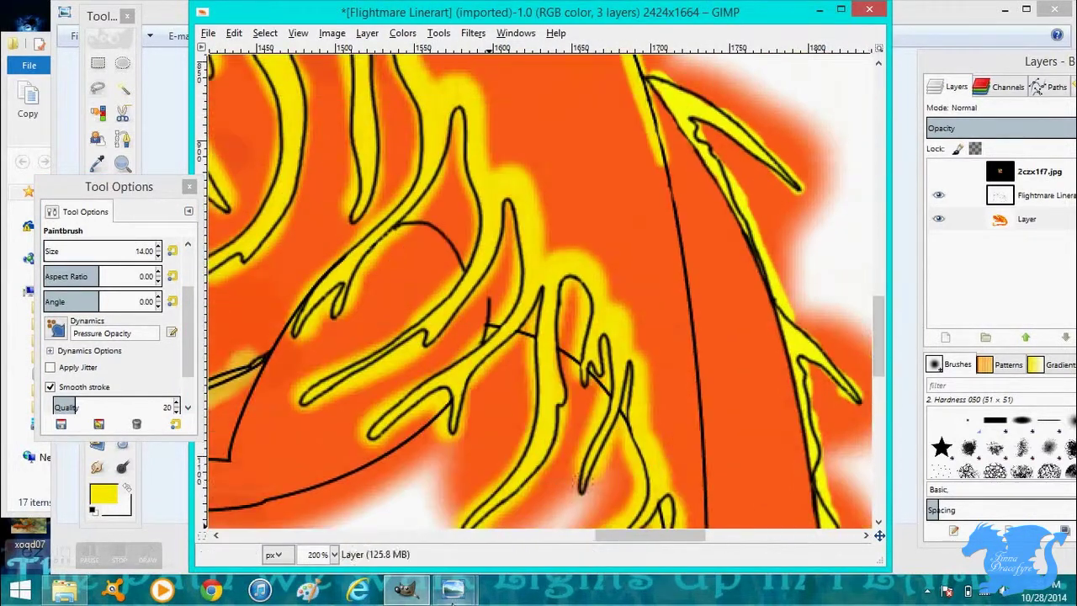
Undo the last edit and add fine yellow veins across the front of the wing membrane with a size 9 brush
scroll(879, 309, up, 10)
scroll(500, 533, left, 12)
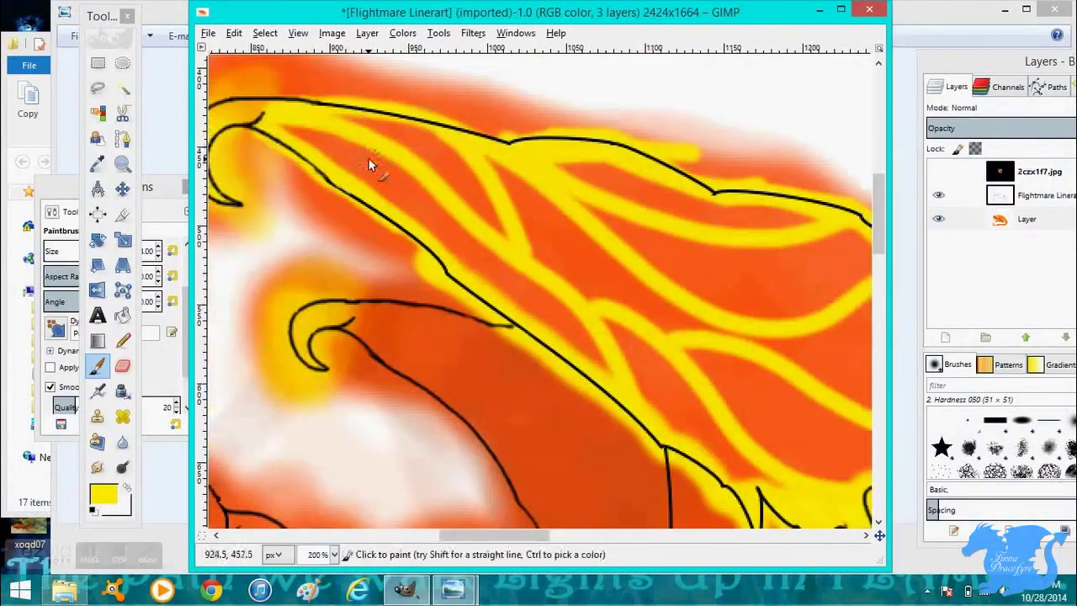
click(234, 33)
click(274, 53)
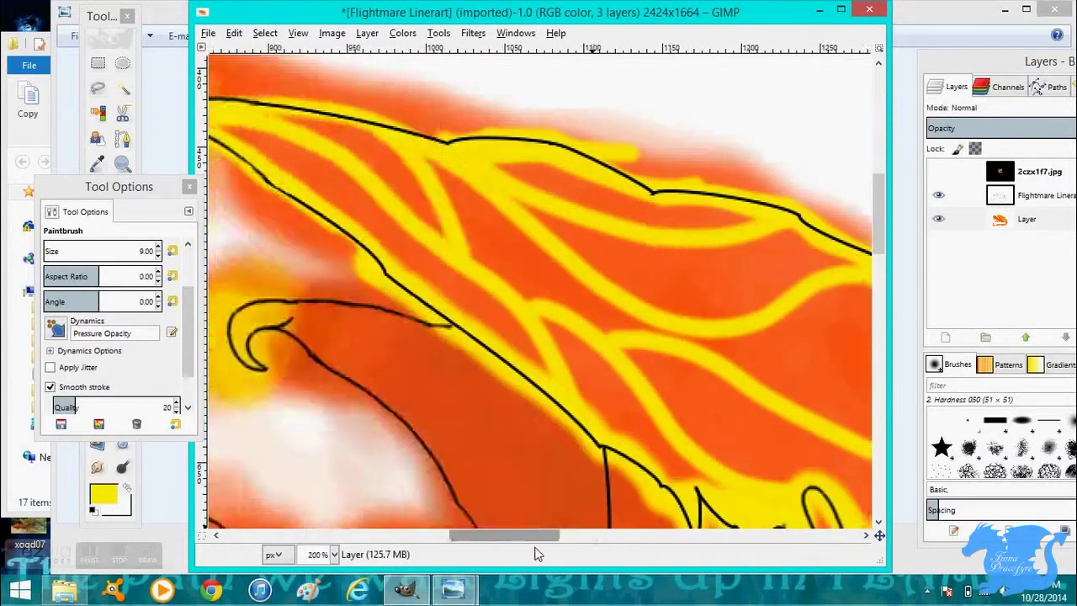
key(shift+ctrl+j)
mouse_move(519, 550)
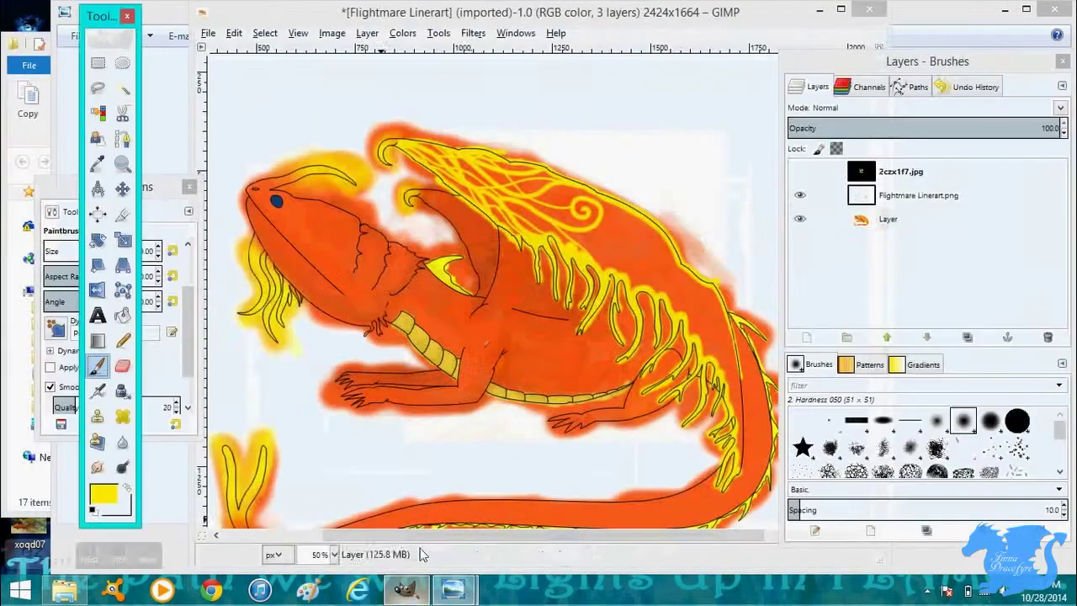
Cover the wing's swirl in sampled orange with a size 94 brush, and paint a new yellow swirl farther back with a size 18 brush
click(107, 260)
ctrl+click(592, 226)
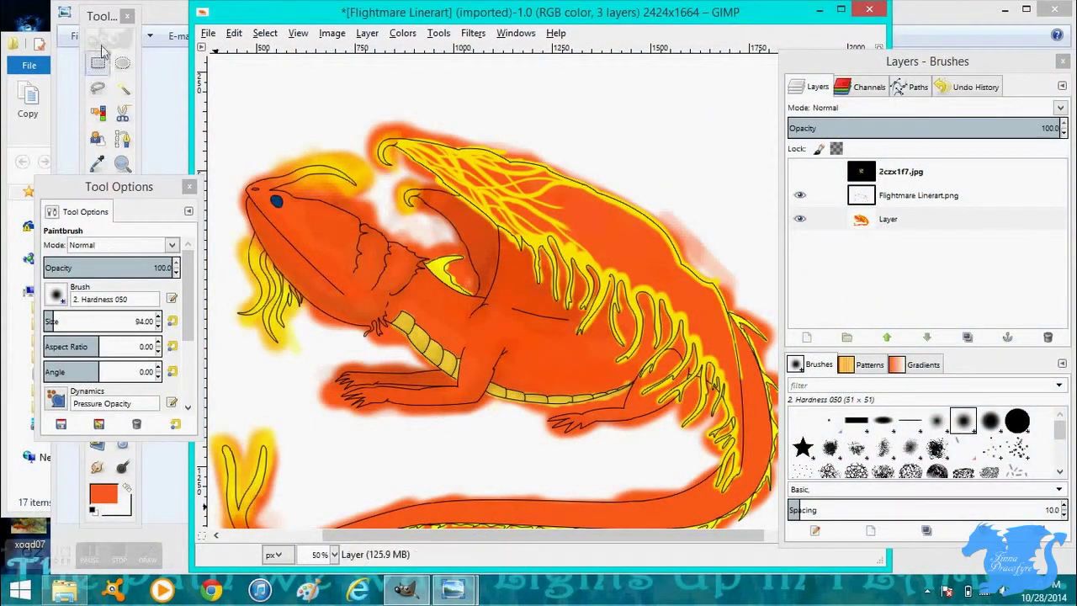
mouse_move(172, 321)
mouse_down()
mouse_move(160, 335)
mouse_move(578, 240)
mouse_up()
drag(655, 236, 669, 282)
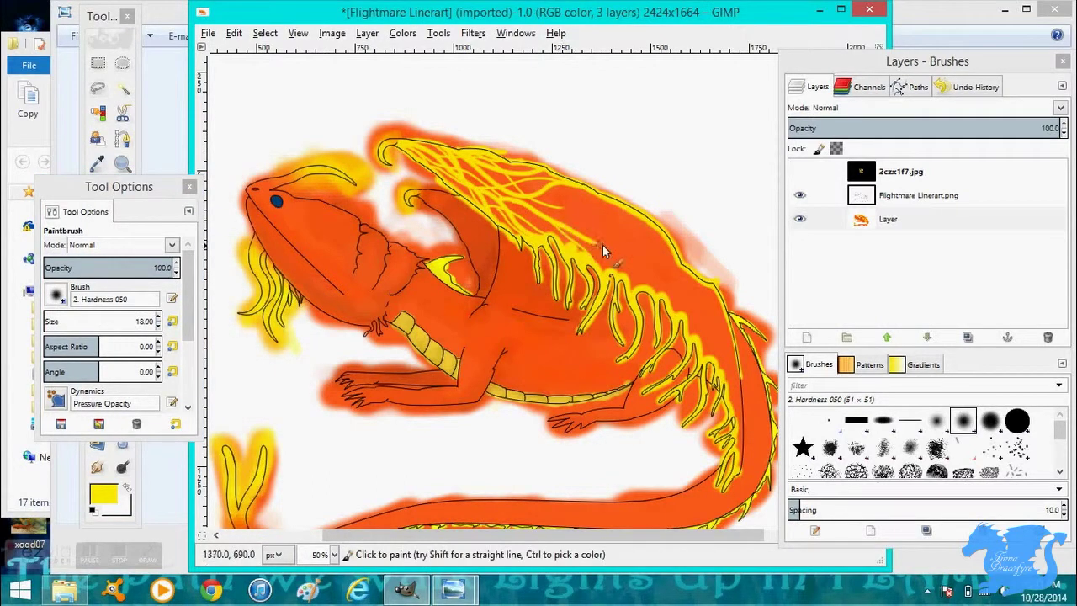
key(alt+e)
key(Return)
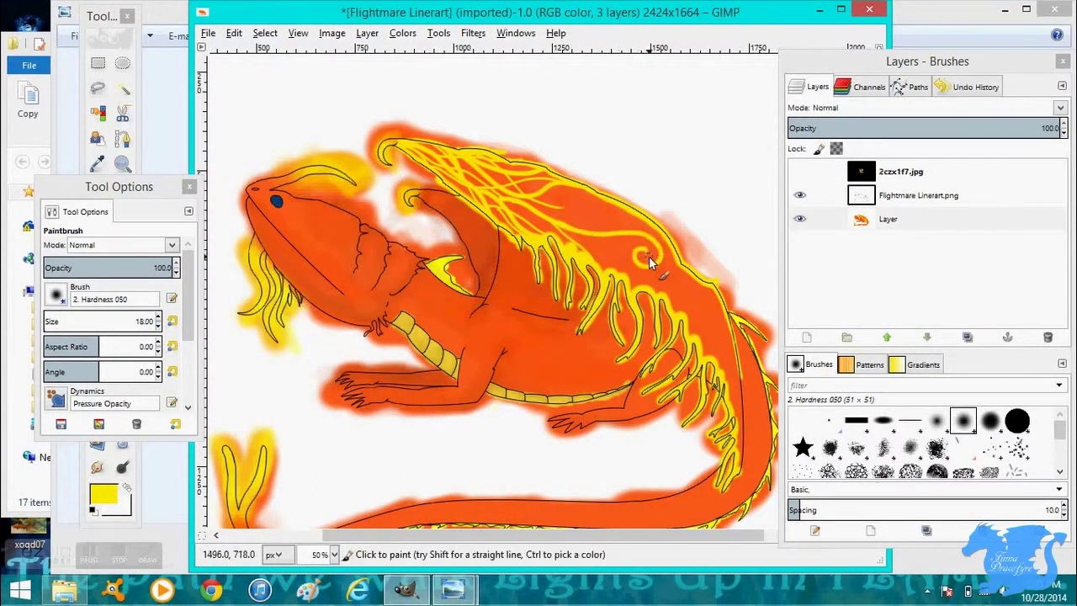
Add finer yellow veins leading toward the new swirl with size 12 and size 9 brushes
drag(159, 335, 632, 225)
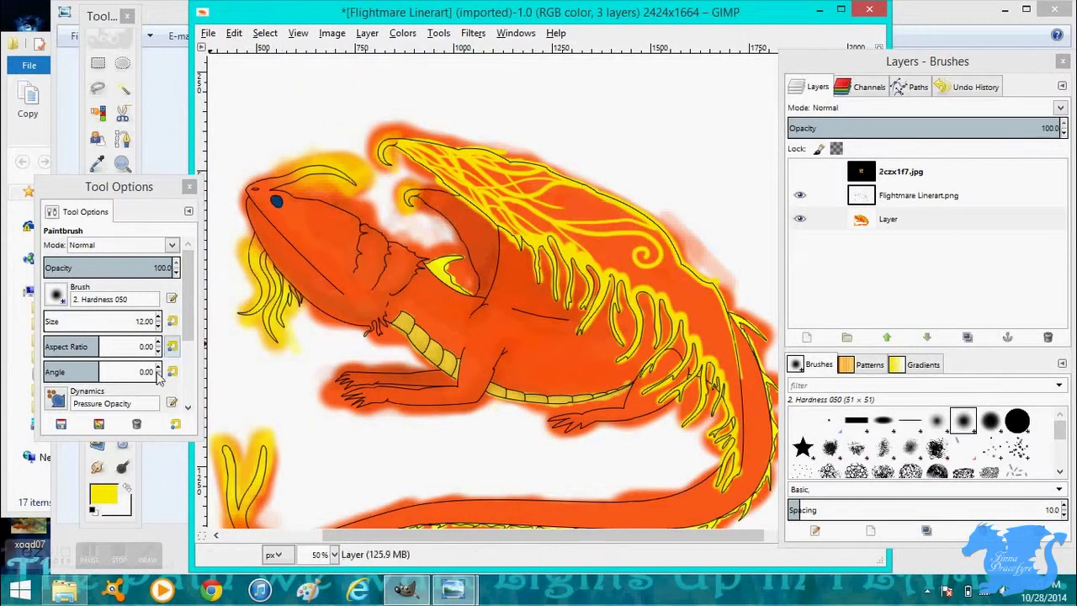
key(bracketleft)
key(bracketleft)
key(bracketleft)
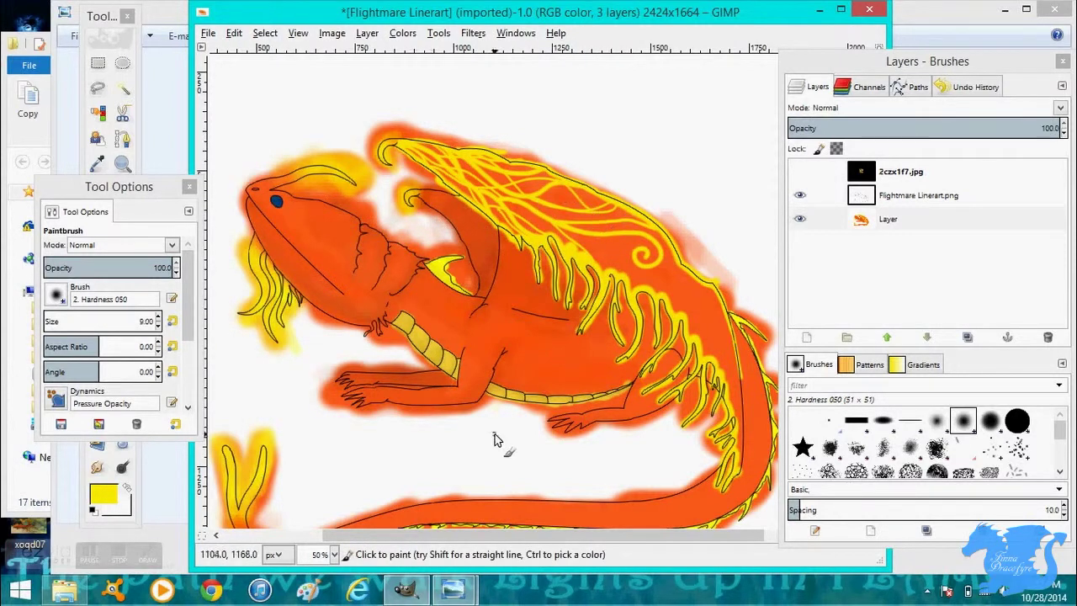
Set the foreground color to dark yellow c8b90d and paint the far wing's edges and veins
click(104, 495)
click(149, 241)
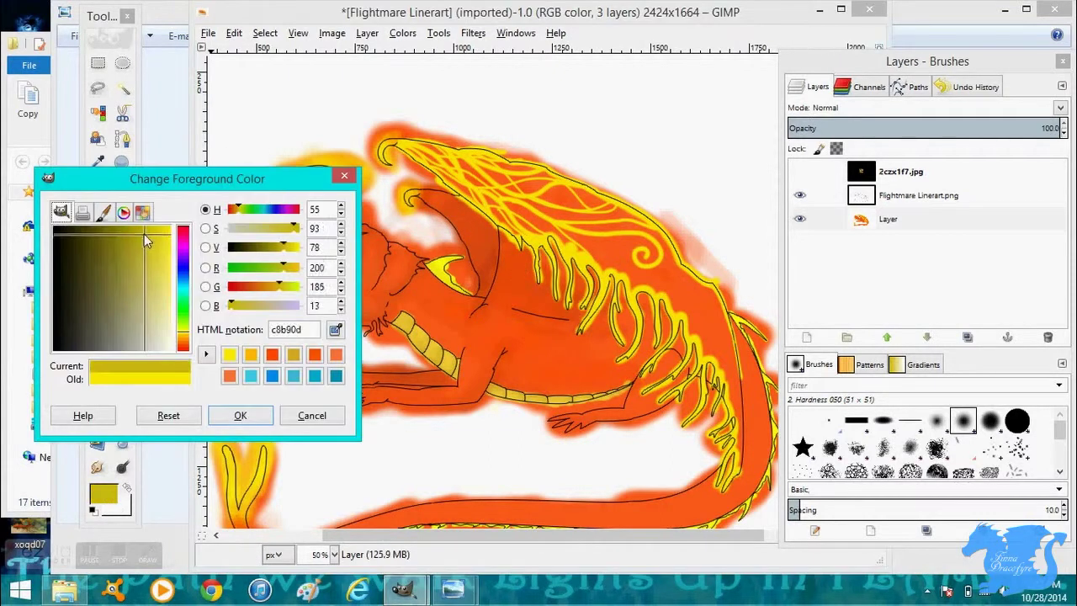
click(228, 413)
mouse_move(453, 589)
mouse_move(495, 536)
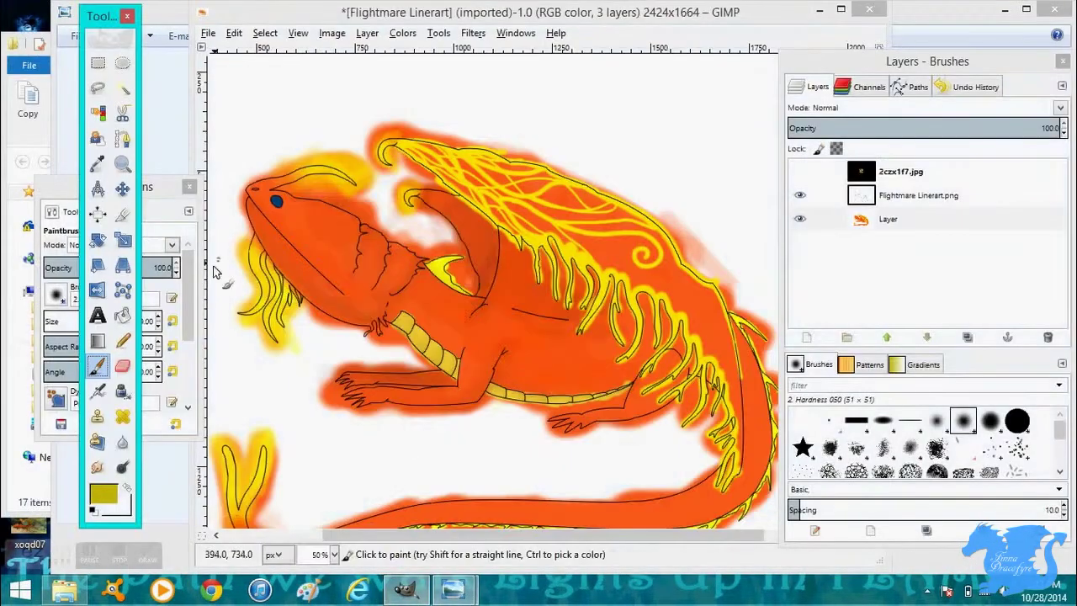
Sample the wing membrane's orange and clean up the upper edge of the yellow fringe from the wing's middle down to the tail
ctrl+click(510, 244)
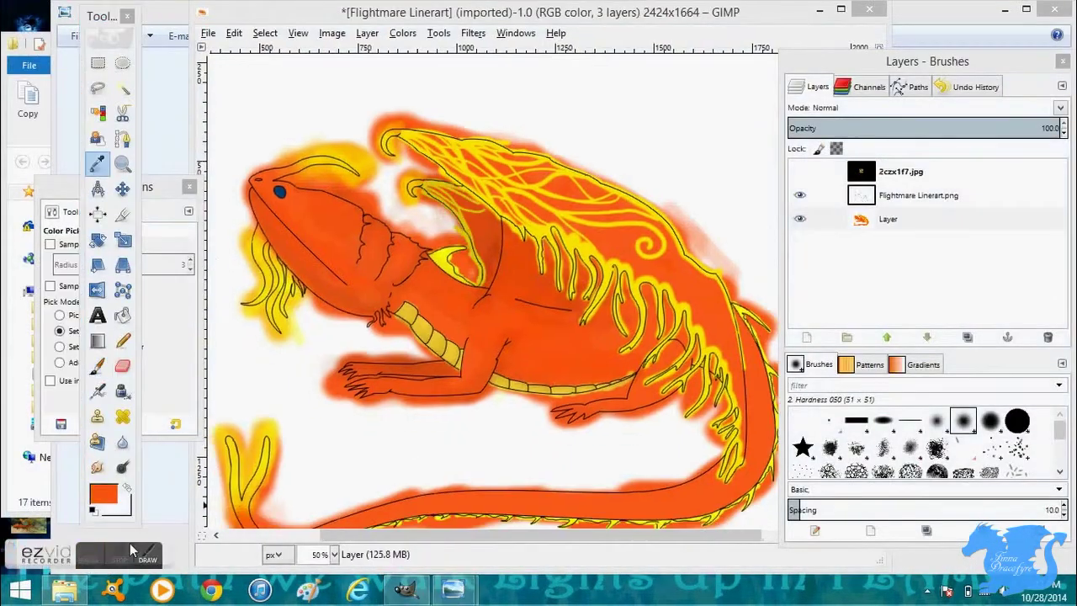
scroll(690, 266, up, 5)
scroll(578, 294, up, 5)
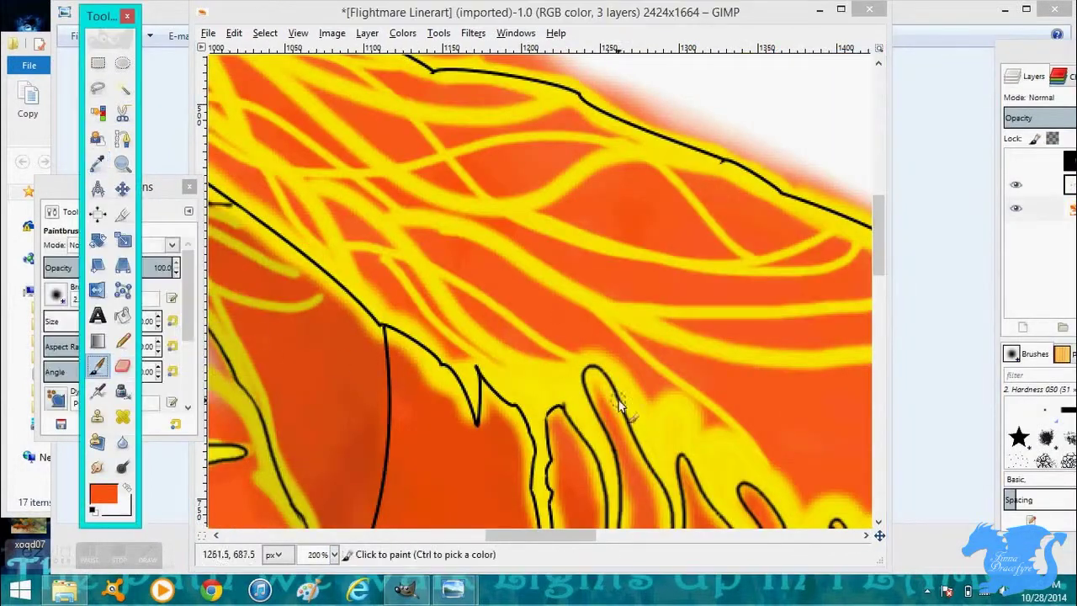
scroll(505, 370, down, 5)
scroll(587, 313, right, 5)
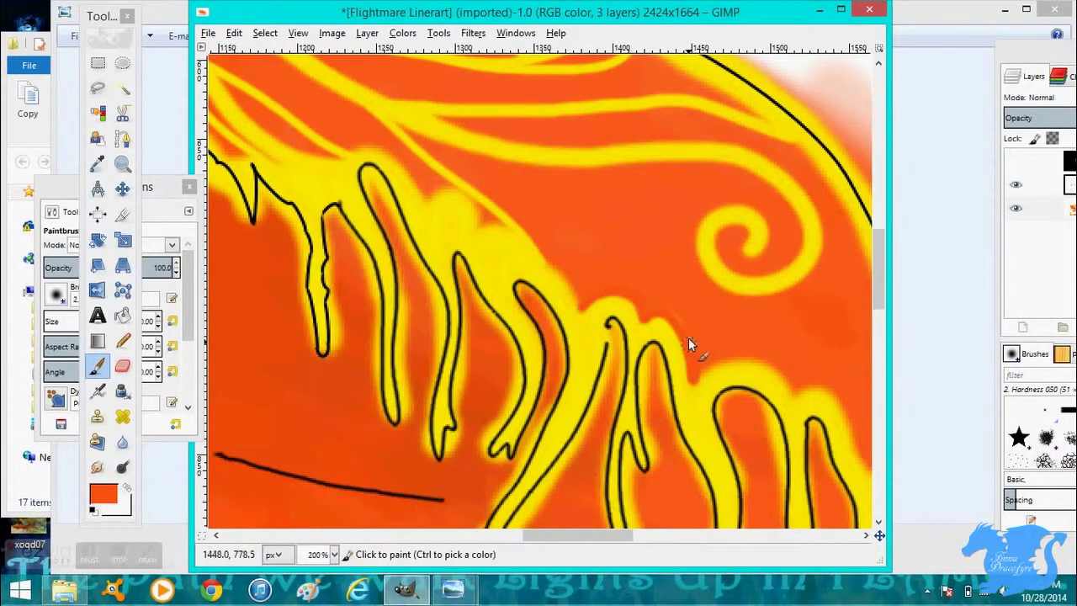
scroll(795, 383, right, 4)
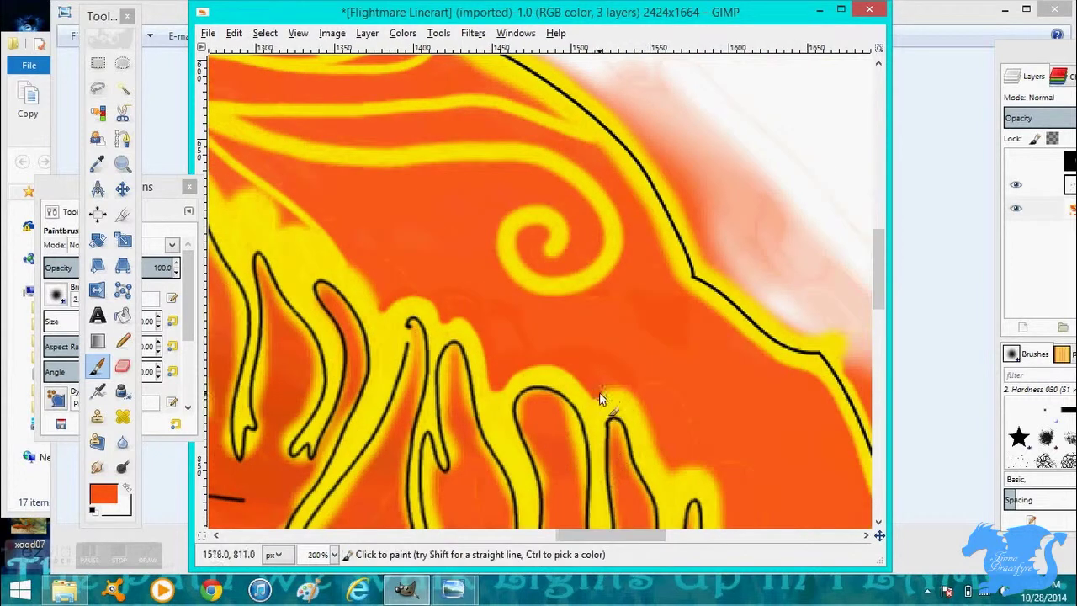
scroll(683, 337, down, 6)
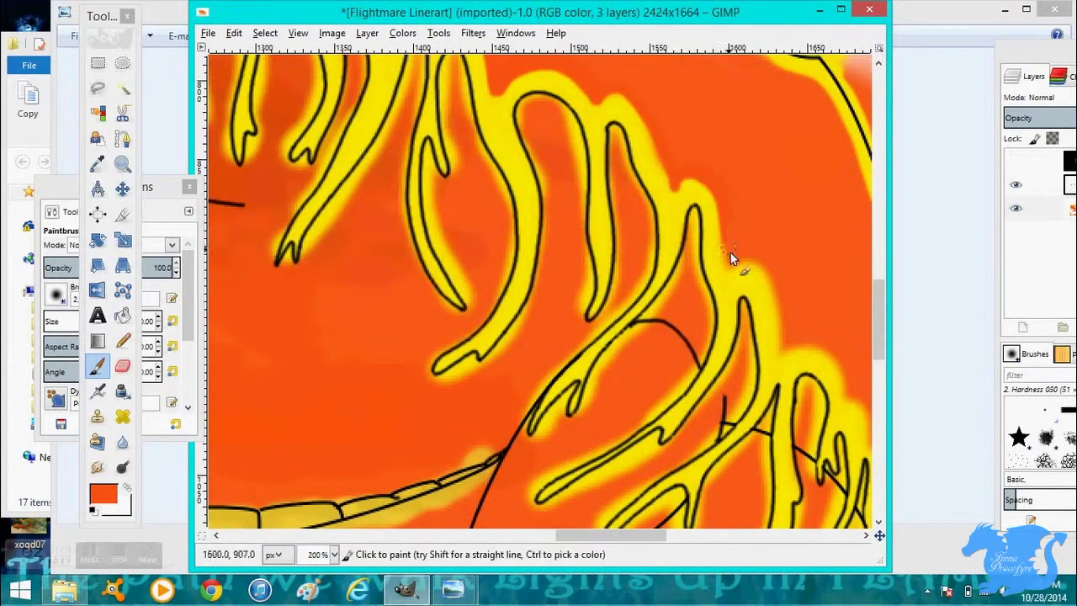
scroll(681, 340, right, 5)
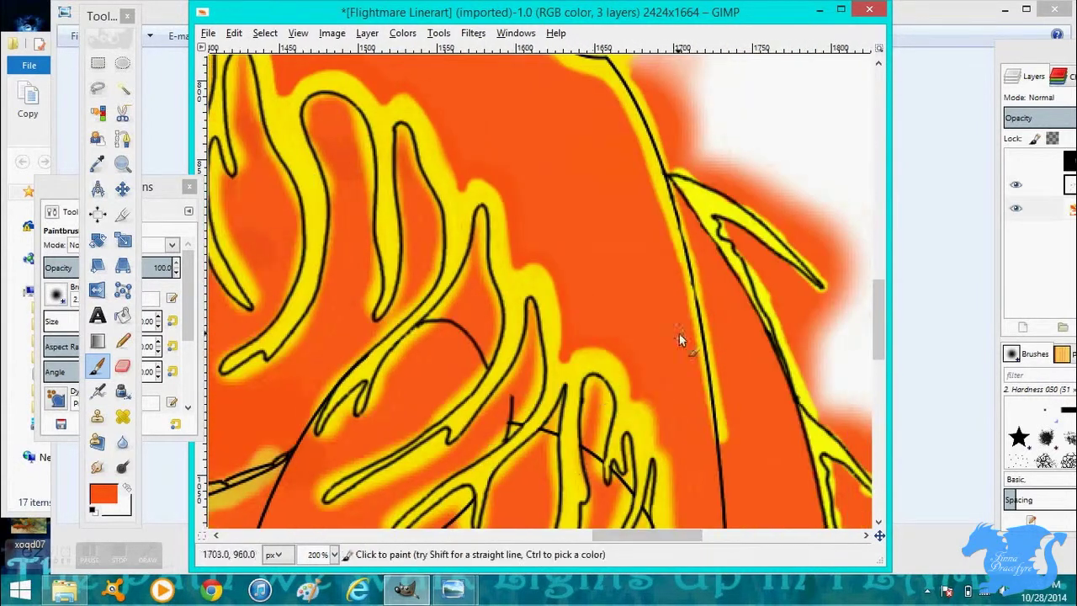
scroll(604, 272, down, 4)
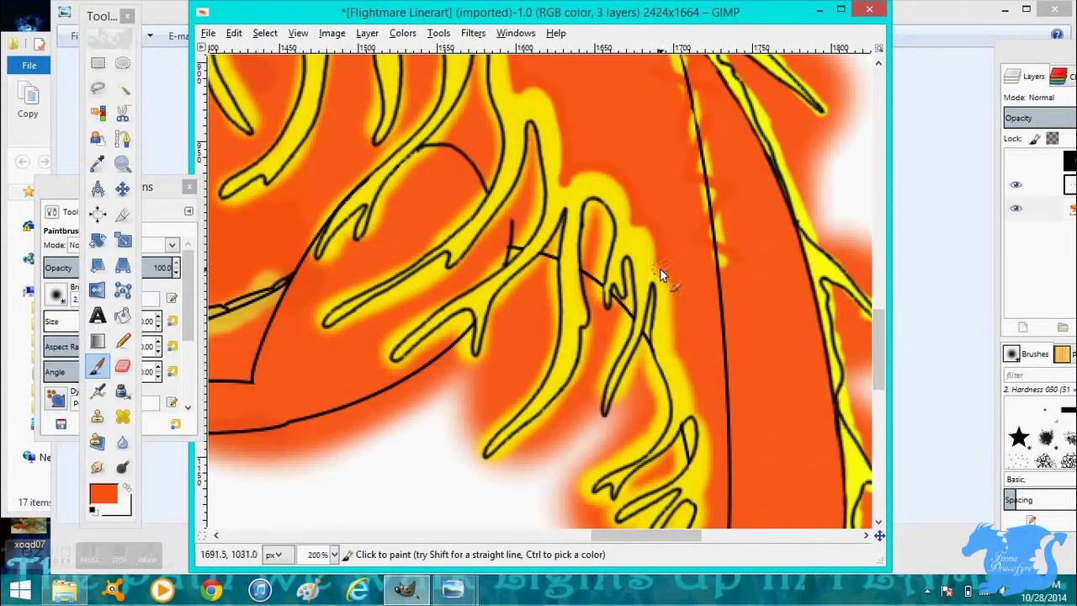
scroll(666, 272, down, 2)
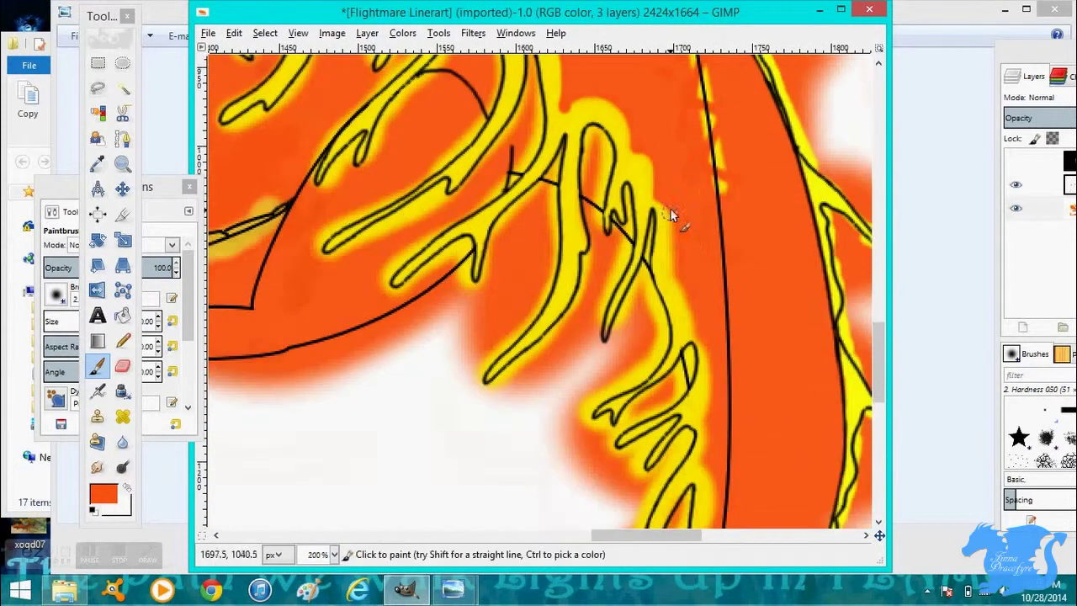
scroll(715, 387, down, 3)
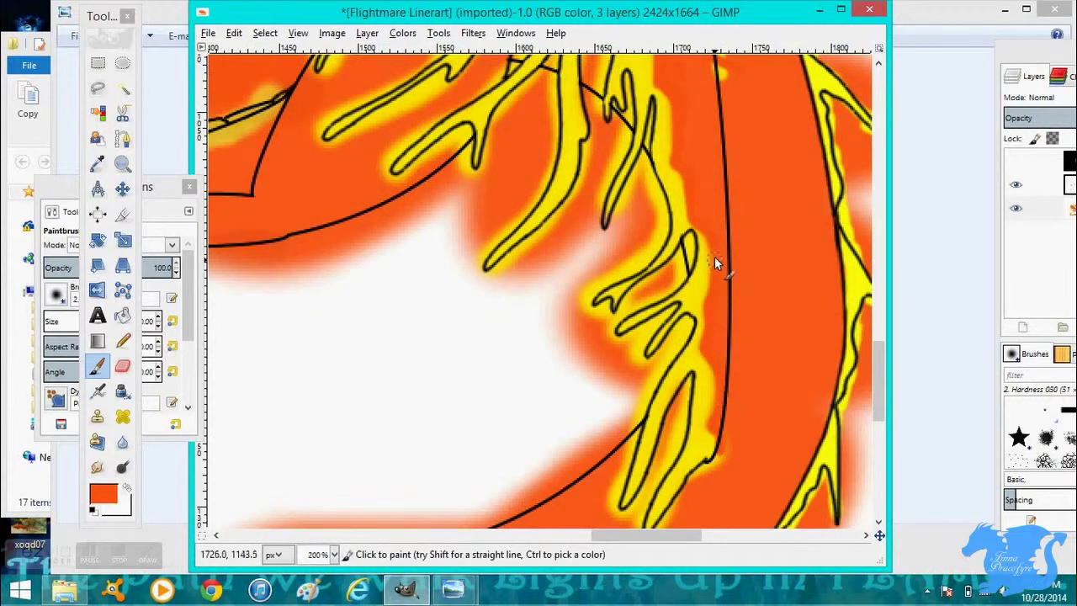
Touch up the front of the wing in orange, trimming yellow overspill between the fringe and the veins
scroll(715, 256, up, 3)
scroll(547, 252, left, 5)
scroll(378, 250, up, 2)
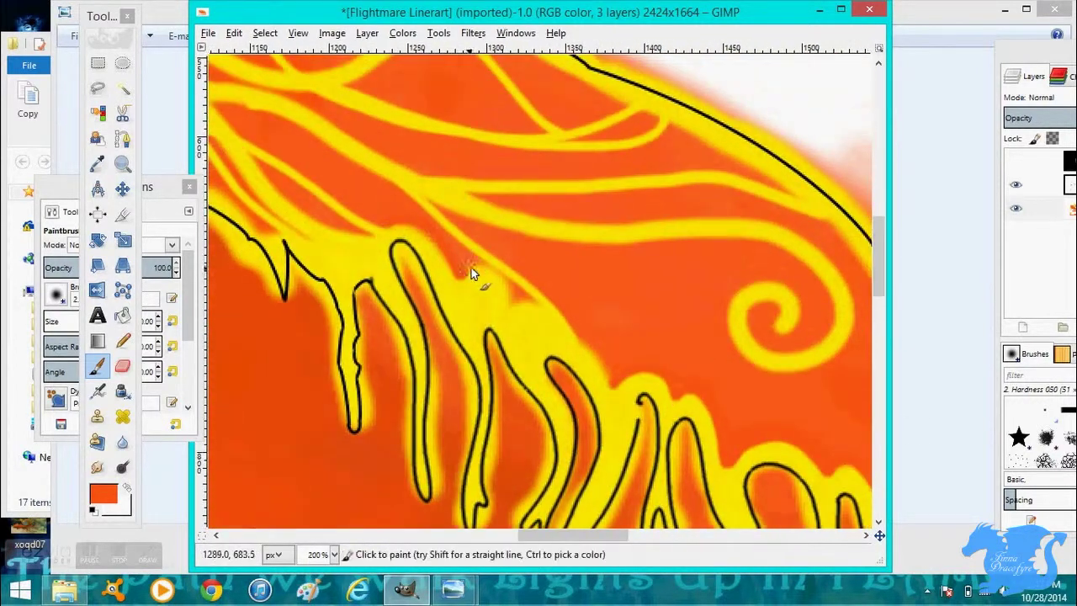
scroll(612, 376, left, 4)
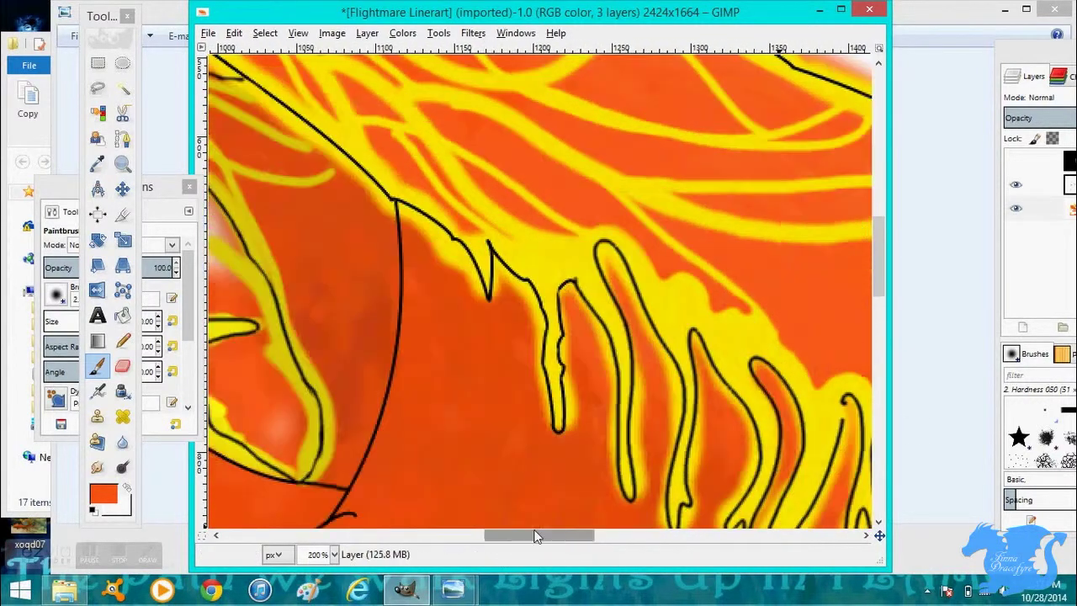
scroll(834, 303, up, 2)
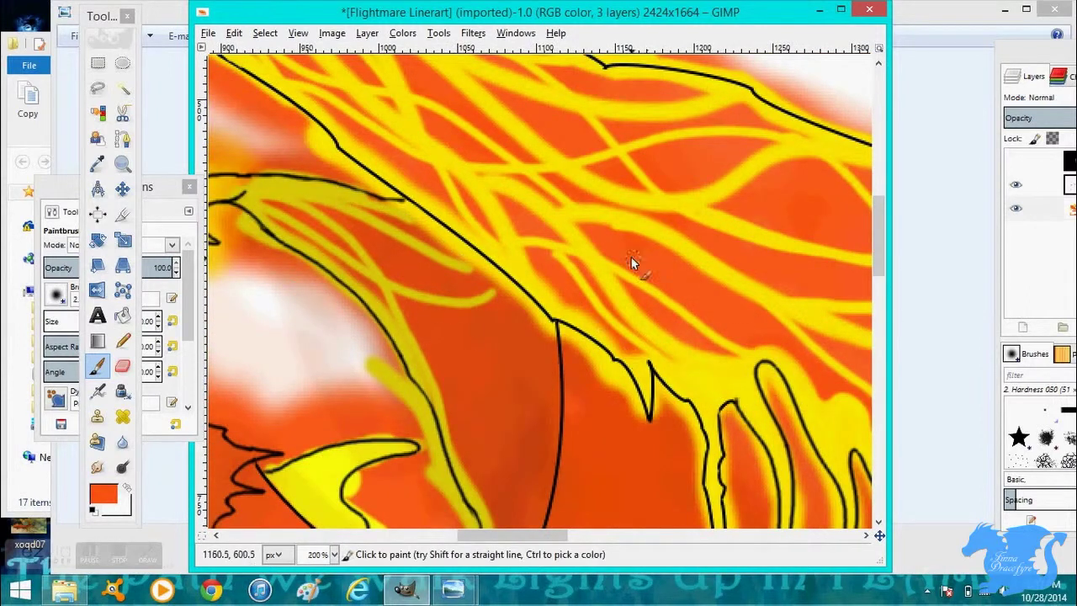
scroll(878, 252, up, 3)
scroll(495, 196, left, 2)
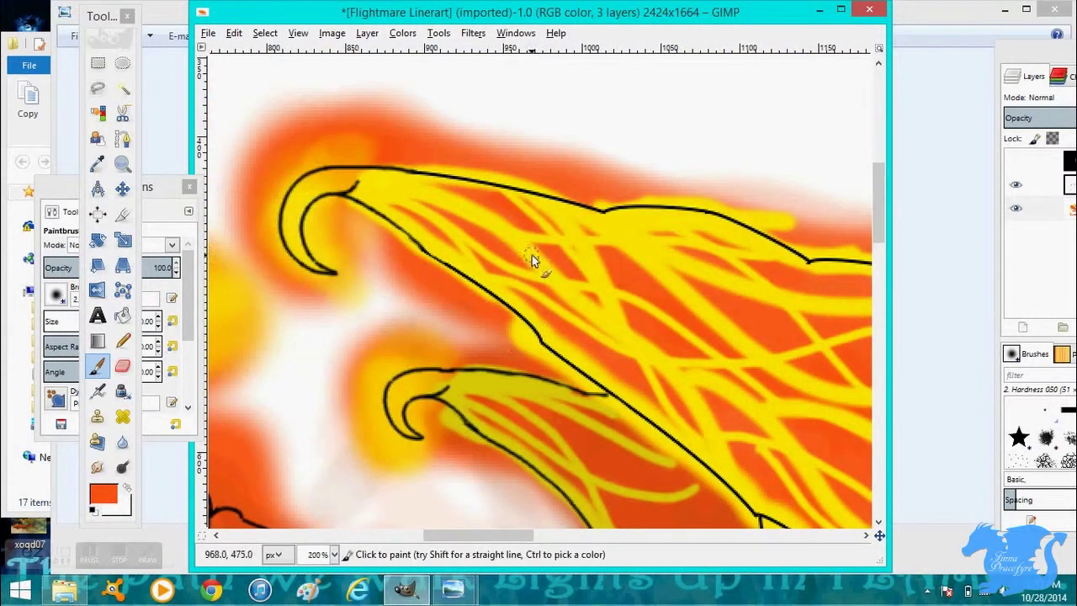
key(minus)
key(minus)
key(minus)
key(minus)
key(minus)
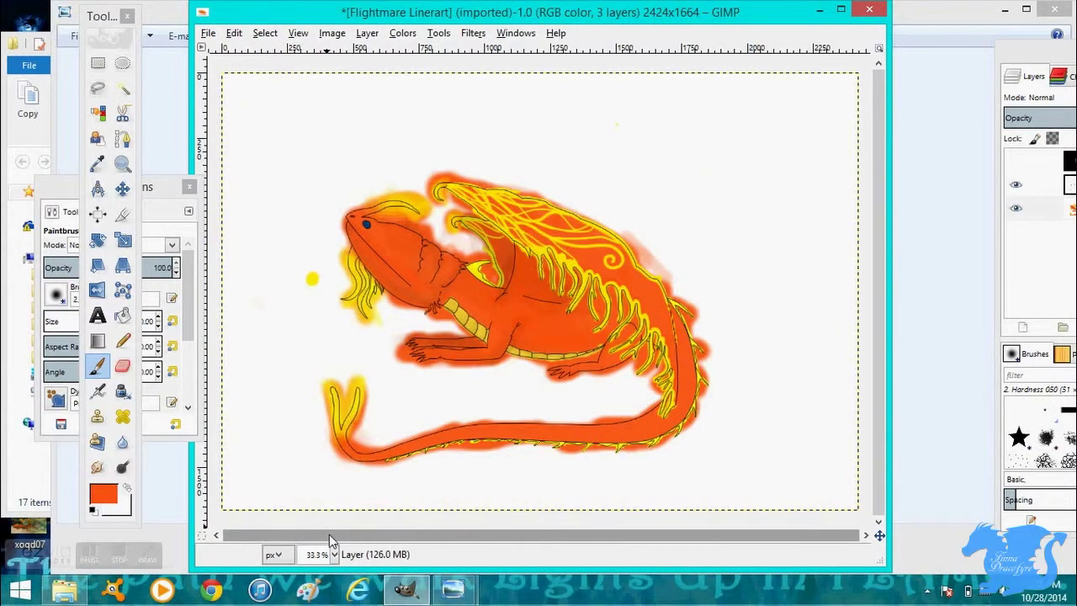
Sample bright cyan as the foreground color and return to the Paintbrush at the dragon's head
key(2)
scroll(539, 286, left, 10)
scroll(538, 286, up, 5)
click(1034, 208)
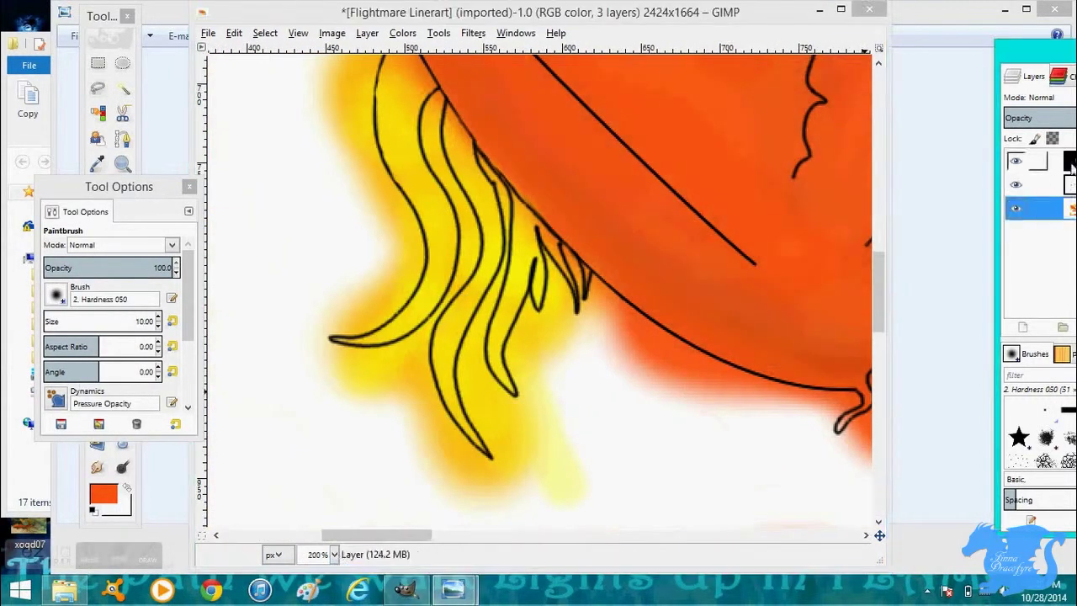
click(98, 164)
mouse_move(384, 535)
mouse_down()
mouse_move(555, 542)
mouse_move(412, 543)
mouse_up()
key(p)
Shade the upper part of the blue eye in cyan with a size 15 brush, lowering the opacity from 16 to 9
click(174, 292)
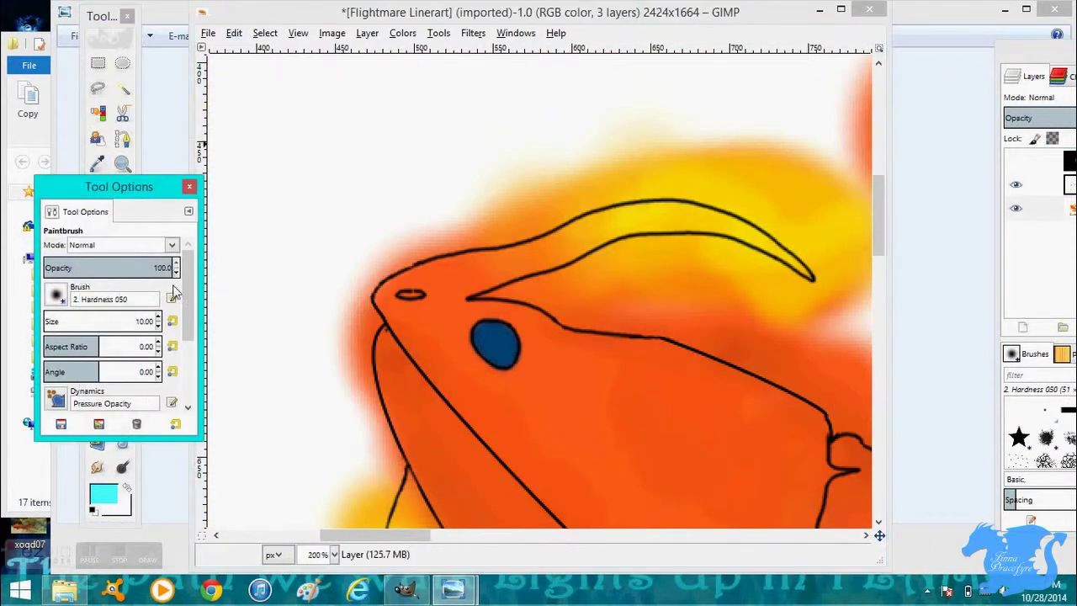
scroll(166, 268, down, 1)
scroll(118, 260, down, 7)
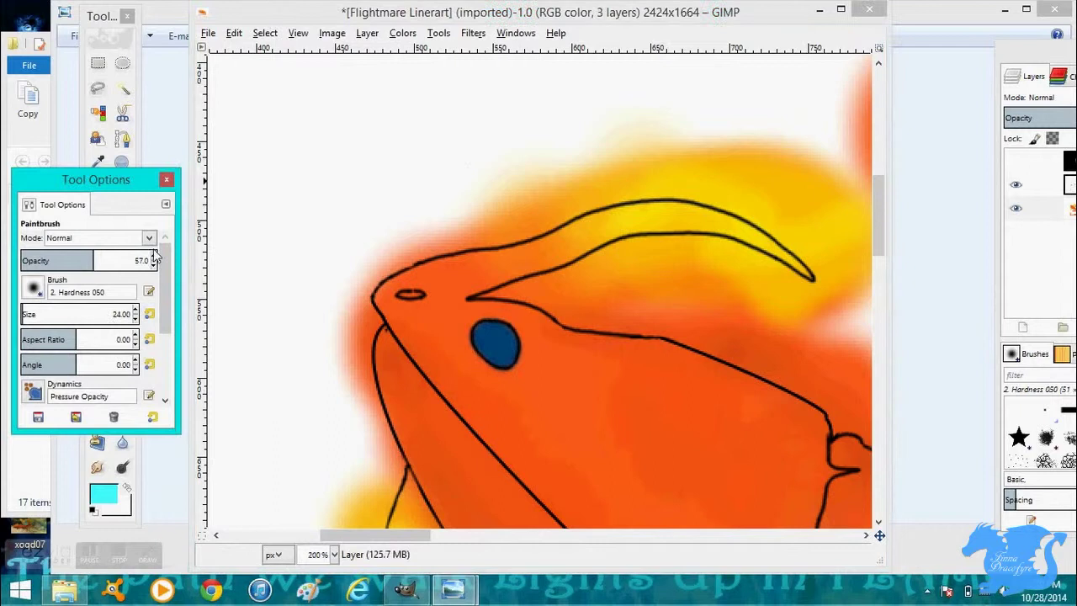
scroll(117, 314, down, 8)
scroll(117, 314, down, 9)
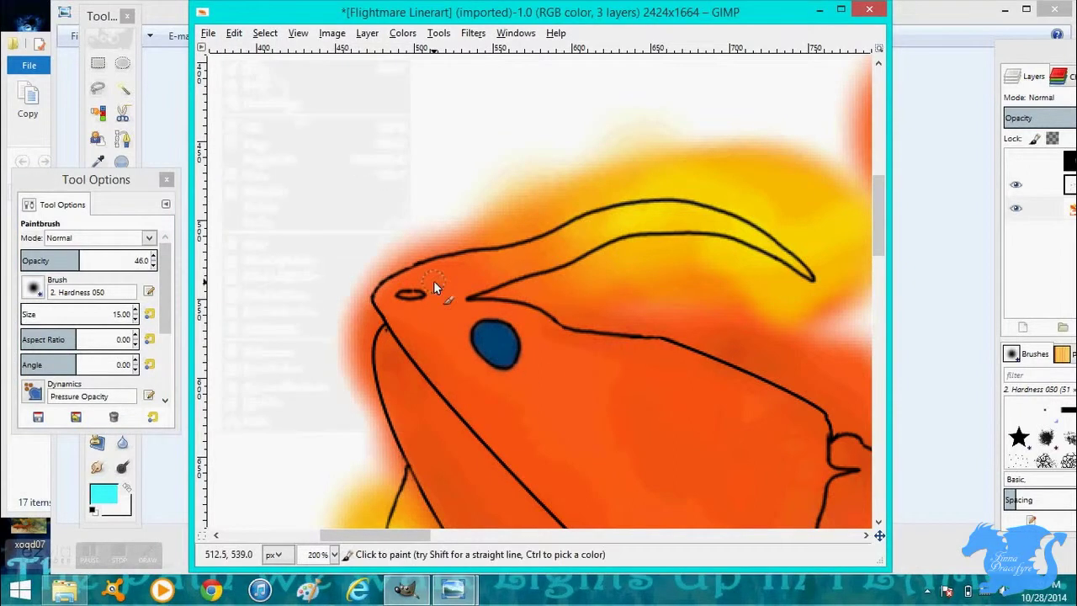
scroll(127, 260, up, 12)
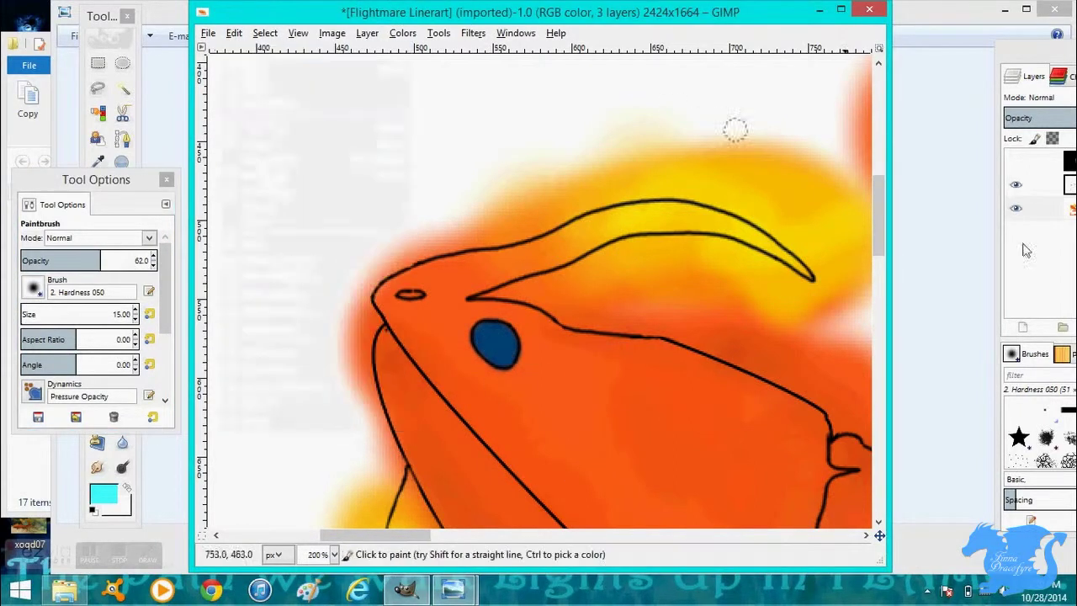
click(334, 554)
click(324, 424)
scroll(126, 260, down, 20)
drag(428, 229, 486, 265)
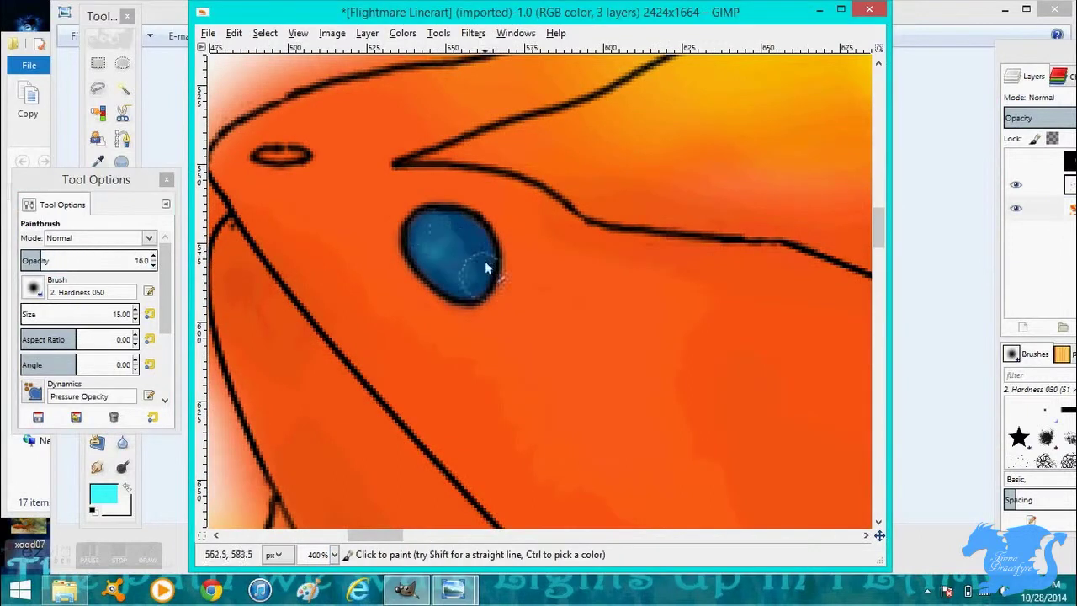
scroll(126, 260, down, 7)
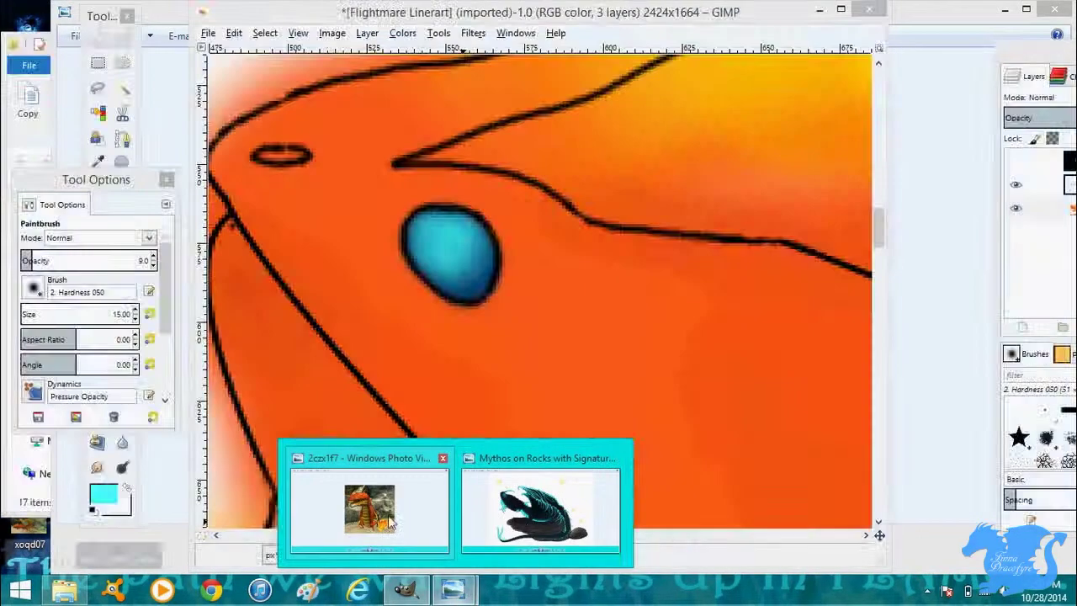
click(58, 202)
drag(416, 245, 471, 228)
Set the foreground color to white and the brush to size 10 for the eye highlight
click(103, 494)
scroll(152, 261, up, 20)
scroll(143, 260, up, 20)
scroll(143, 313, down, 5)
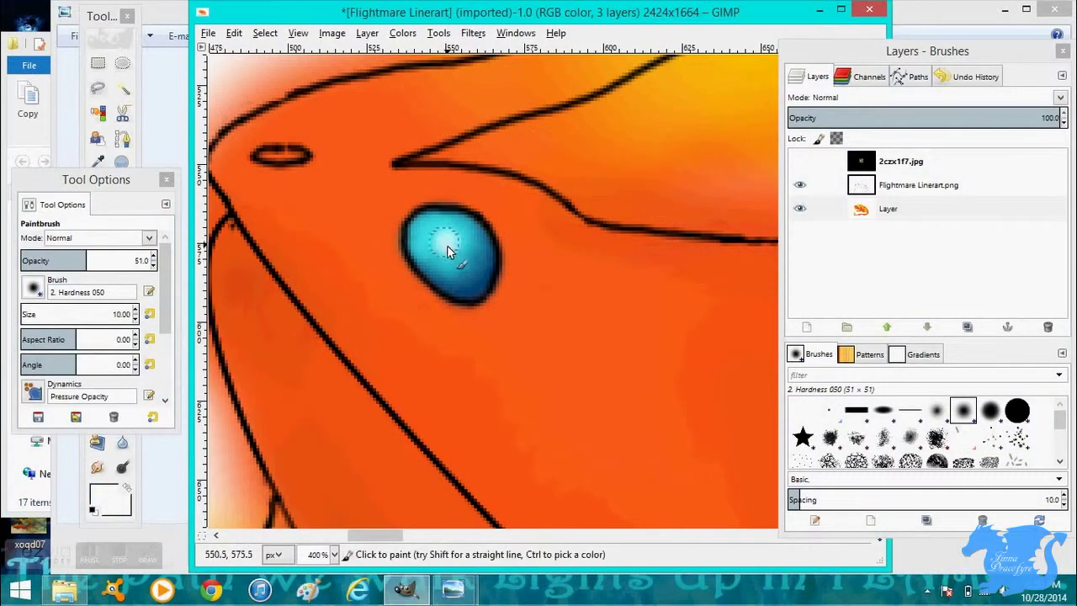
Try a white highlight dab in the eye, check it against the whole dragon, and undo it
click(446, 246)
key(shift+ctrl+j)
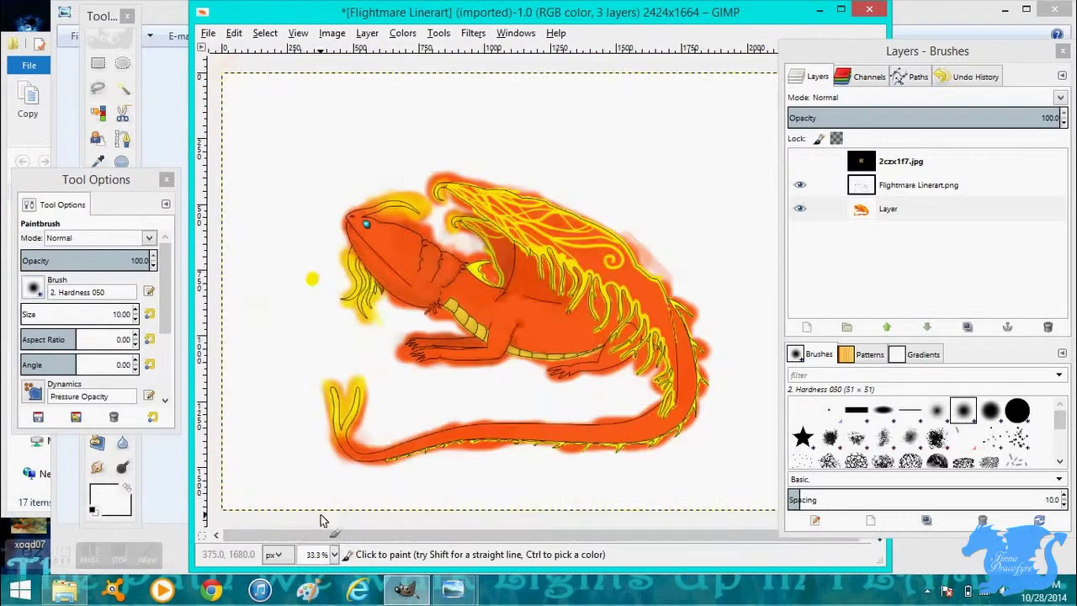
mouse_move(453, 589)
mouse_move(515, 523)
click(234, 33)
click(278, 51)
Try a short white highlight stroke in the upper part of the eye and undo it
key(4)
scroll(370, 532, left, 20)
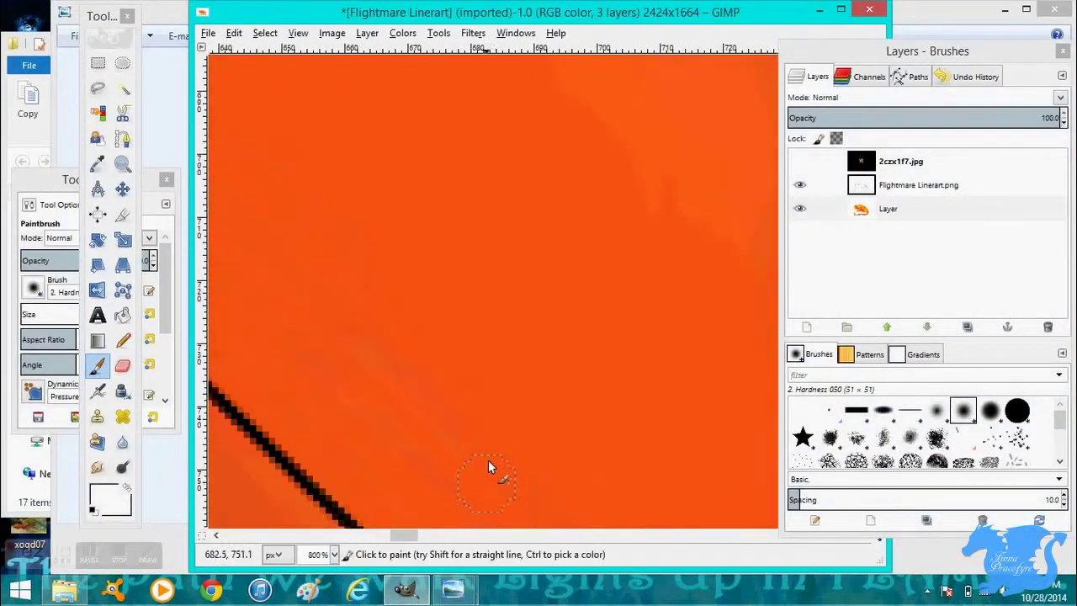
scroll(417, 202, up, 3)
scroll(417, 202, left, 3)
drag(402, 211, 416, 217)
scroll(319, 336, up, 3)
scroll(320, 336, left, 2)
key(ctrl+z)
Try white highlight dabs in the eye with different brush sizes, starting from size 13, and undo each one
click(135, 314)
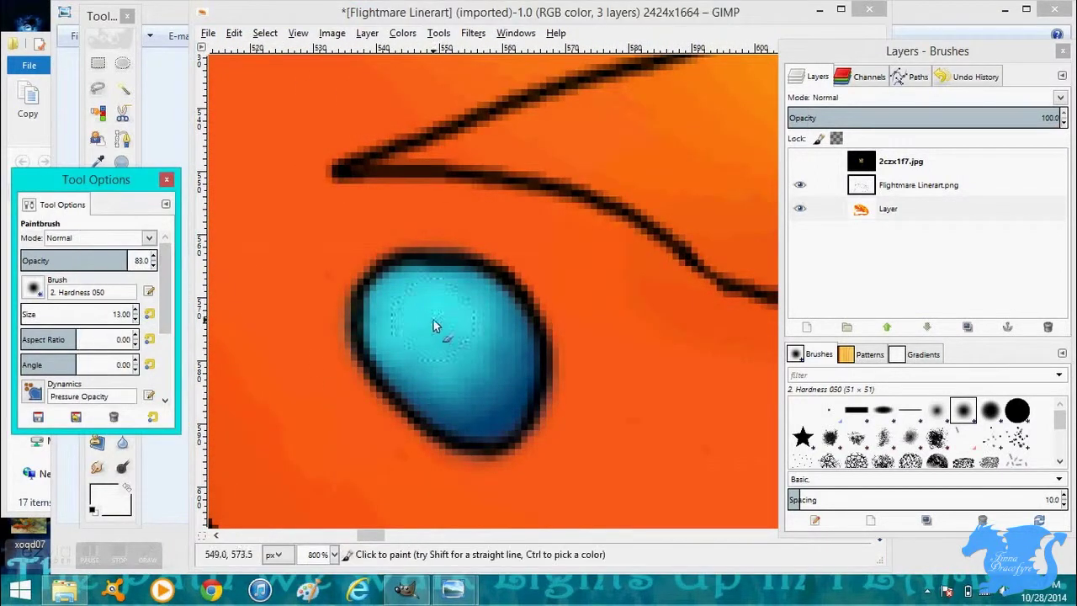
click(425, 317)
key(ctrl+z)
click(127, 314)
click(384, 300)
key(ctrl+z)
Paint a round white highlight in the upper part of the eye with a size 10 brush at 100 opacity
click(127, 314)
click(425, 323)
click(118, 314)
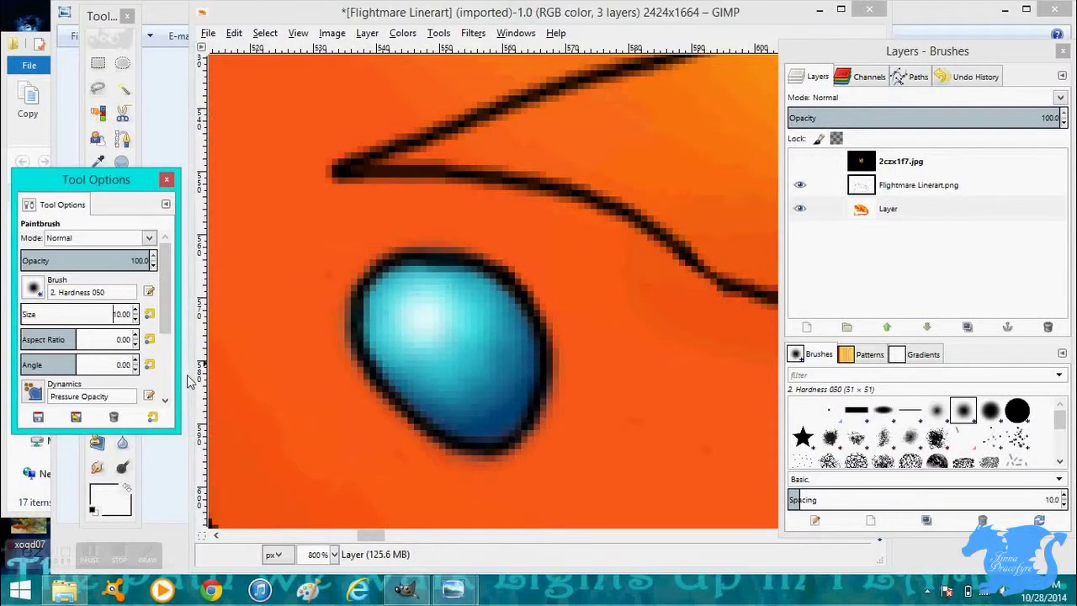
drag(425, 319, 407, 326)
click(234, 32)
click(335, 555)
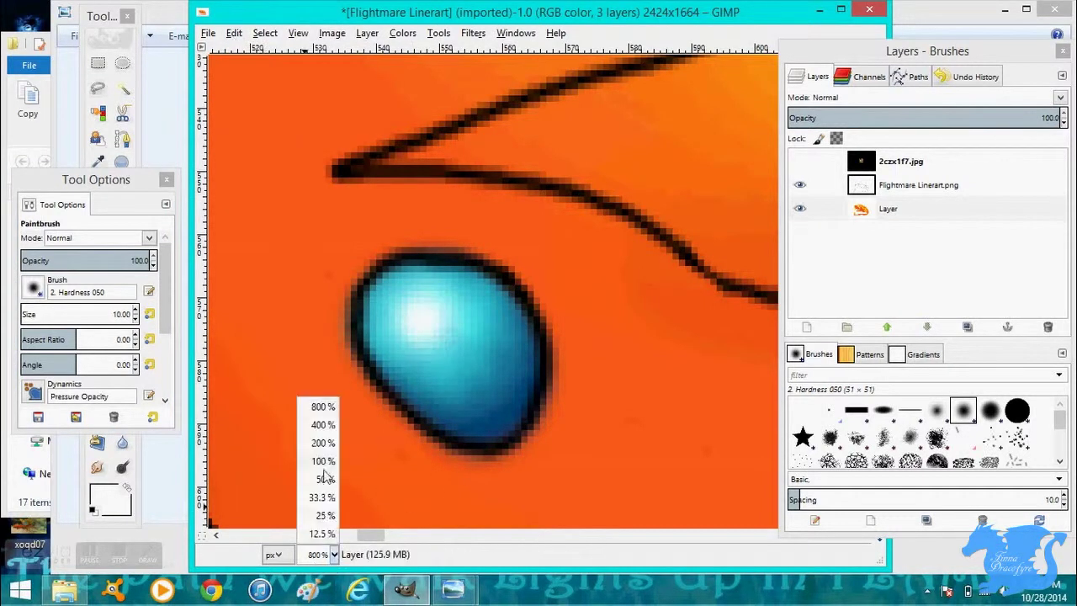
click(323, 454)
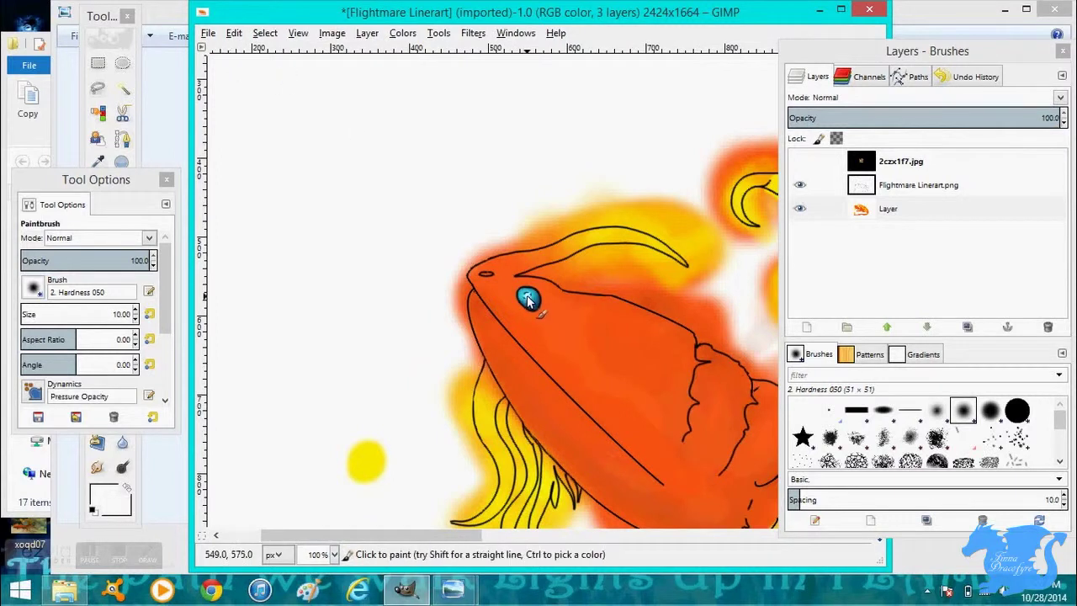
Shade the eye's lower edge in dark blue 006594 with a size 9 brush at 16 opacity
scroll(529, 300, right, 2)
click(233, 33)
click(133, 260)
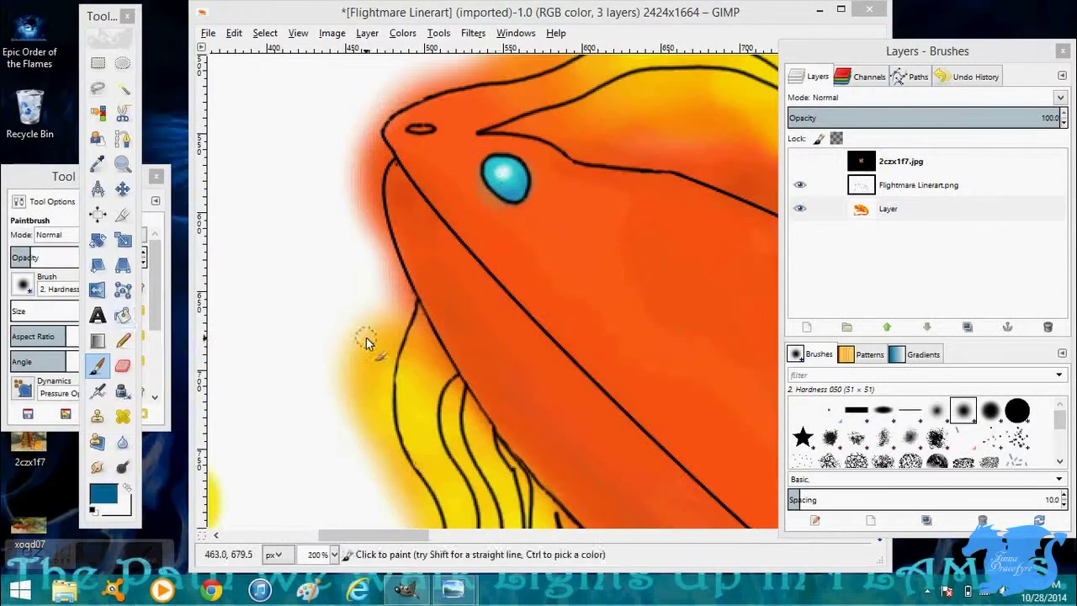
click(63, 176)
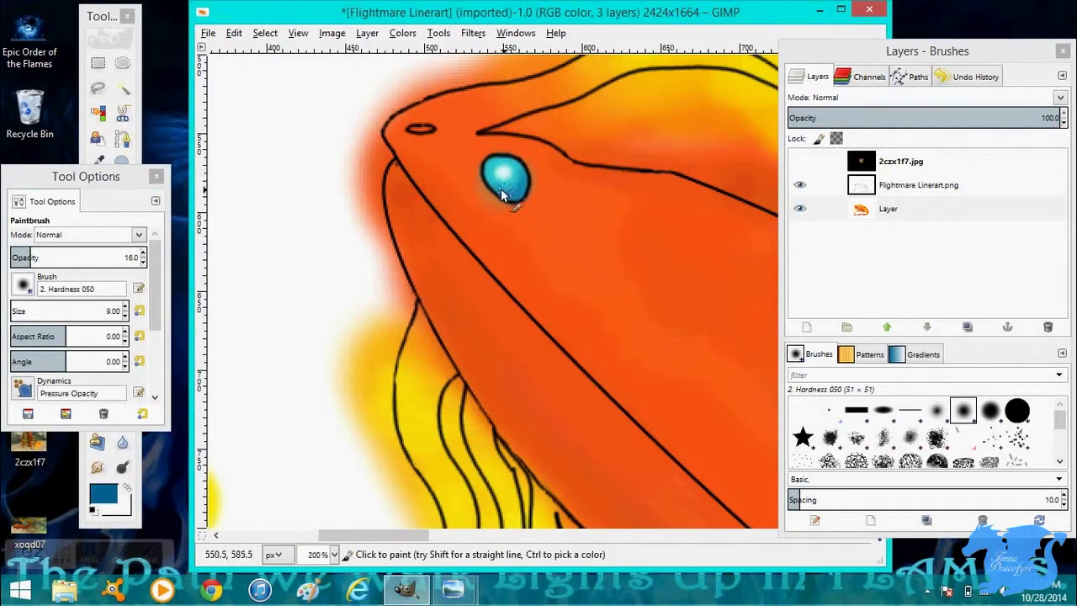
scroll(502, 195, up, 4)
scroll(490, 352, up, 2)
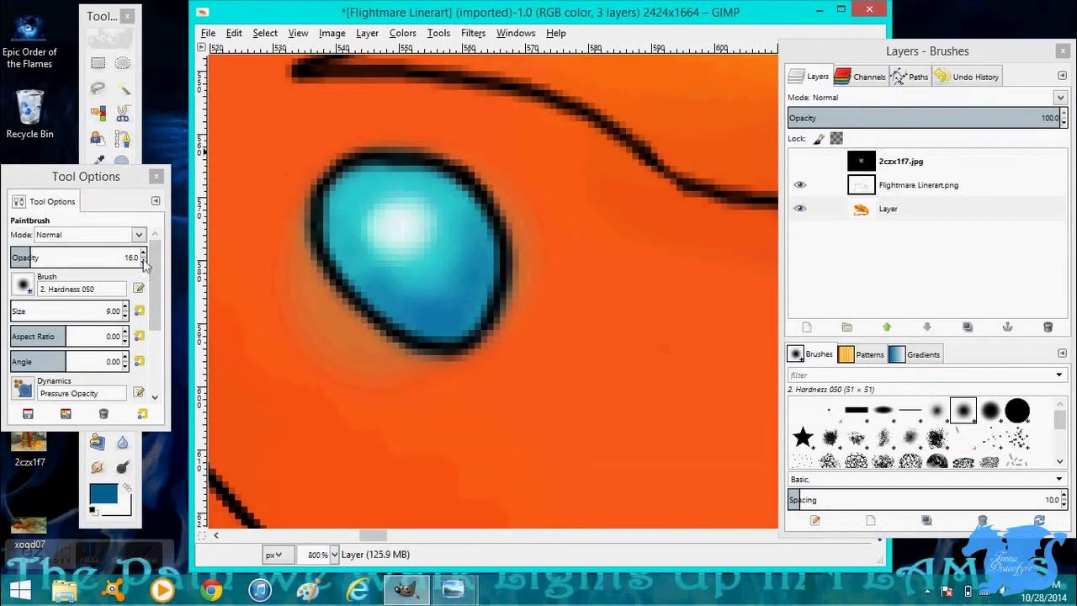
Refine the eye's lower shading in dark blue with a size 1 brush at 100 and 51 opacity
click(139, 257)
click(125, 316)
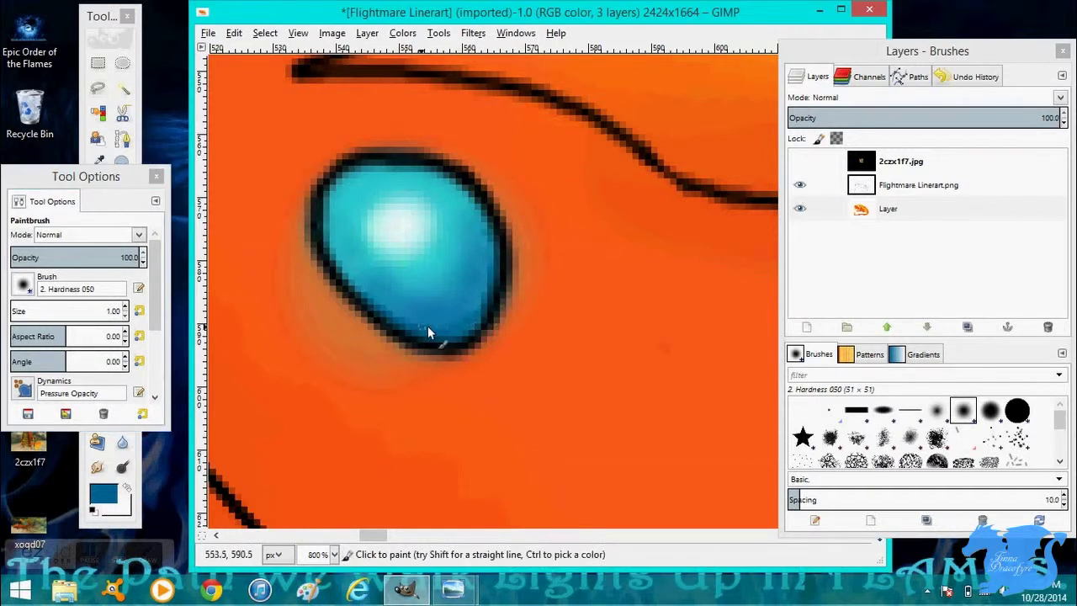
click(76, 257)
click(334, 554)
click(290, 521)
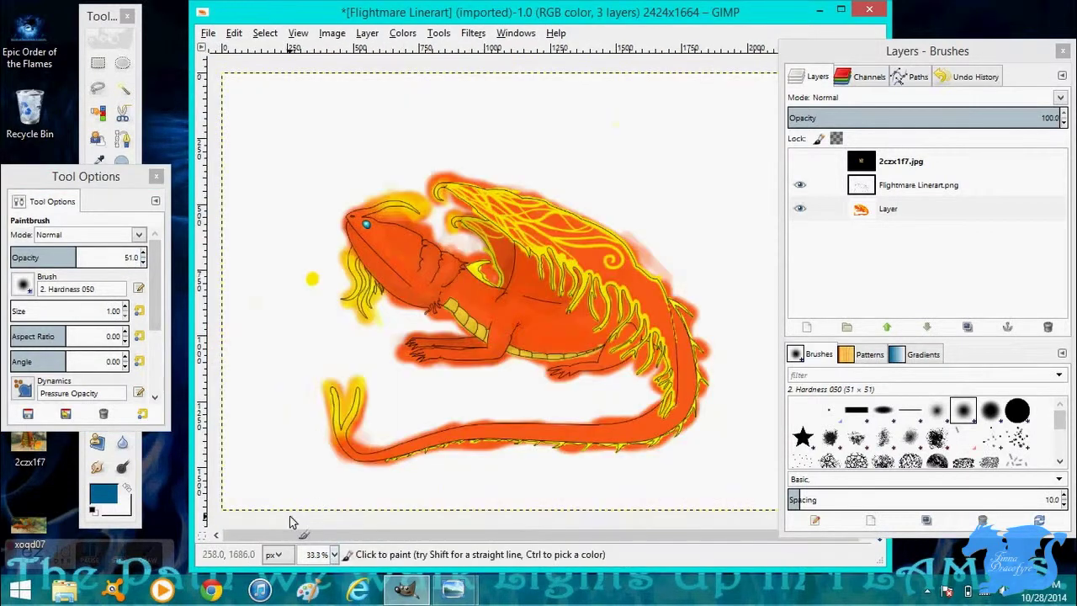
Reshade the eye's interior in bright and darker blue with a size 10 brush at 16 opacity
scroll(335, 497, up, 3)
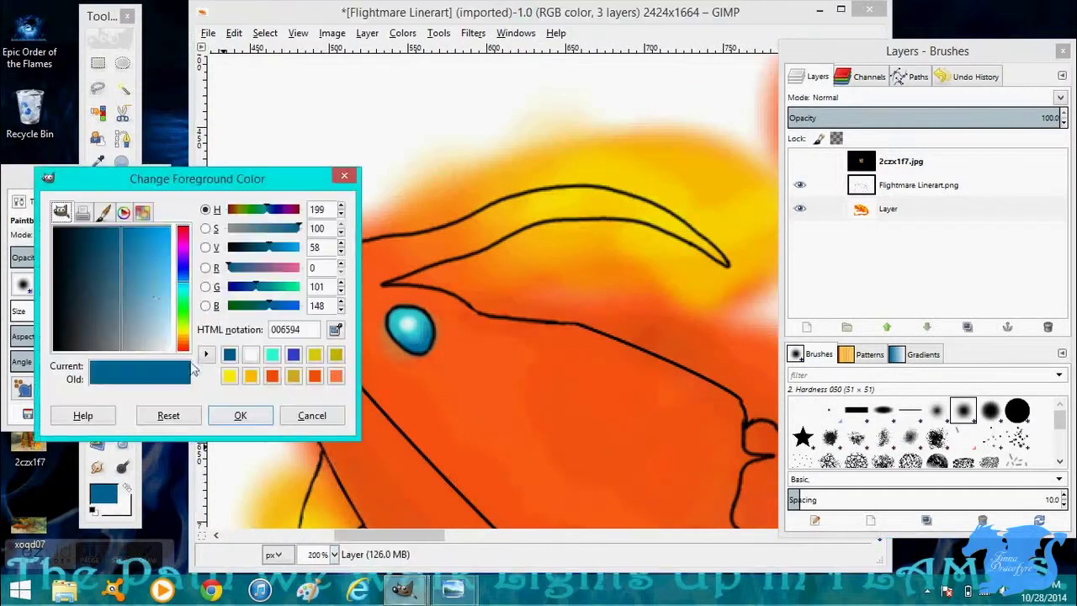
click(241, 413)
click(412, 352)
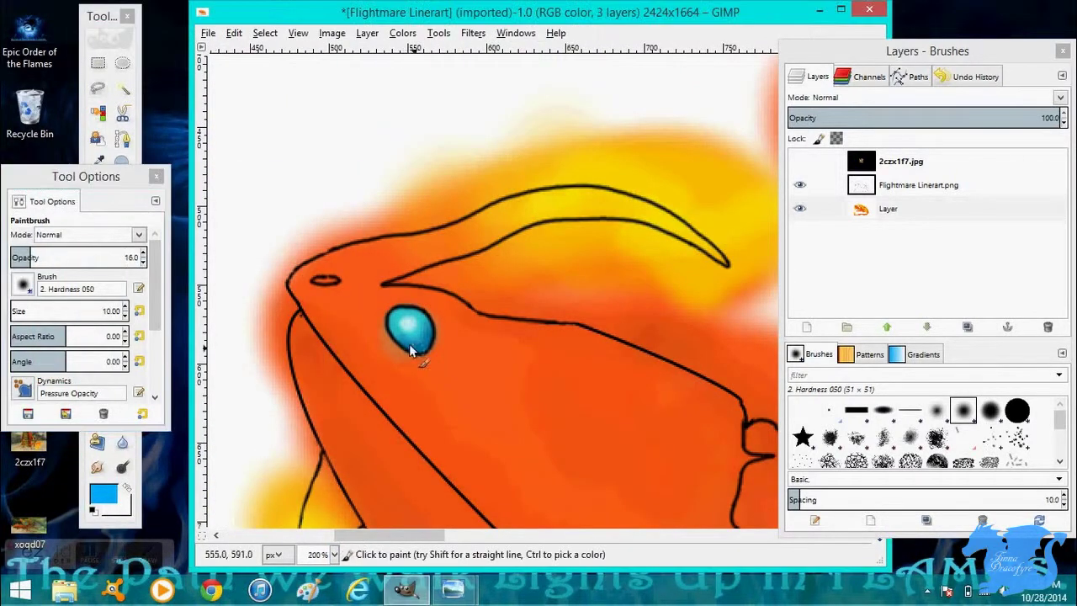
scroll(412, 328, up, 1)
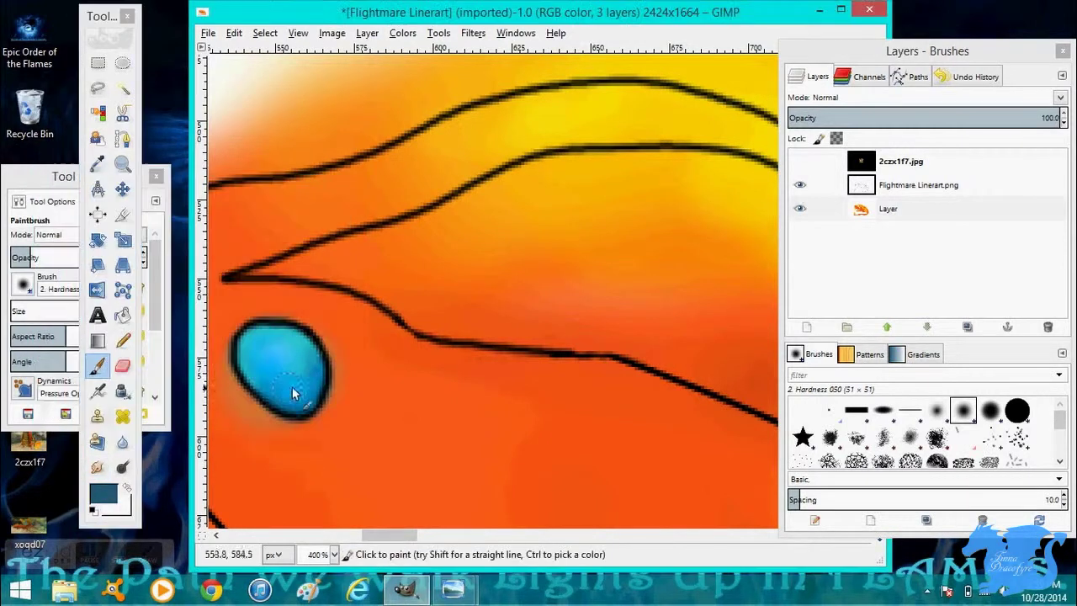
drag(301, 362, 318, 385)
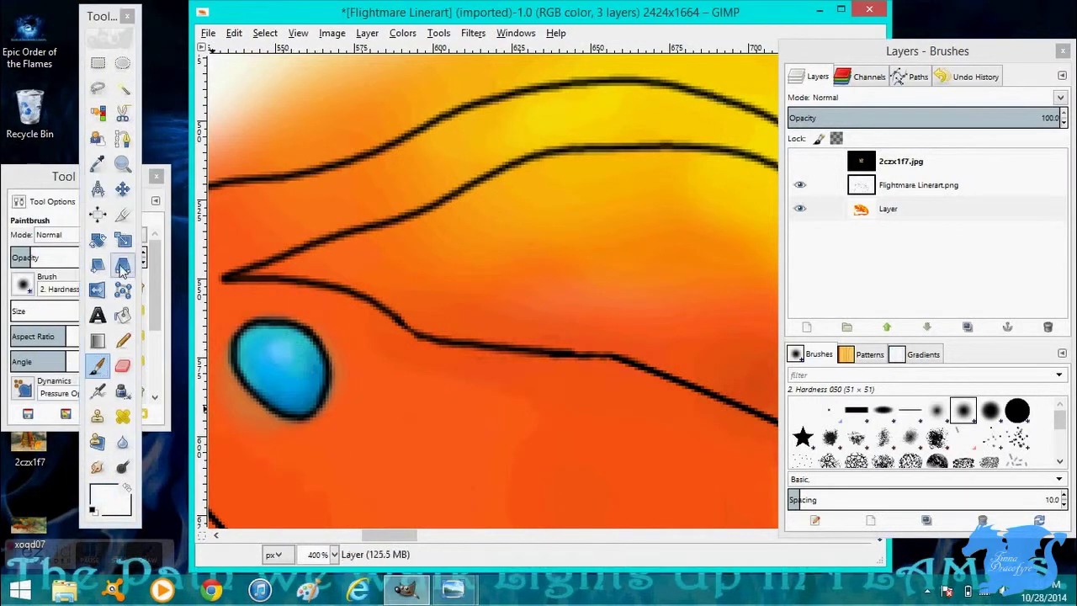
Paint a soft white highlight in the upper part of the eye with a size 10 brush at 44 opacity
click(140, 255)
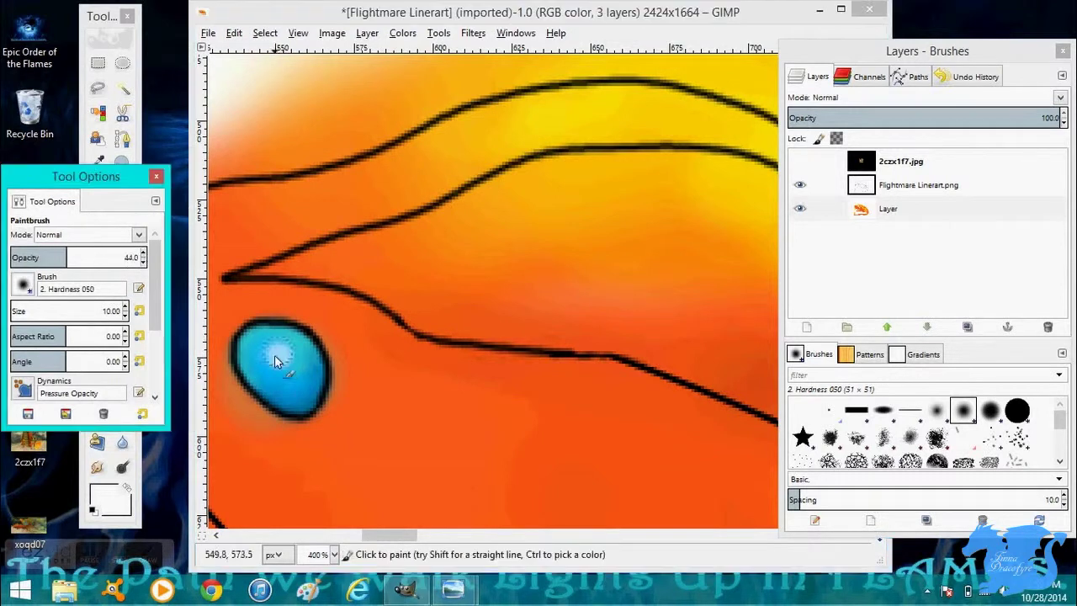
click(320, 554)
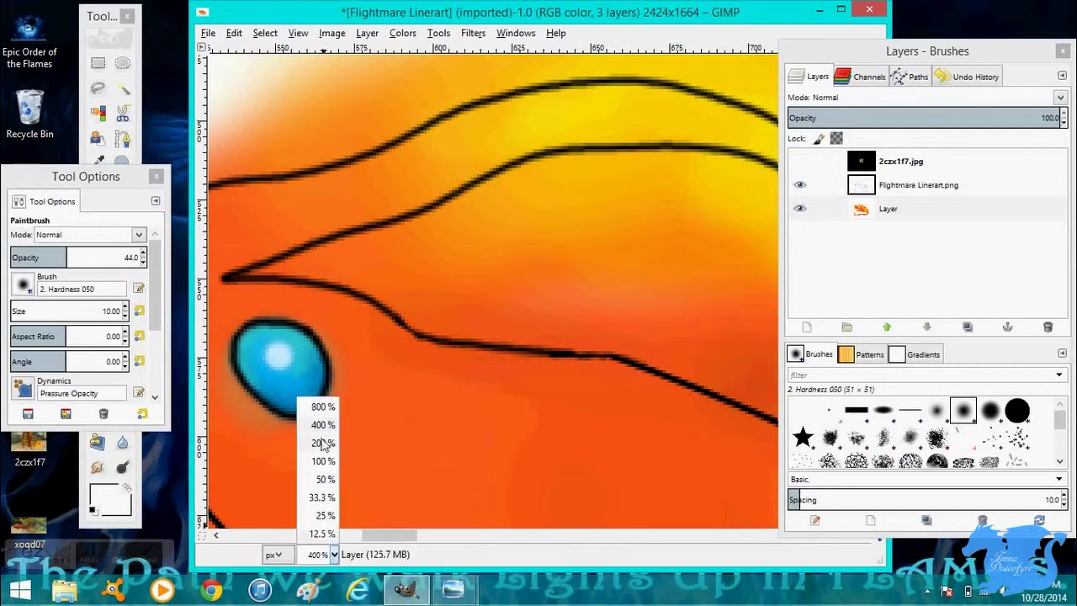
click(318, 500)
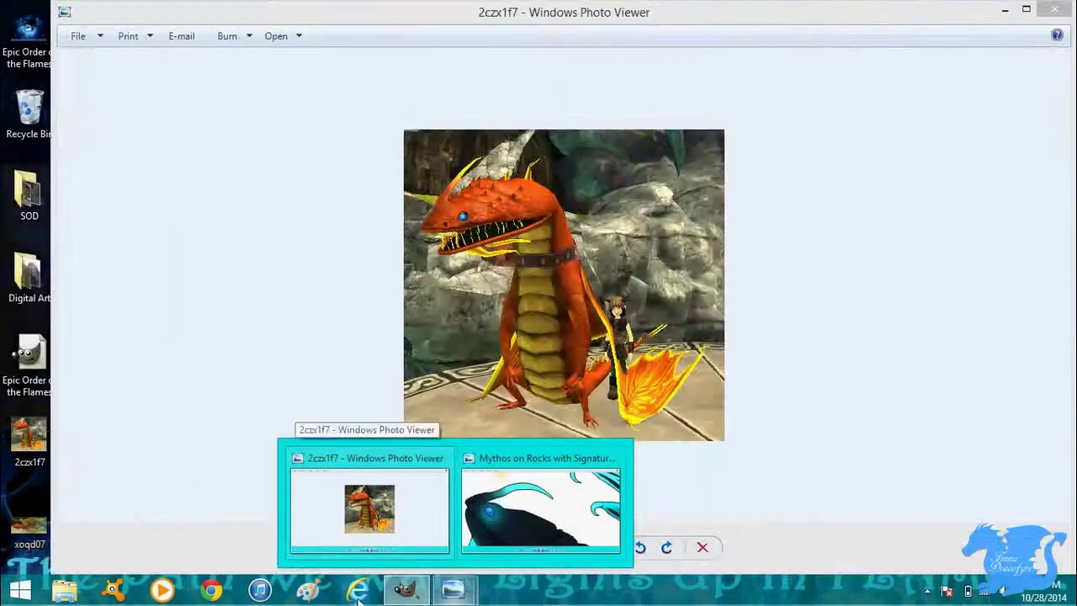
Pick the far wing's orange and paint over the yellow strokes near its upper outline with a size 10 brush at 100 opacity
key(2)
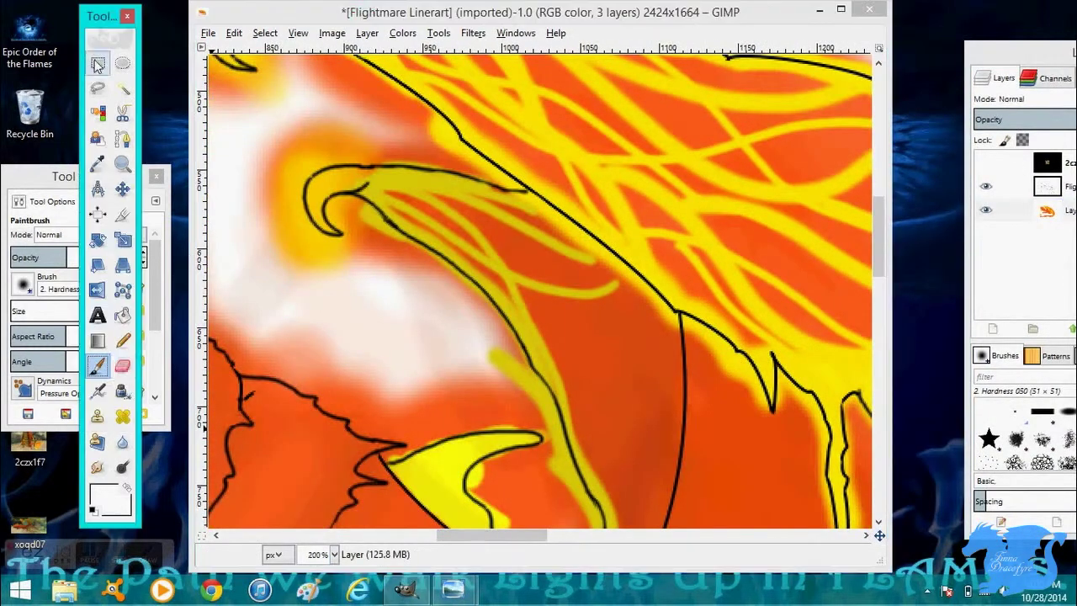
key(o)
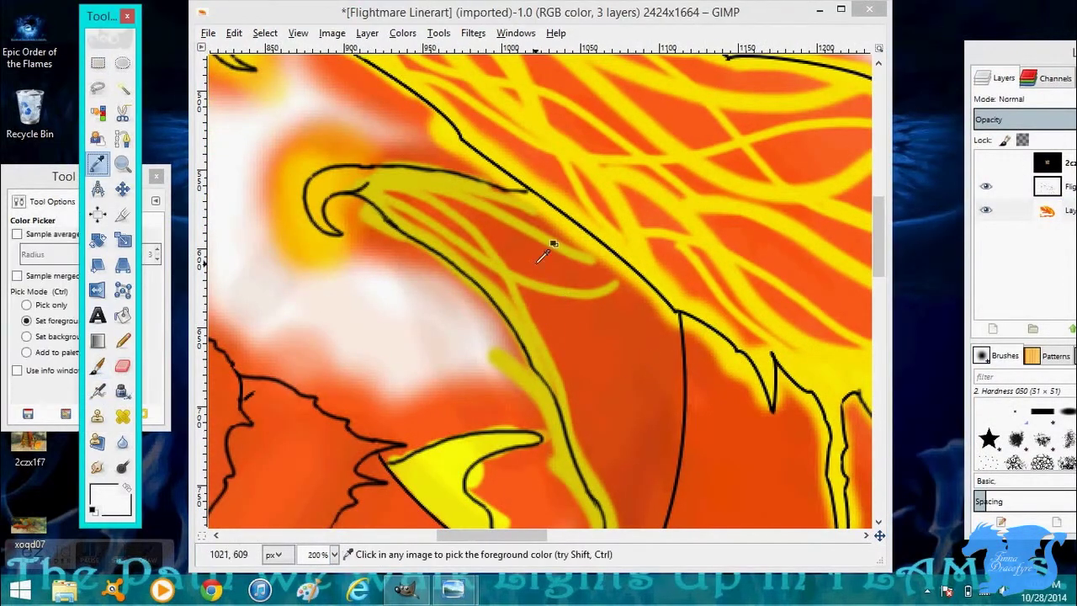
click(549, 235)
key(p)
click(528, 199)
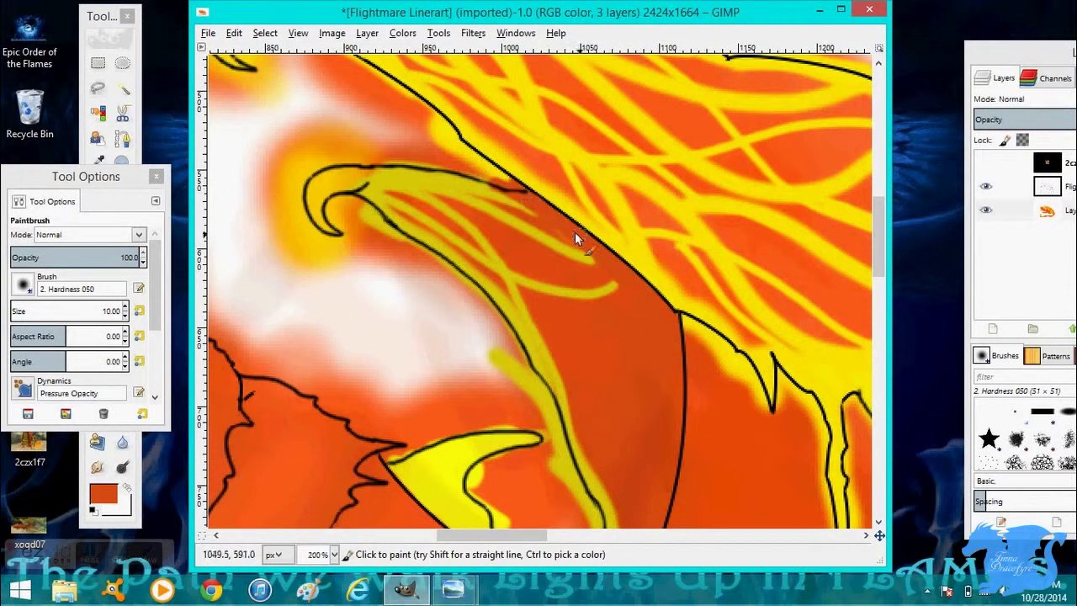
Pick yellow from the fin below the far wing and extend that wing's yellow veins to the near wing's outline
key(o)
click(493, 507)
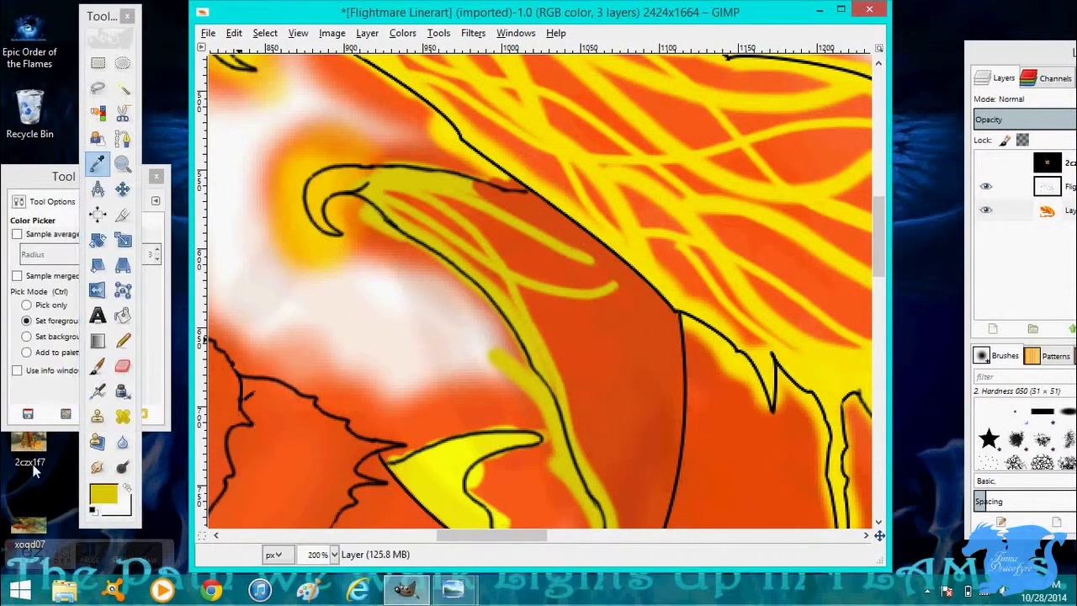
key(p)
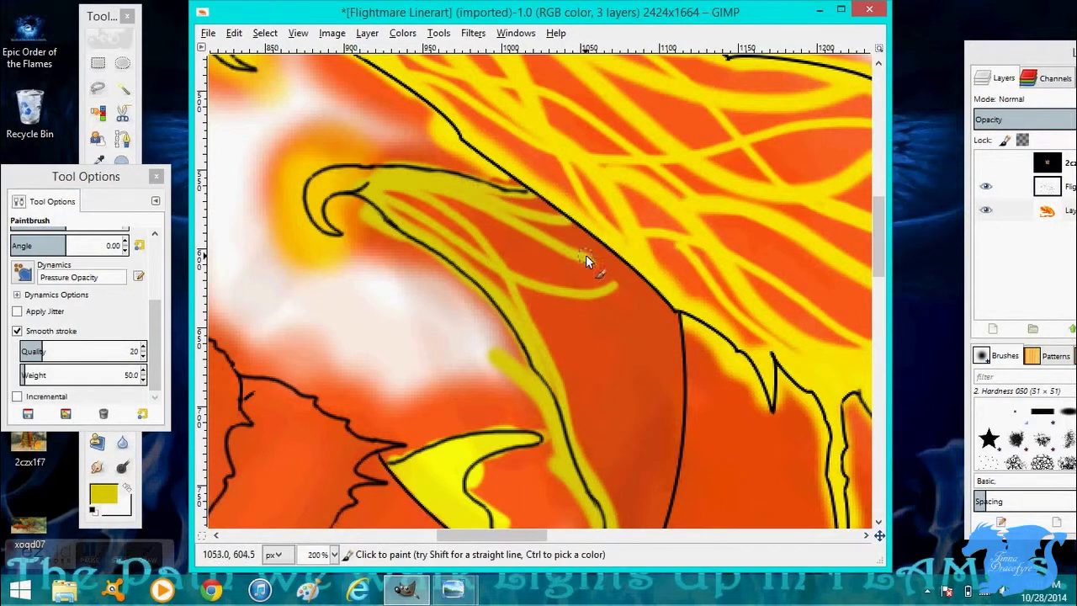
scroll(880, 240, down, 2)
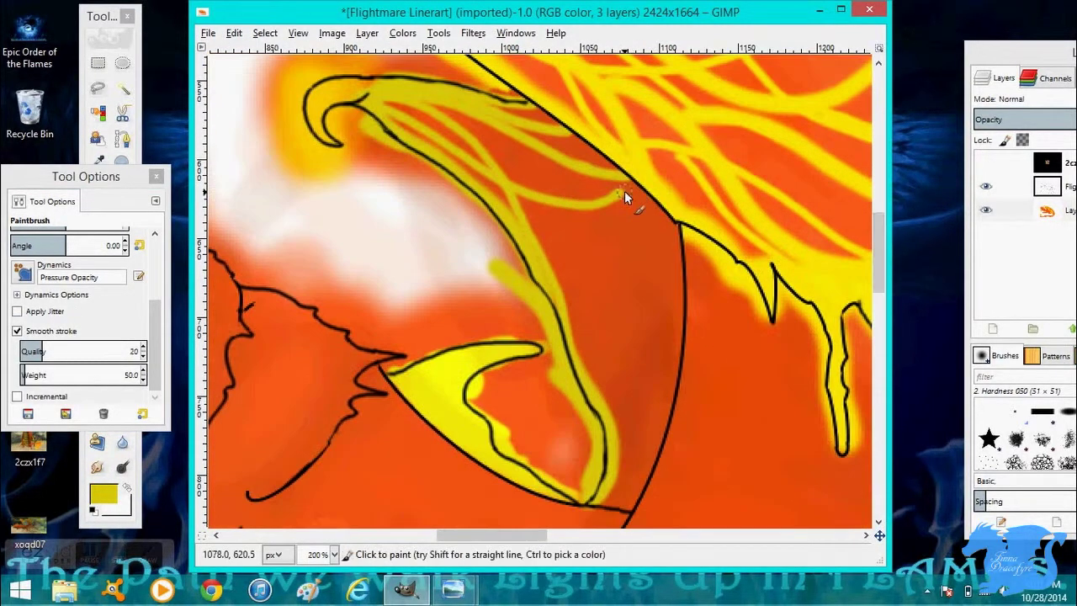
scroll(128, 319, up, 3)
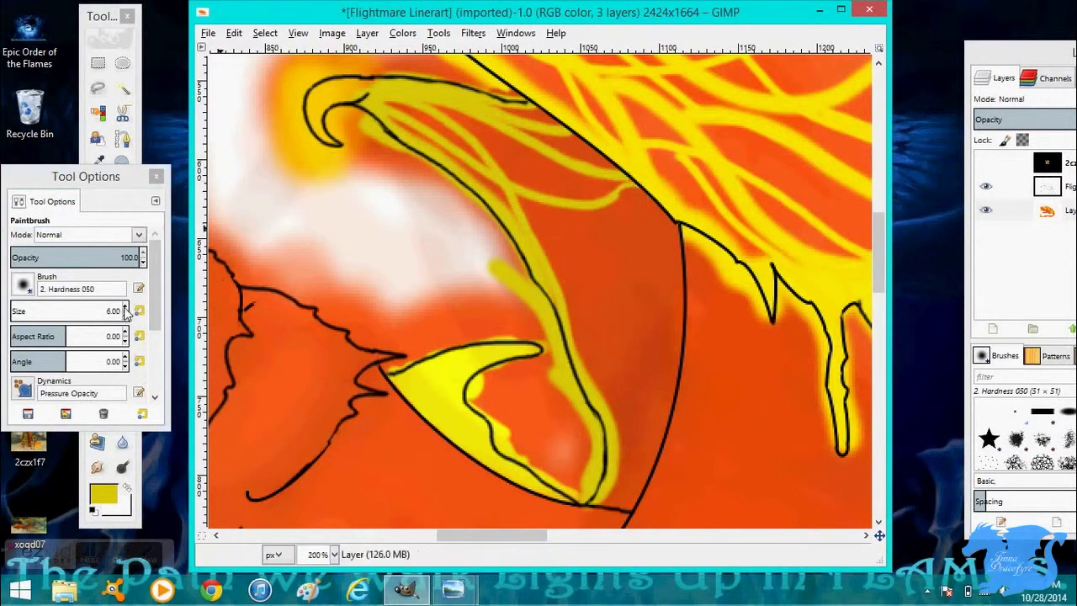
drag(576, 248, 568, 345)
click(234, 32)
click(246, 52)
Paint a yellow vein down the far wing's lower membrane
key(p)
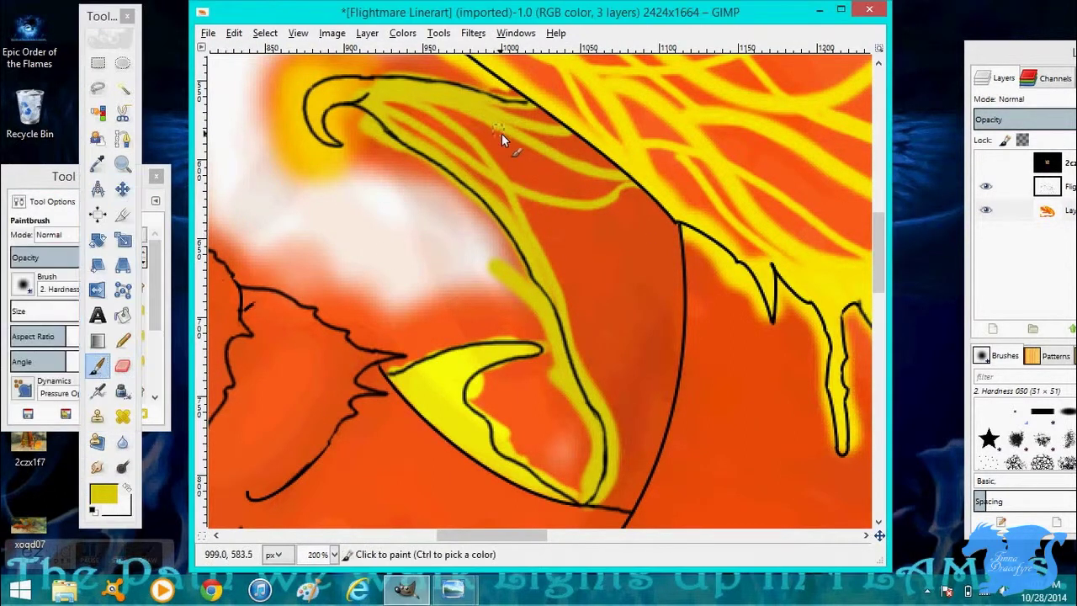
drag(569, 251, 573, 355)
scroll(303, 496, down, 5)
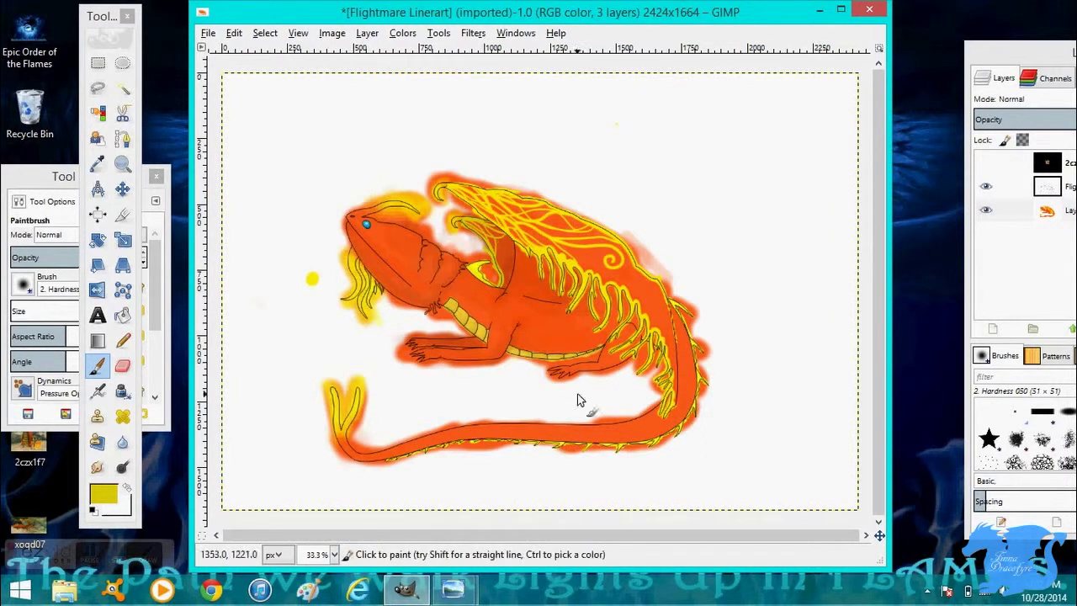
Pick the body orange and cover the yellow spots along the line at the tail's base with a size 8 brush at 100 opacity
click(317, 554)
click(319, 442)
scroll(865, 316, down, 5)
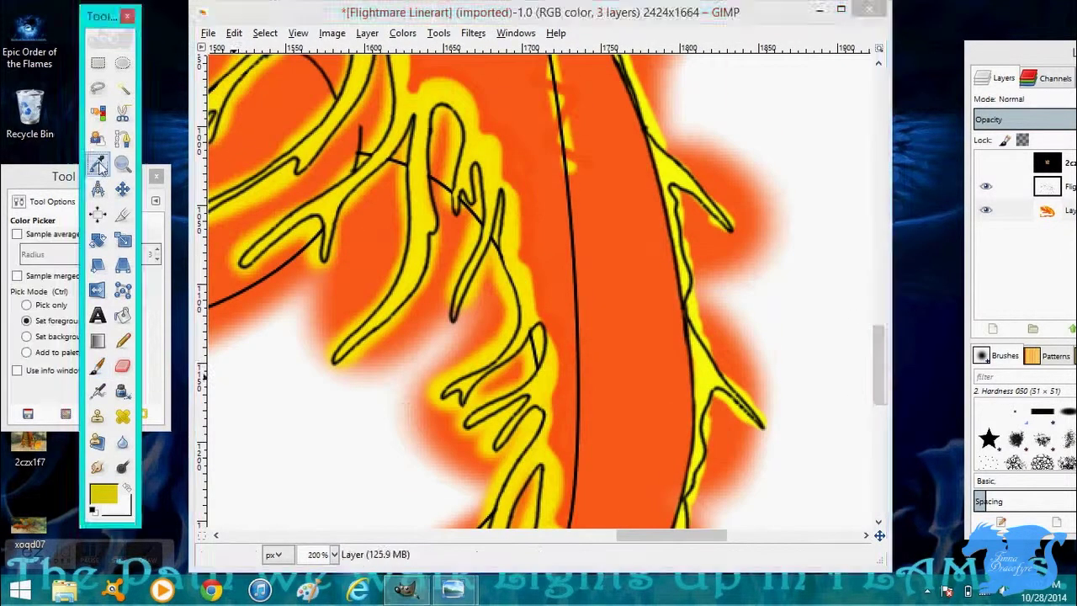
ctrl+click(555, 295)
scroll(555, 295, up, 2)
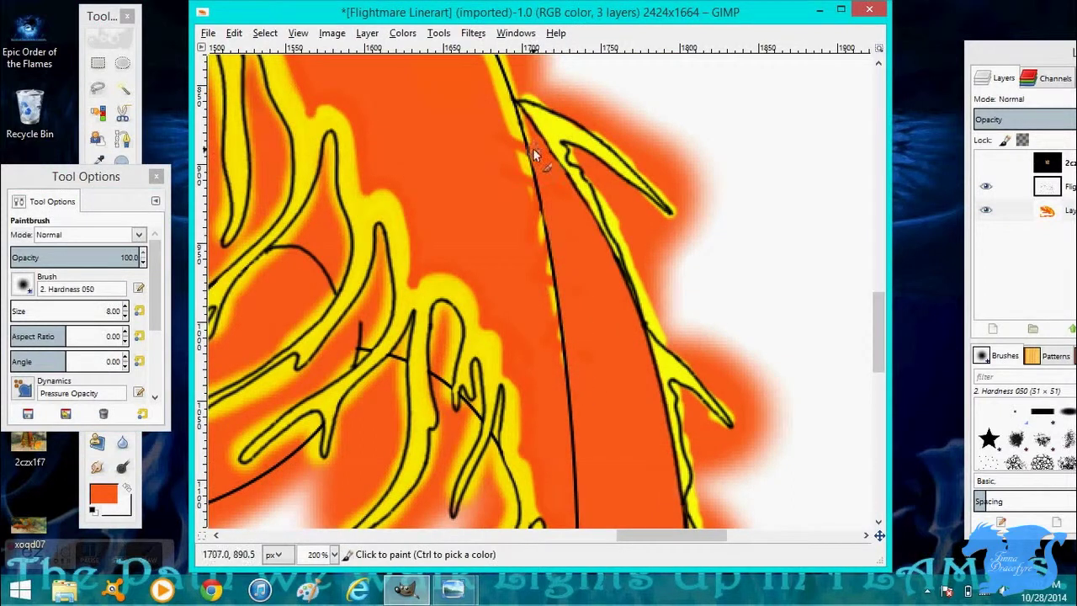
scroll(530, 180, up, 2)
Paint orange over the yellow overflow around the forked wing-fringe strand that reaches the hind leg's outline
scroll(569, 279, up, 2)
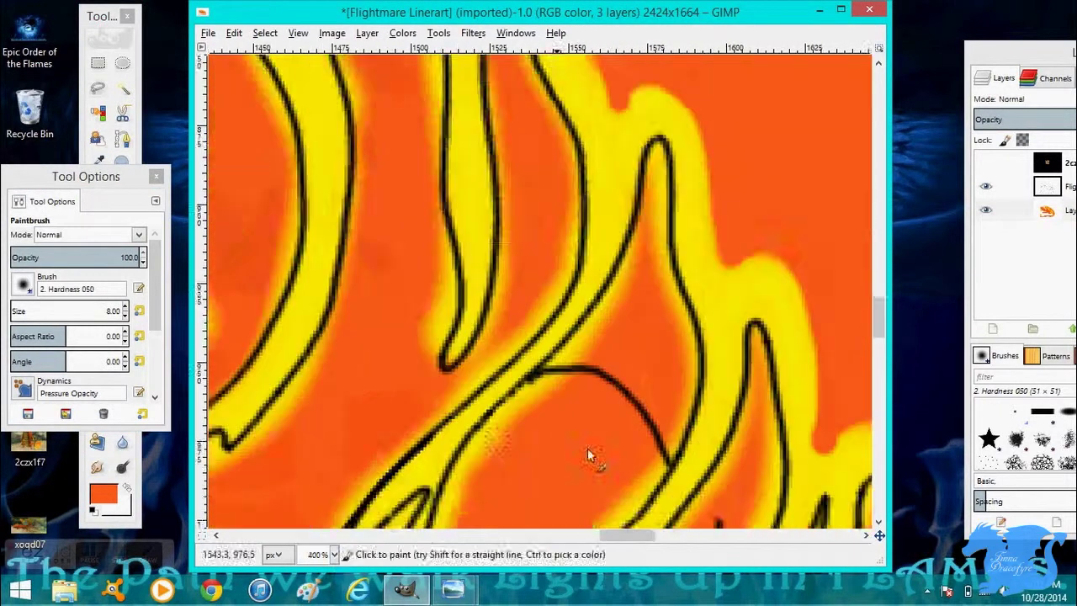
scroll(588, 447, down, 2)
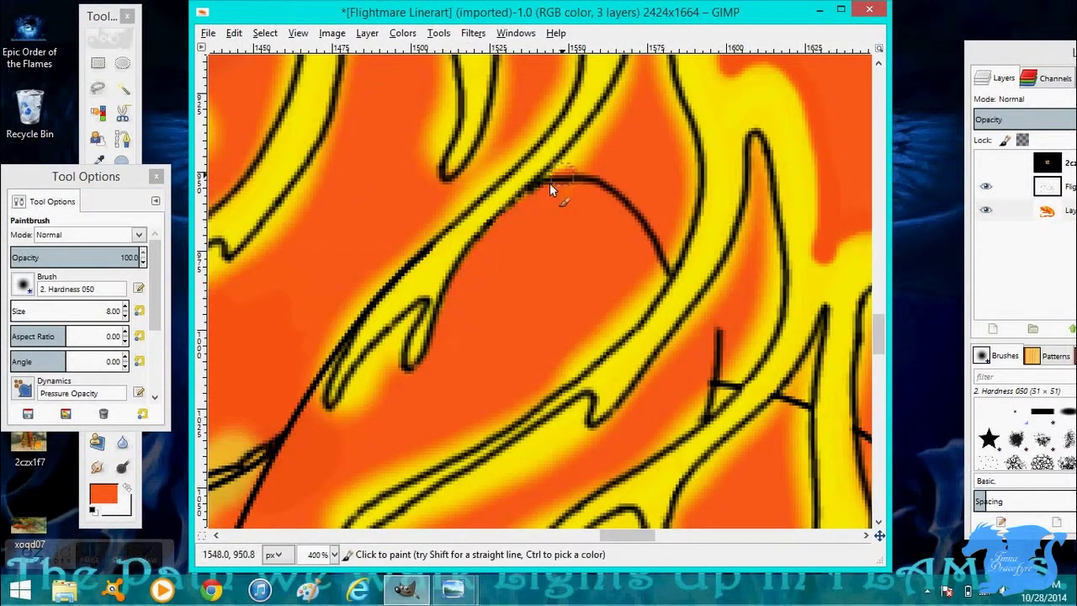
scroll(589, 236, up, 5)
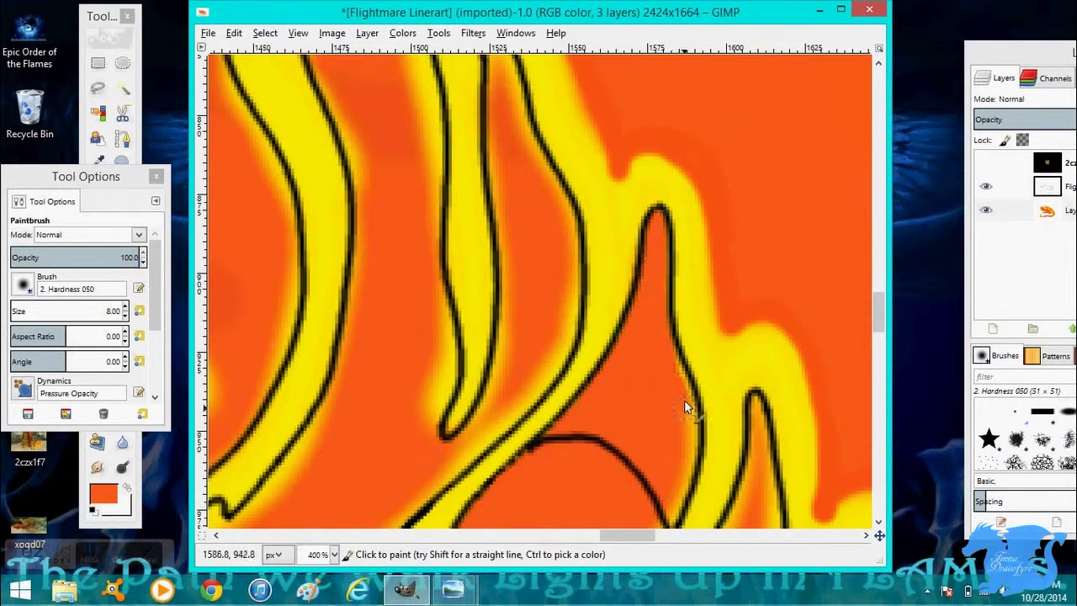
scroll(600, 380, down, 4)
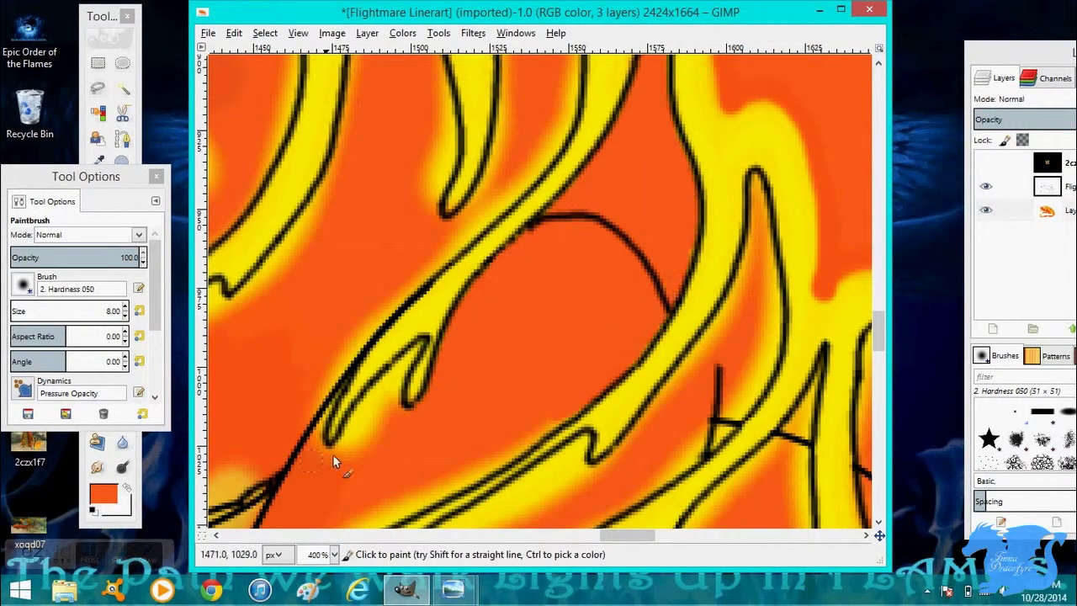
drag(332, 395, 489, 195)
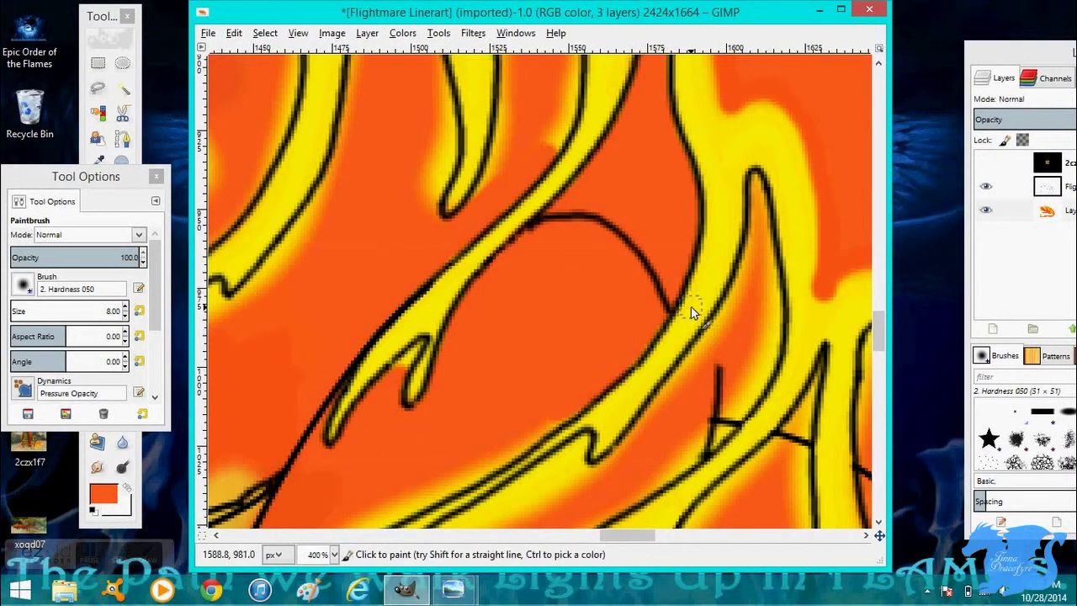
Paint orange over the yellow overflow around the long thin fringe strand crossing the hind leg
scroll(683, 217, down, 2)
scroll(683, 216, right, 3)
scroll(384, 385, down, 2)
scroll(385, 384, left, 4)
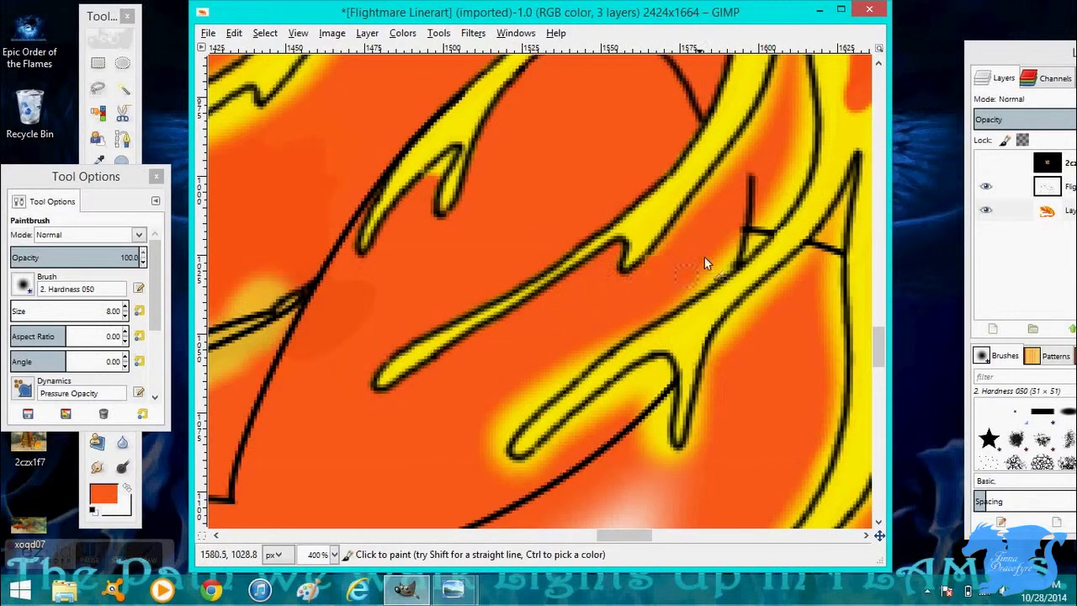
Paint orange inside the pointed fringe gap and along the upper edge of the forked strand toward the tail
scroll(723, 177, up, 4)
scroll(588, 300, right, 3)
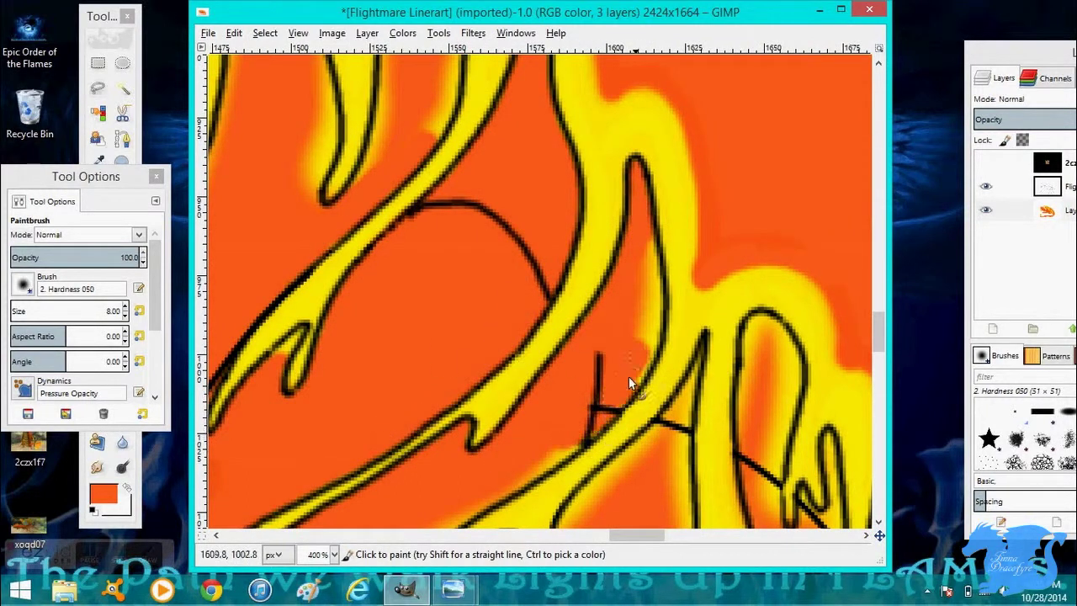
scroll(619, 368, down, 4)
scroll(438, 402, left, 1)
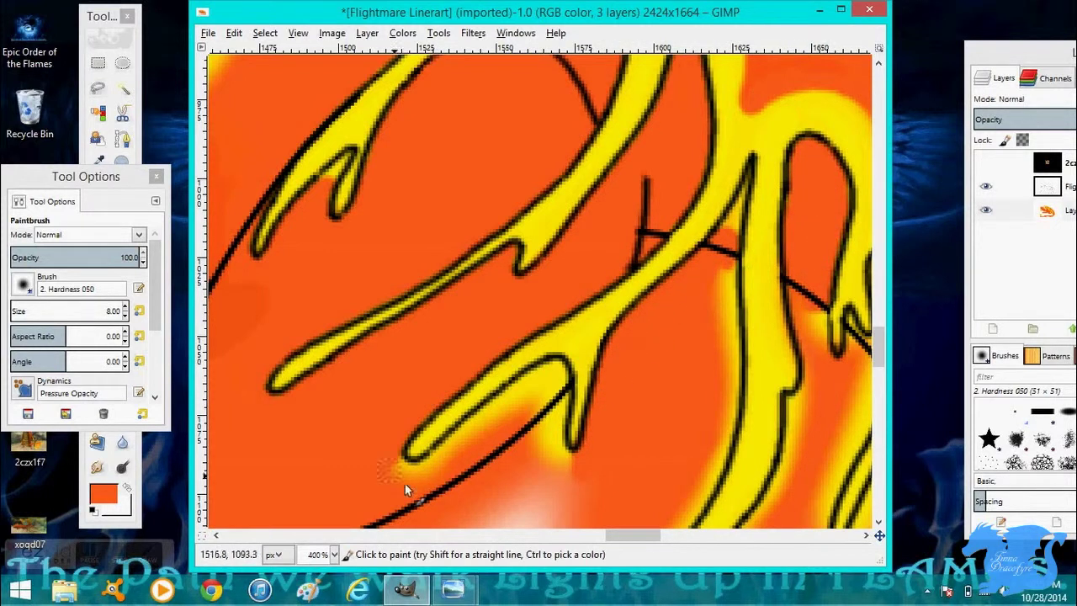
Paint orange over the yellow overflow around the wide curved fringe strand farther forward and the right side of its thin neighbor
scroll(429, 391, left, 5)
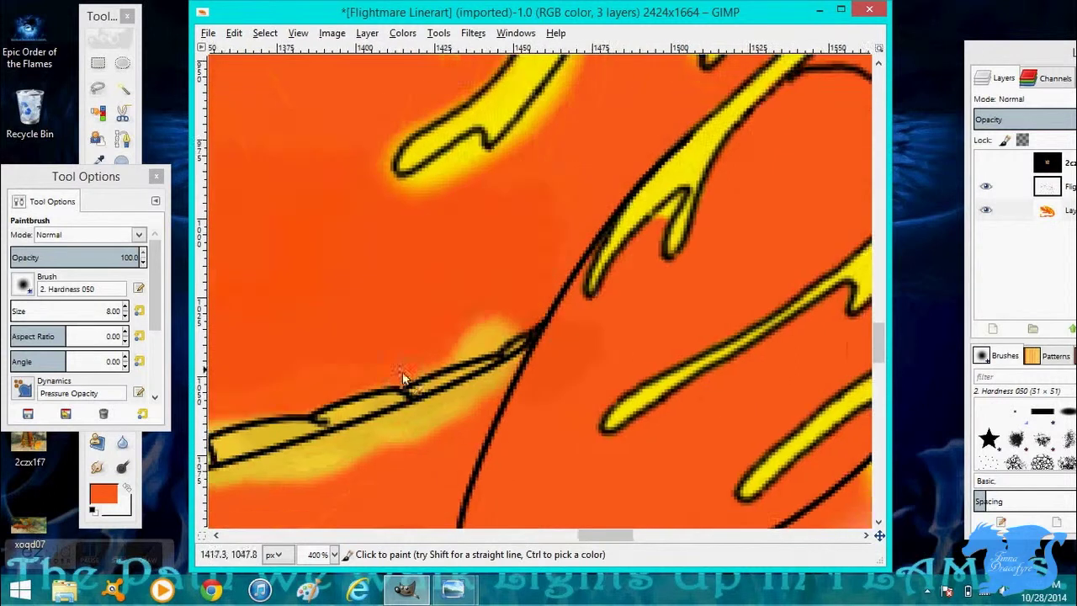
scroll(438, 317, up, 4)
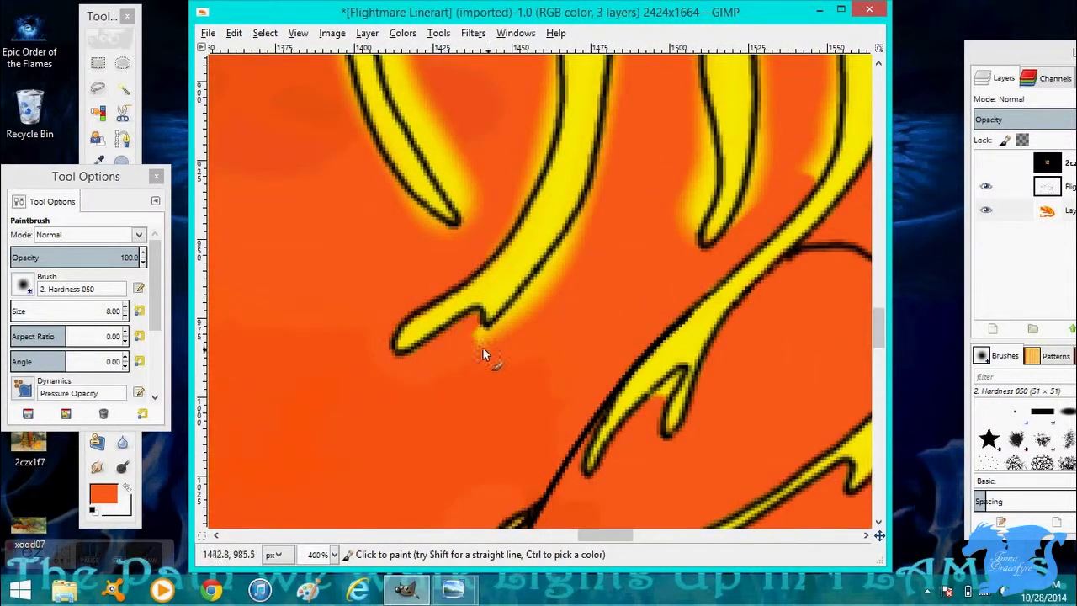
scroll(580, 289, up, 3)
scroll(580, 289, right, 1)
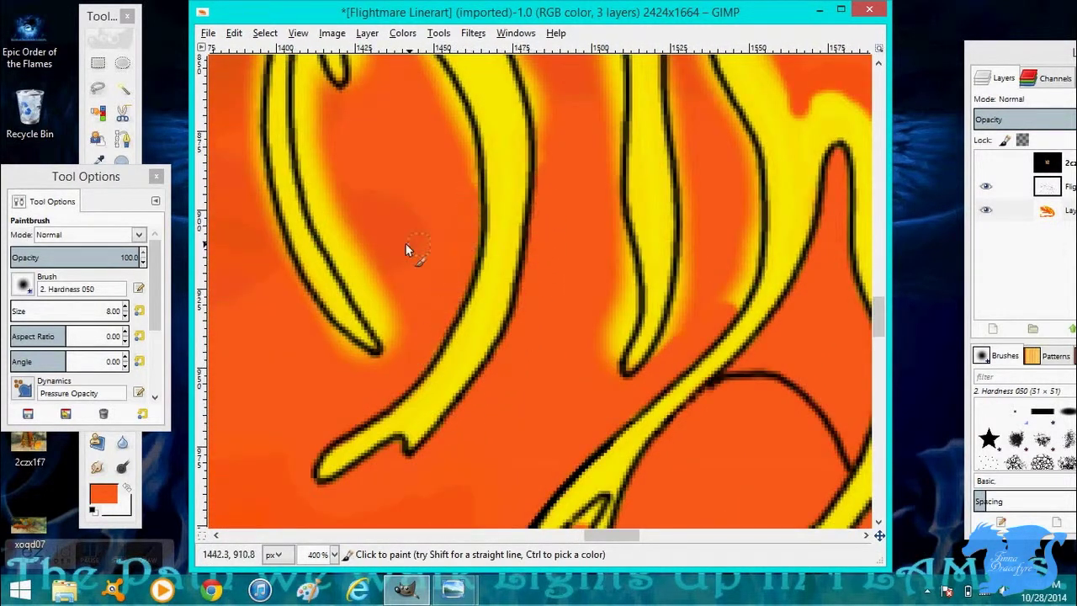
scroll(405, 243, up, 2)
scroll(405, 242, left, 1)
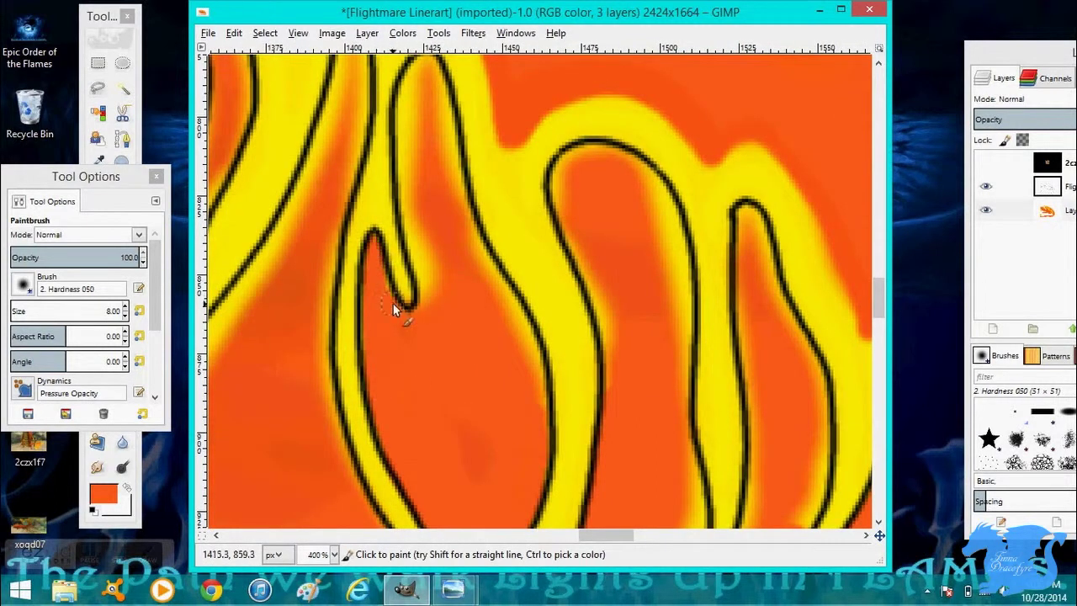
Paint orange around the short hooked fringe tip, along the strand beside it and inside the adjacent rounded loop
drag(425, 248, 408, 169)
drag(484, 277, 538, 367)
mouse_move(558, 179)
mouse_down()
mouse_move(614, 212)
mouse_move(631, 163)
mouse_move(664, 211)
mouse_up()
key(ctrl+z)
drag(593, 153, 652, 202)
Paint orange over the yellow overflow on both sides of the straight tapered fringe strand
scroll(564, 194, down, 2)
scroll(564, 194, right, 2)
mouse_move(577, 248)
mouse_down()
mouse_move(578, 453)
mouse_move(559, 442)
mouse_up()
mouse_move(632, 146)
mouse_down()
mouse_move(675, 255)
mouse_move(648, 268)
mouse_move(652, 364)
mouse_move(622, 479)
mouse_up()
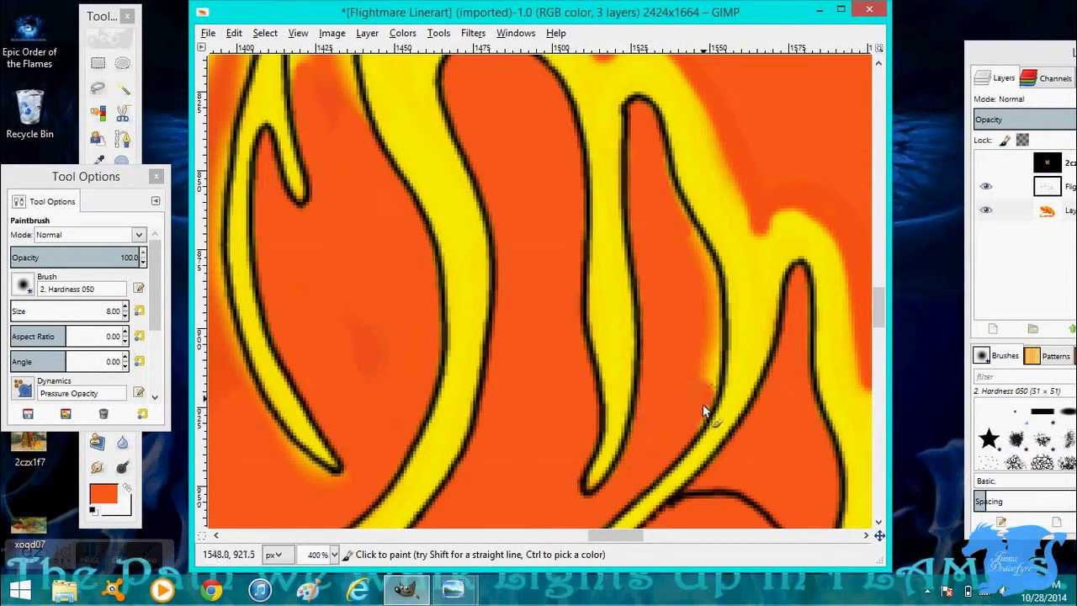
Fill the narrow arched gap above the hooked fringe tip with orange, covering its yellow overflow
scroll(601, 219, up, 2)
scroll(602, 219, right, 2)
scroll(588, 329, up, 7)
scroll(588, 329, left, 10)
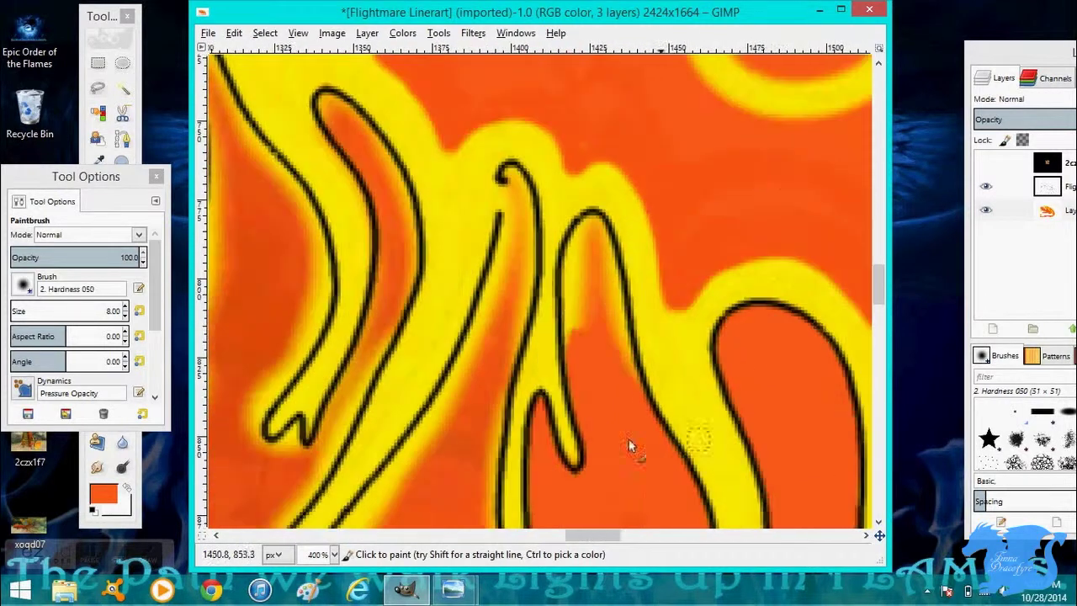
scroll(496, 359, down, 1)
scroll(496, 359, right, 1)
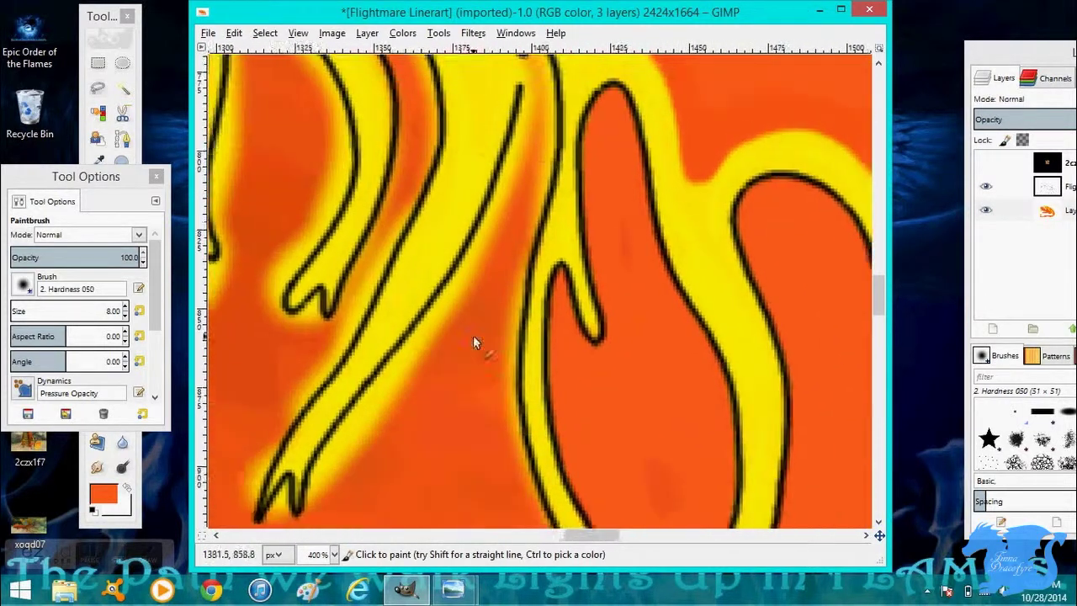
Paint orange inside the open-topped fringe gap and along the lower side of the long diagonal strand
mouse_move(497, 200)
mouse_down()
mouse_move(503, 263)
mouse_move(507, 254)
mouse_up()
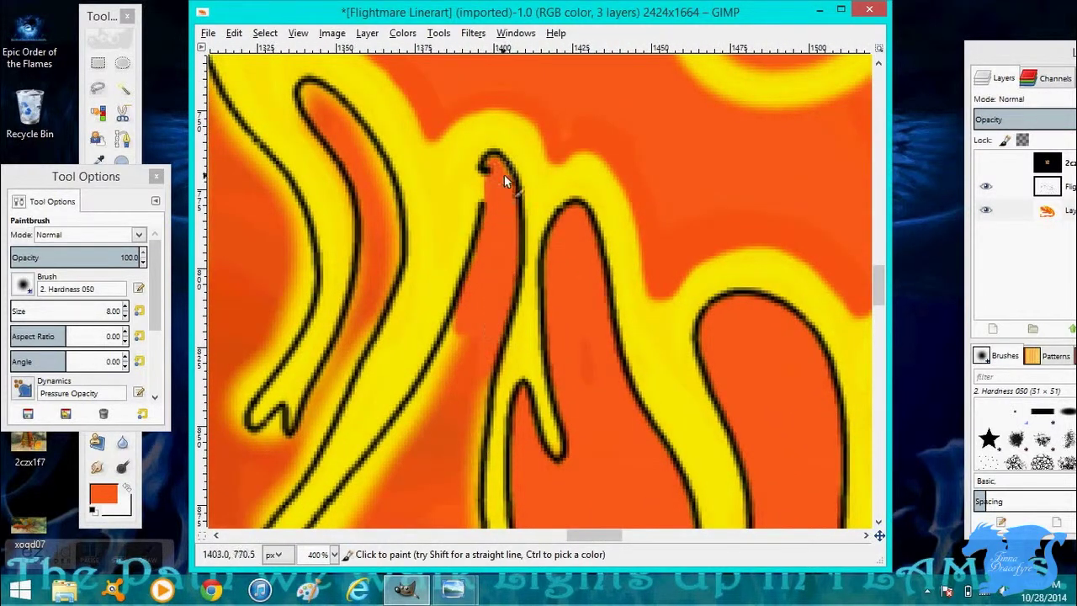
scroll(505, 173, down, 3)
scroll(505, 173, left, 1)
mouse_move(413, 370)
mouse_down()
mouse_move(486, 255)
mouse_move(446, 340)
mouse_up()
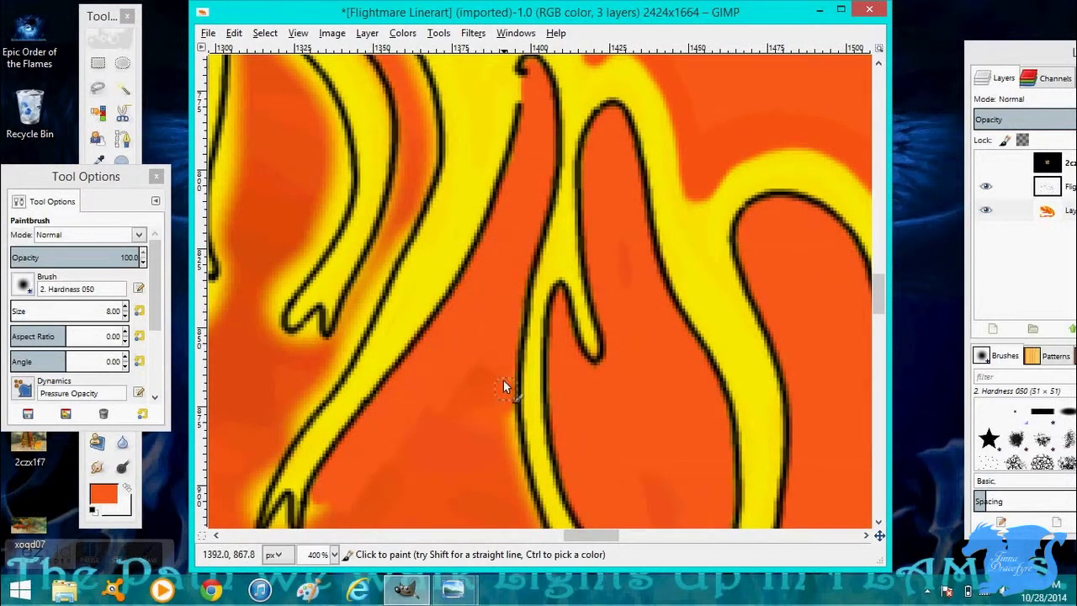
Clean up the yellow overflow around the lower ends of the thin curved strand and the diagonal forked strand in orange
scroll(503, 379, down, 8)
scroll(503, 380, left, 1)
click(98, 164)
scroll(477, 241, up, 2)
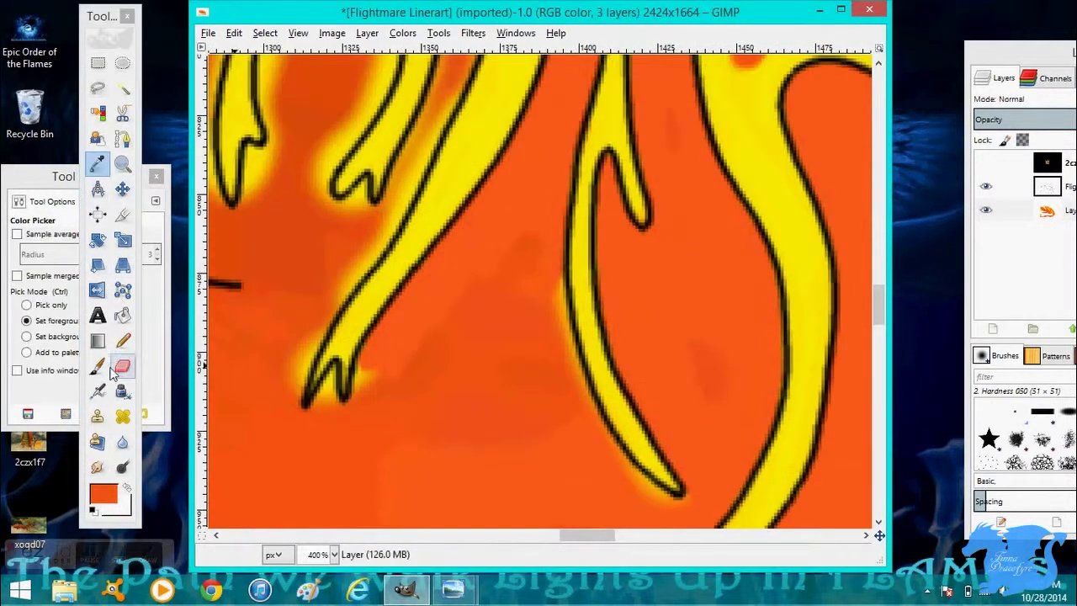
key(p)
scroll(505, 378, down, 2)
scroll(505, 378, right, 2)
scroll(598, 400, down, 7)
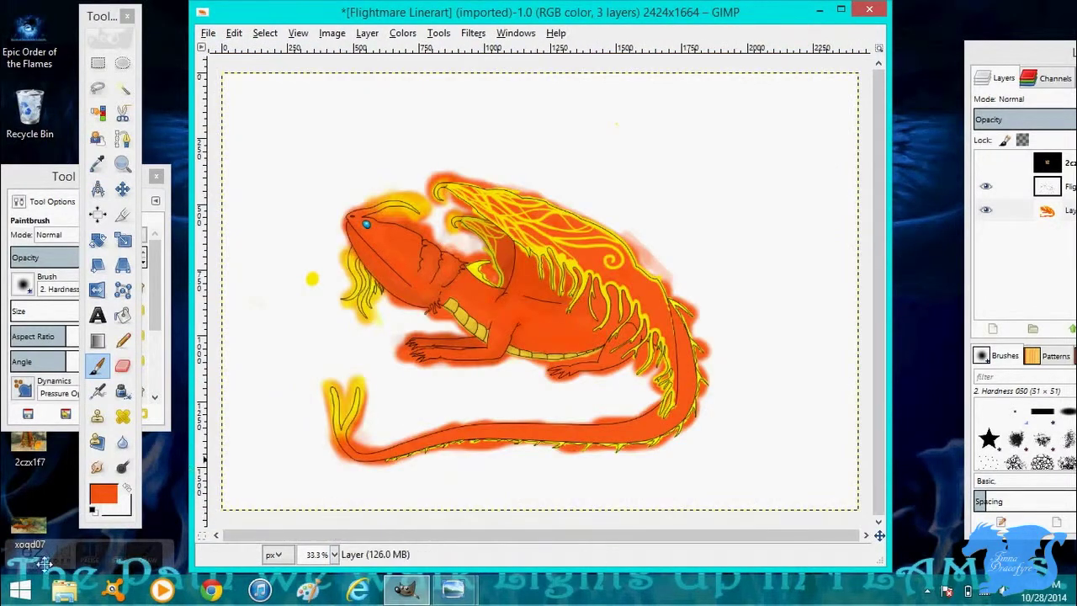
Paint orange in the narrow gap and around the forked tip of the next strand forward, and pick a darker orange from the wing
scroll(628, 270, up, 7)
scroll(539, 287, up, 2)
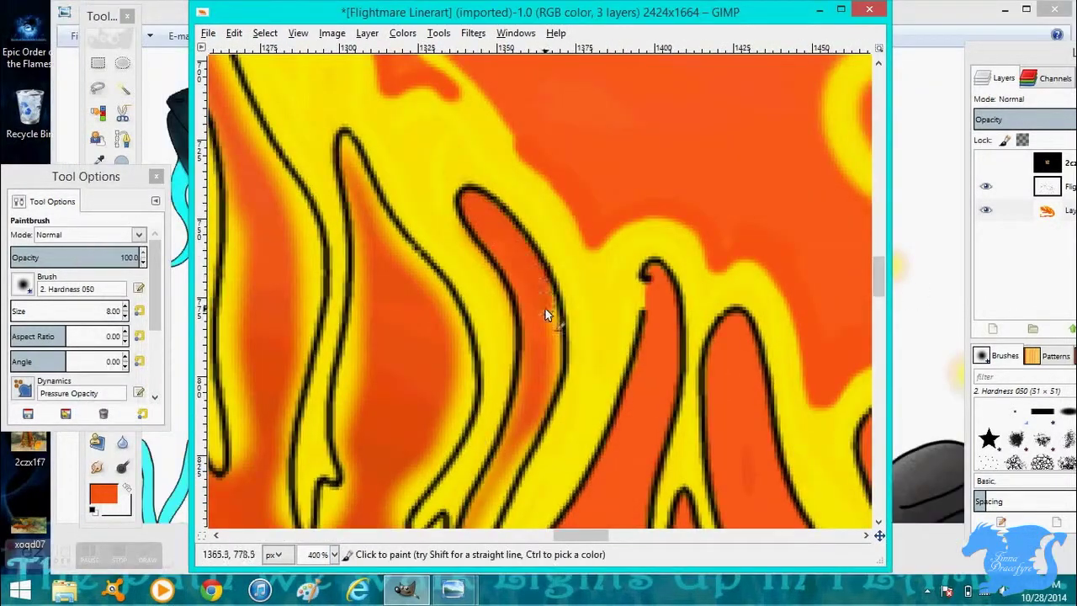
scroll(622, 252, down, 3)
mouse_move(453, 394)
mouse_down()
mouse_move(505, 309)
mouse_move(500, 278)
mouse_move(382, 314)
mouse_move(419, 300)
mouse_move(446, 254)
mouse_move(324, 365)
mouse_move(333, 325)
mouse_move(386, 334)
mouse_move(443, 368)
mouse_up()
click(108, 377)
ctrl+click(252, 375)
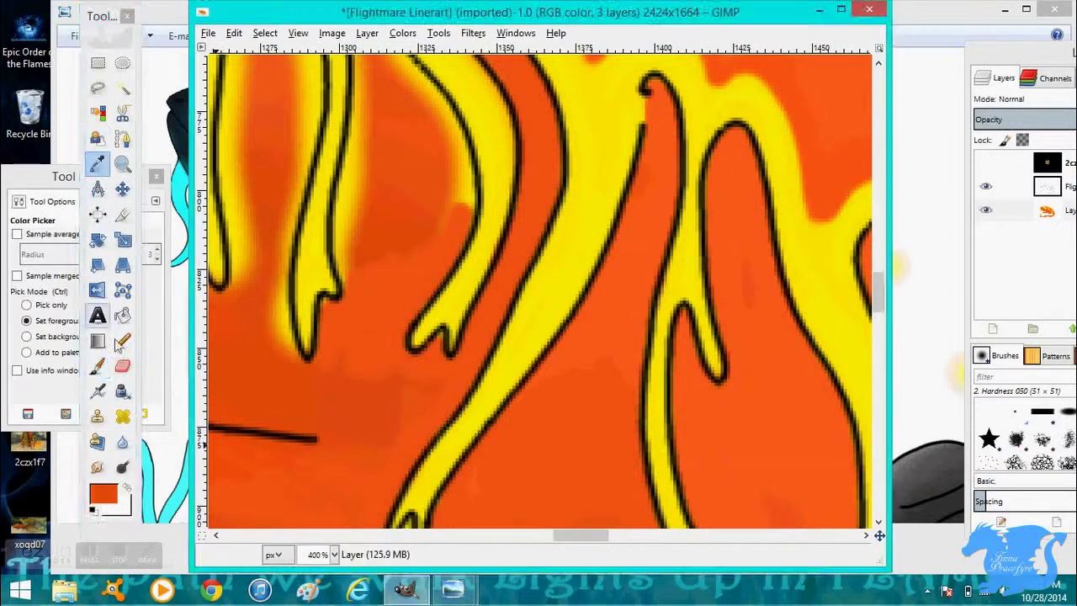